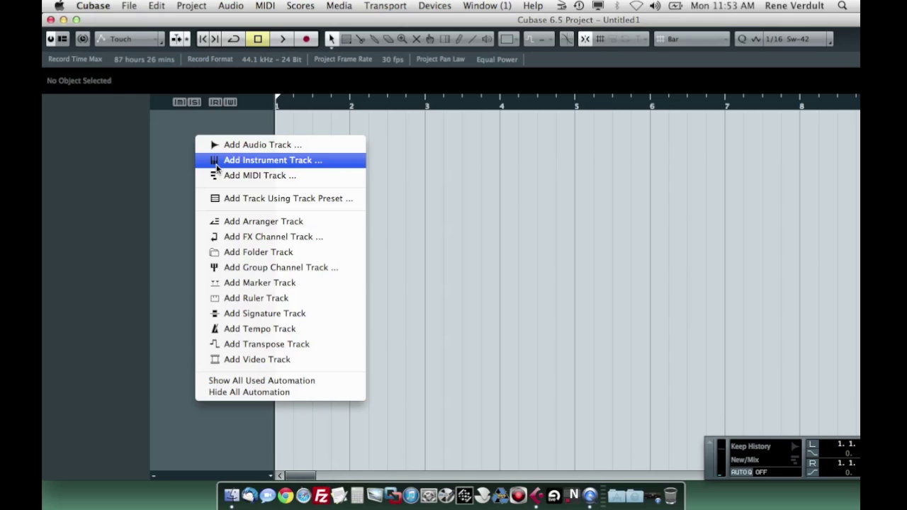
# Step: Add one instrument track using Vember Audio's Surge synth and open the instrument's editor
pyautogui.click(264, 163)
pyautogui.click(361, 137)
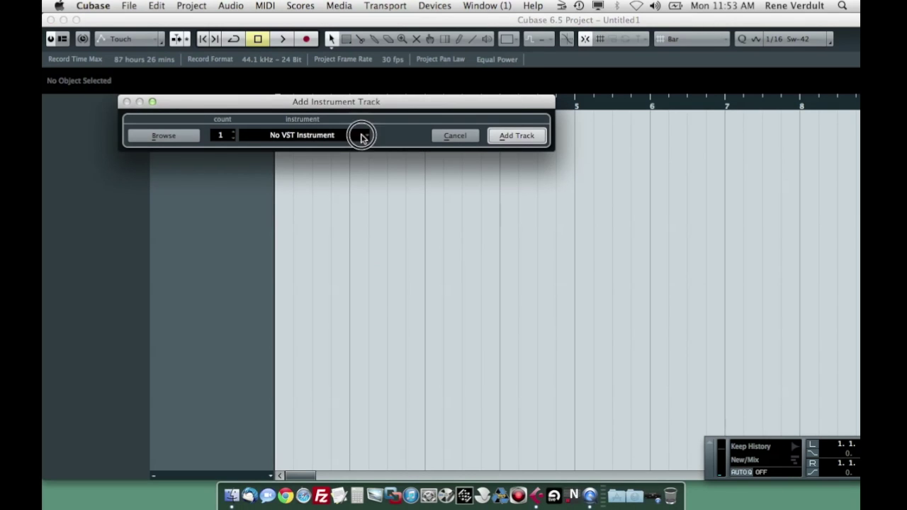
pyautogui.moveTo(348, 155)
pyautogui.moveTo(496, 450)
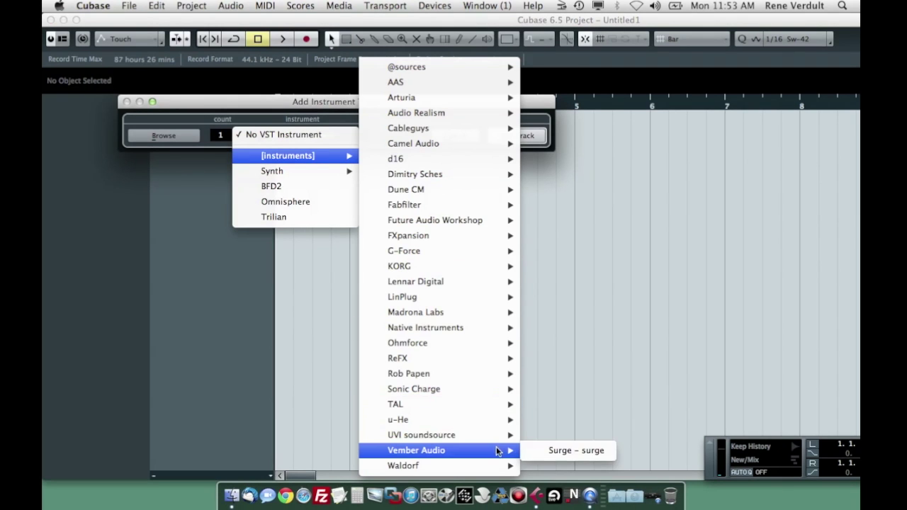
pyautogui.click(563, 450)
pyautogui.click(513, 138)
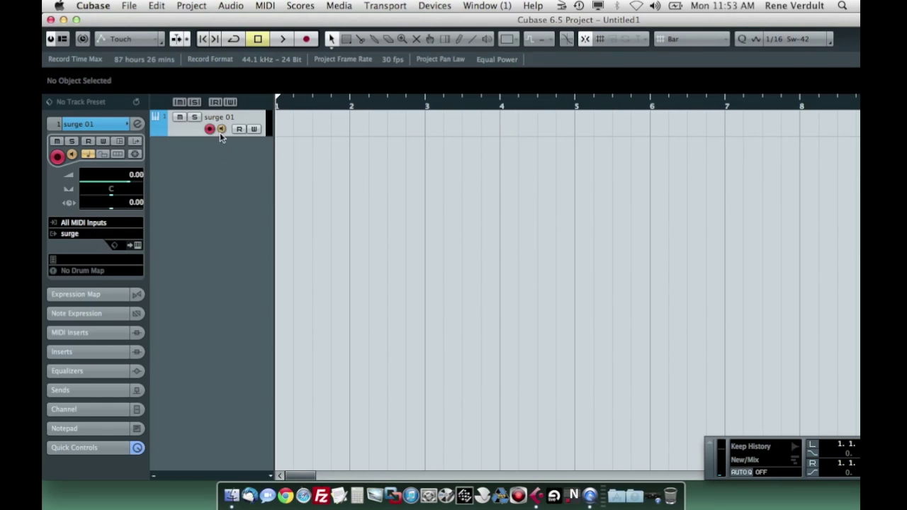
pyautogui.click(137, 246)
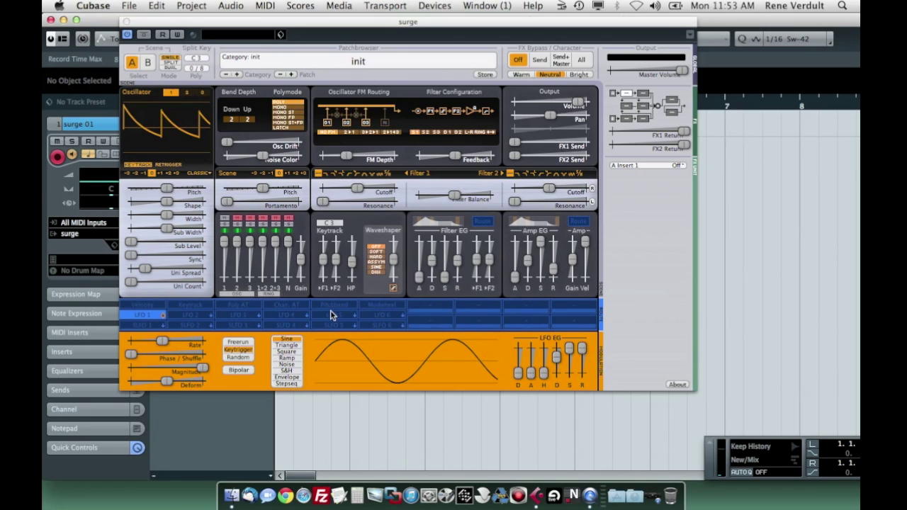
pyautogui.click(200, 316)
pyautogui.click(157, 320)
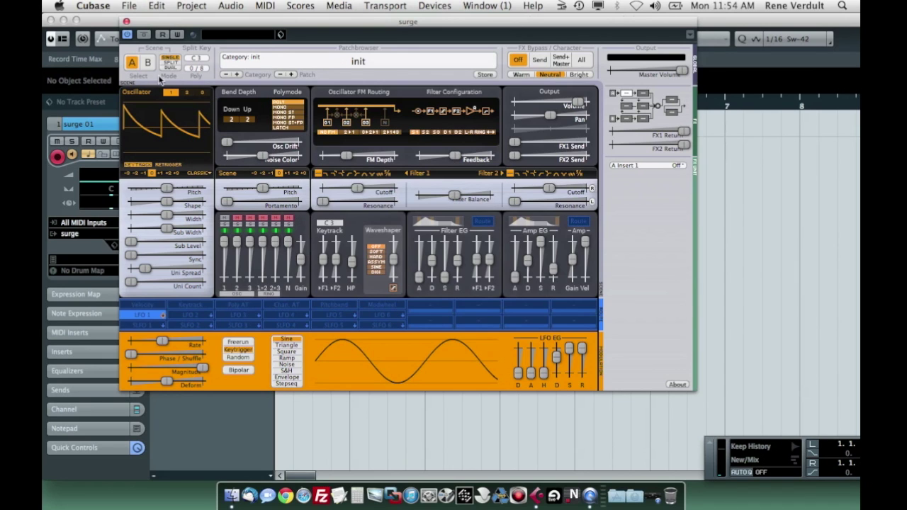
# Step: Enable retrigger on oscillator 1 and adjust its unison count
pyautogui.click(177, 165)
pyautogui.moveTo(131, 283); pyautogui.dragTo(131, 285)
# Step: Set oscillator 2 to retrigger at octave -1 and unmute it in the oscillator mixer
pyautogui.click(185, 93)
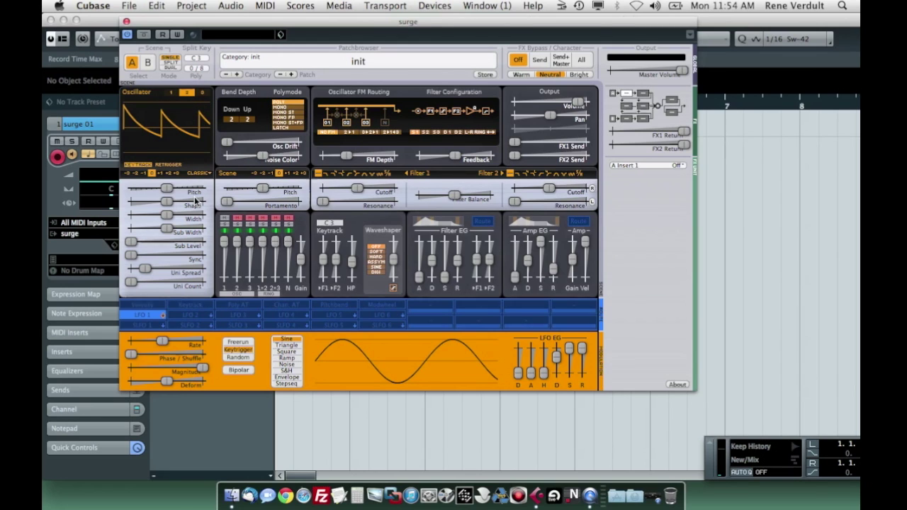
pyautogui.click(176, 165)
pyautogui.click(144, 173)
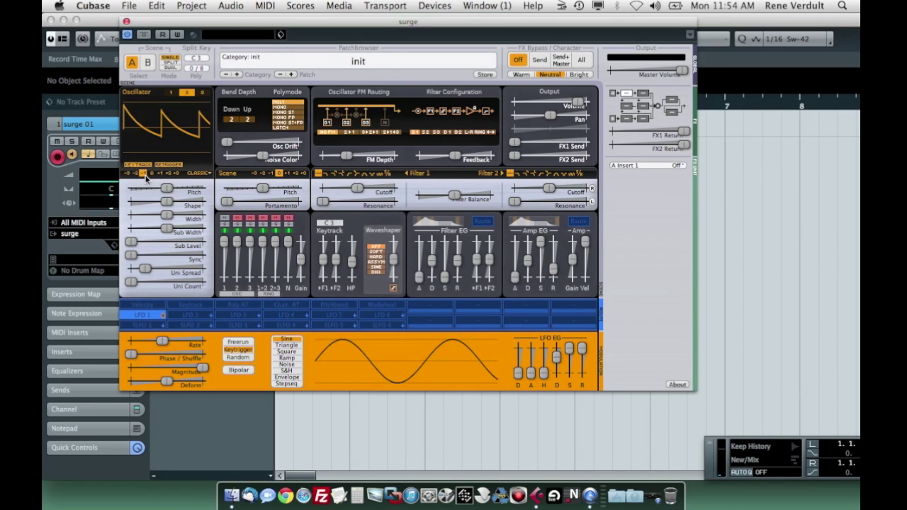
pyautogui.click(238, 224)
# Step: Set oscillator 3 to the Sine type at octave -1 and slightly lower the mixer levels of all three oscillators
pyautogui.click(202, 93)
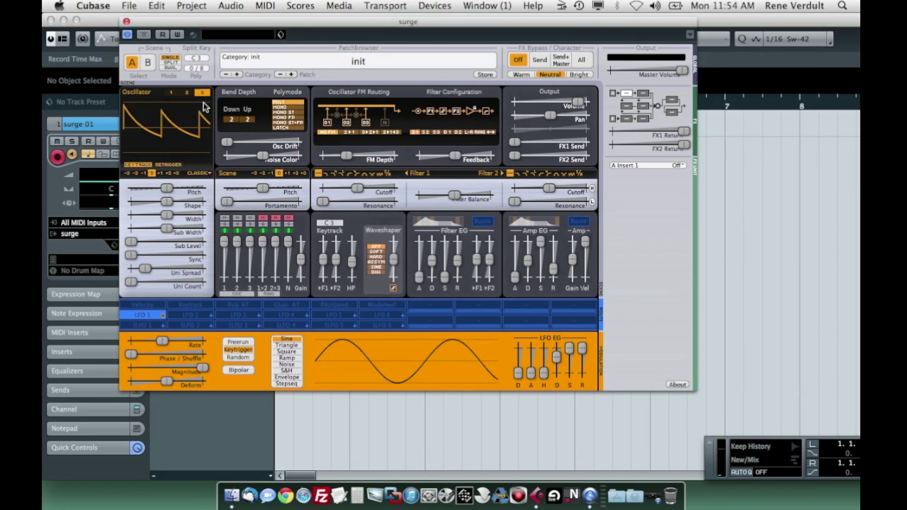
pyautogui.click(185, 173)
pyautogui.click(218, 201)
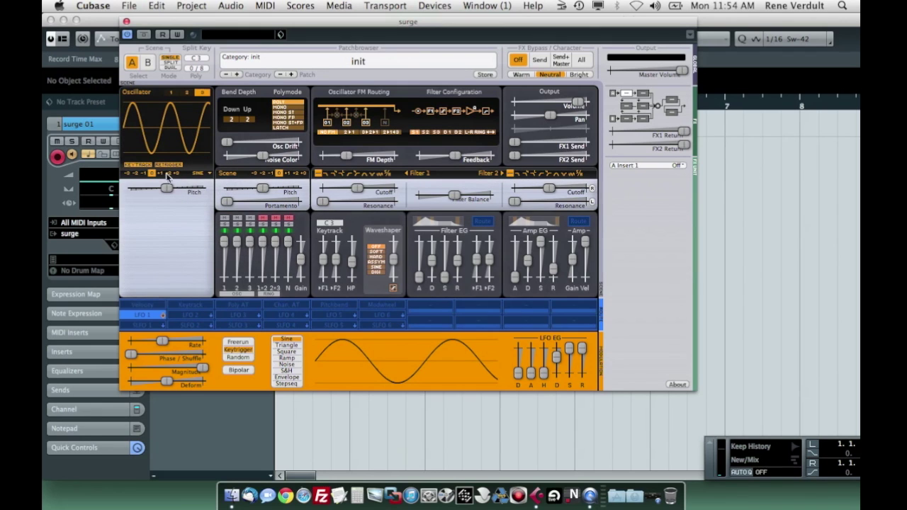
pyautogui.click(144, 174)
pyautogui.moveTo(224, 246); pyautogui.dragTo(250, 248)
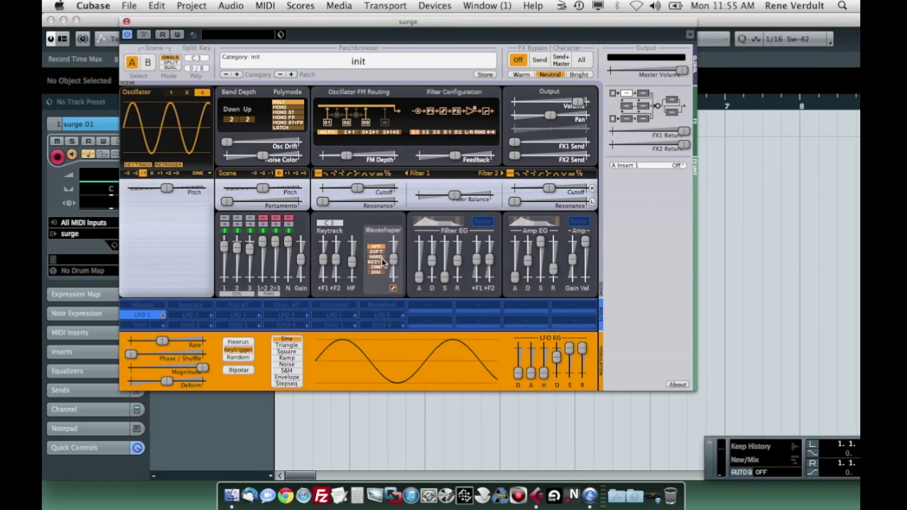
# Step: Set the waveshaper to Hard with slightly more drive, and give filter 1 a low-pass type with a higher cutoff
pyautogui.moveTo(393, 259); pyautogui.dragTo(393, 253)
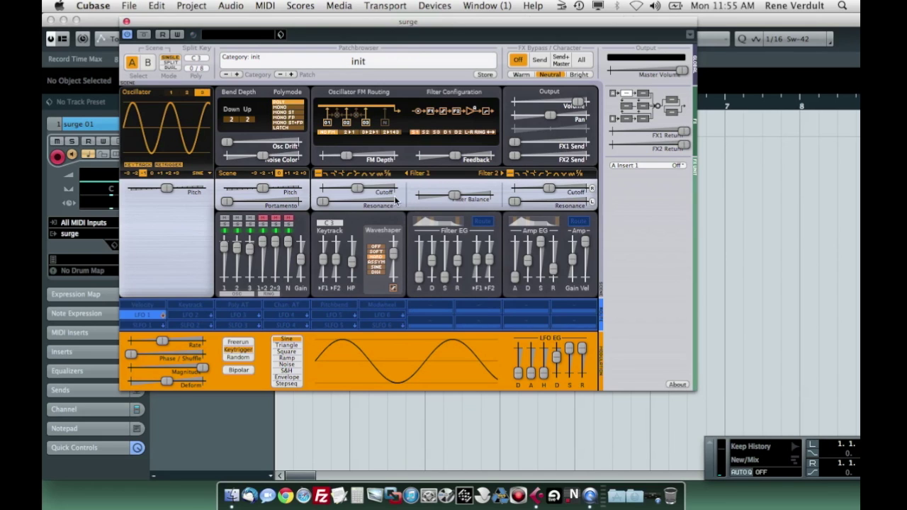
pyautogui.click(344, 173)
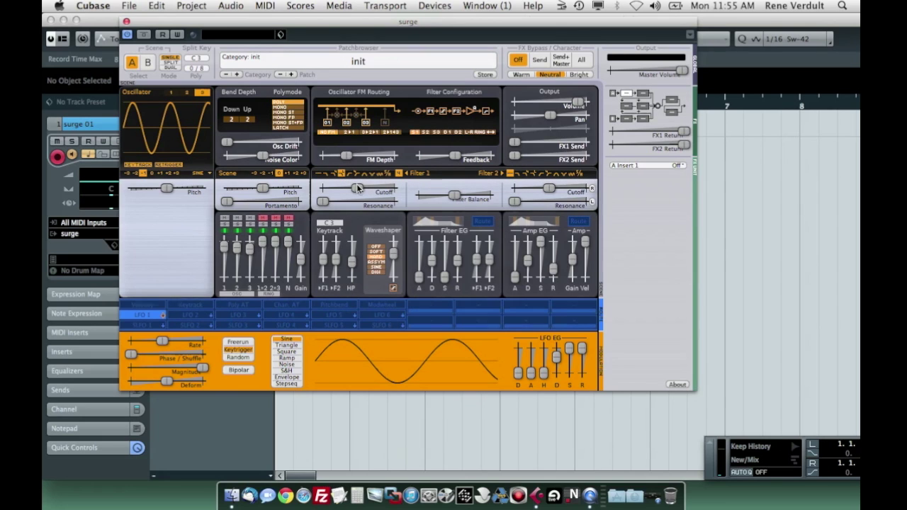
pyautogui.moveTo(365, 198)
pyautogui.mouseDown()
pyautogui.moveTo(388, 198)
pyautogui.moveTo(374, 198)
pyautogui.mouseUp()
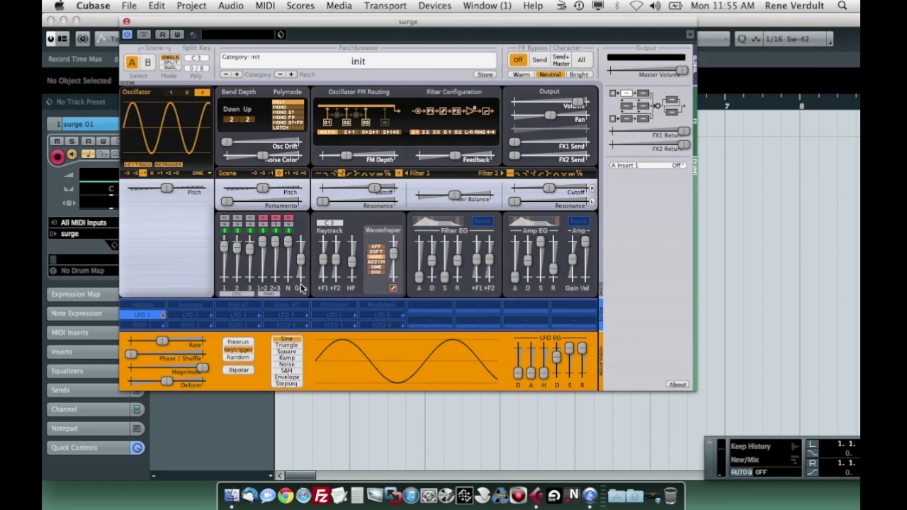
# Step: Assign LFO 1 to modulate the filter 1 cutoff upward by a small amount
pyautogui.click(153, 319)
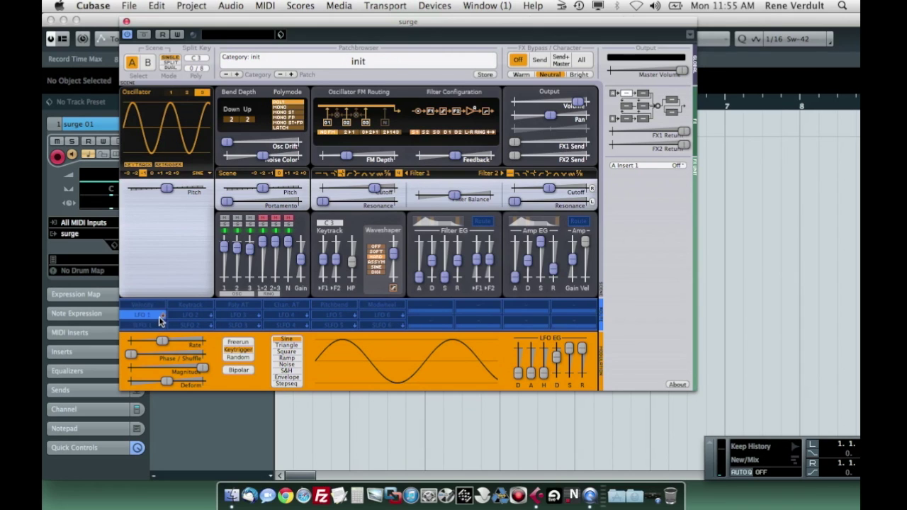
pyautogui.moveTo(374, 188); pyautogui.dragTo(384, 188)
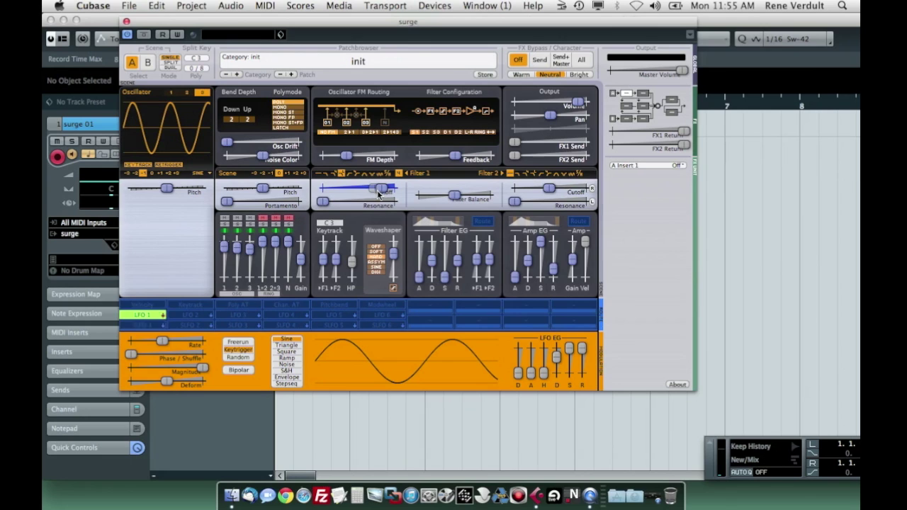
pyautogui.click(152, 315)
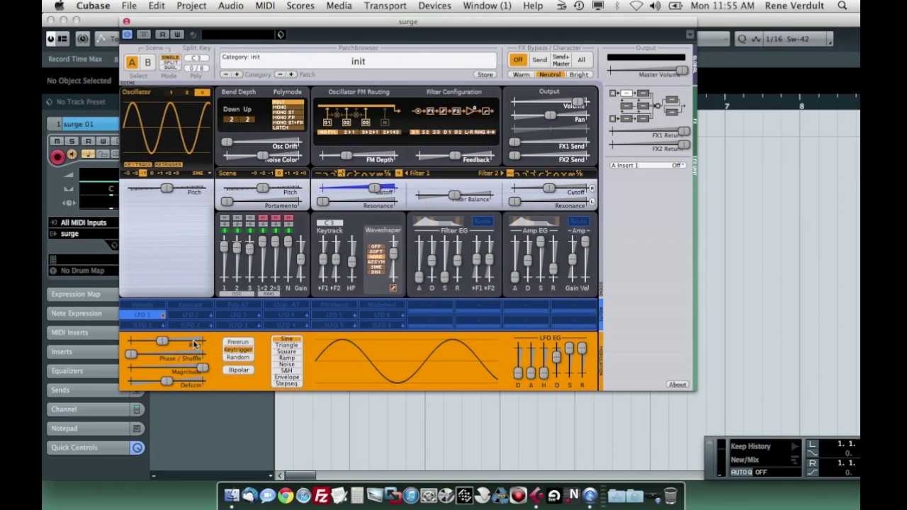
# Step: Raise LFO 1's phase and rate, and assign Keytrack to modulate that rate upward
pyautogui.moveTo(142, 358); pyautogui.dragTo(136, 360)
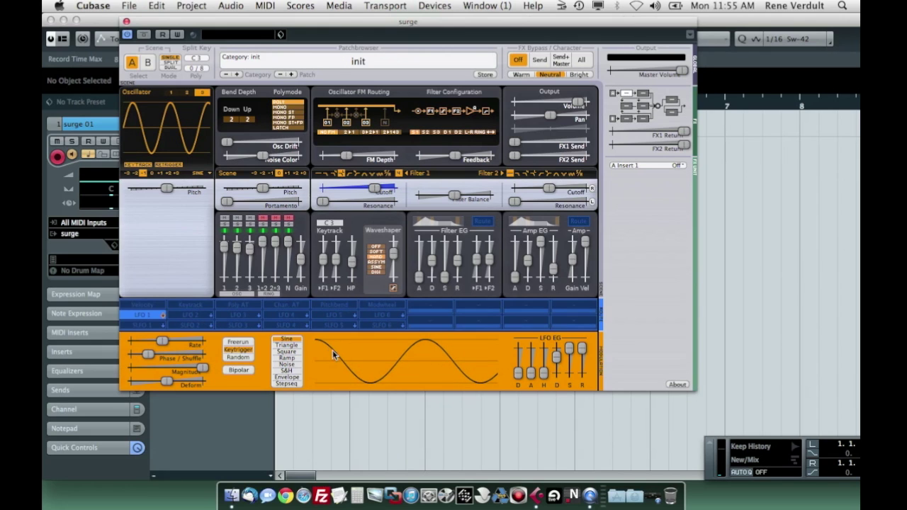
pyautogui.moveTo(172, 342); pyautogui.dragTo(185, 341)
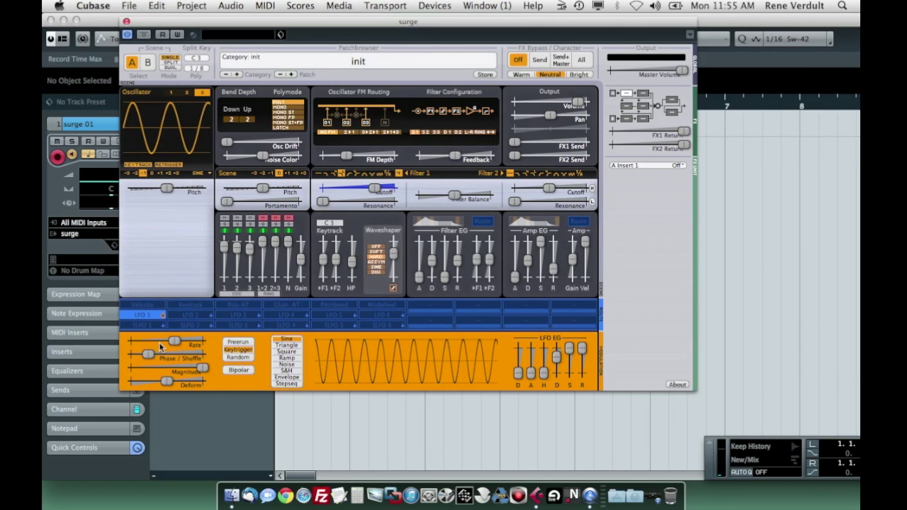
pyautogui.click(201, 306)
pyautogui.click(203, 308)
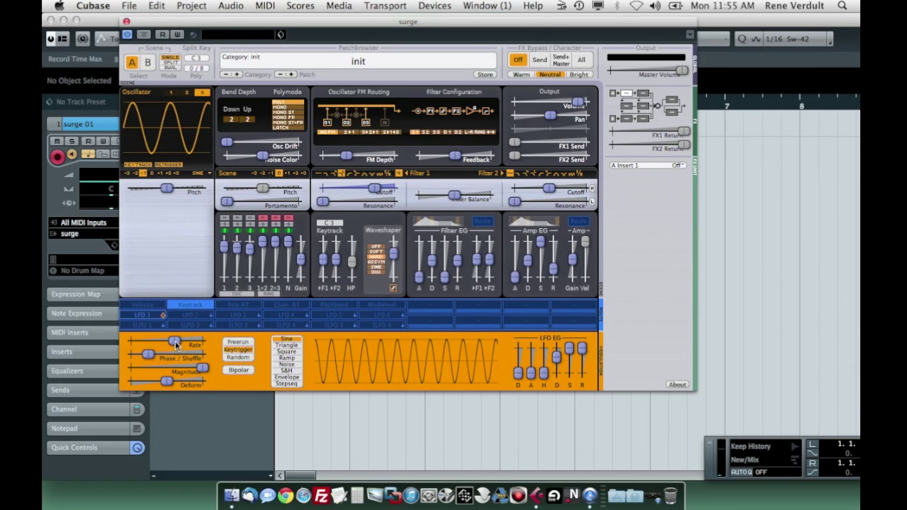
pyautogui.moveTo(175, 342); pyautogui.dragTo(187, 341)
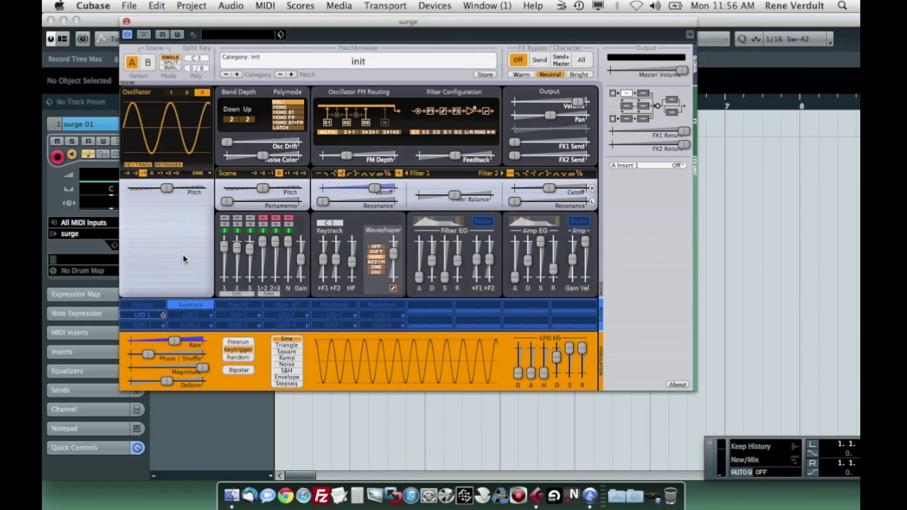
# Step: Set the polymode to Mono FP and raise the scene's portamento to a little past halfway
pyautogui.click(294, 119)
pyautogui.moveTo(226, 201); pyautogui.dragTo(270, 201)
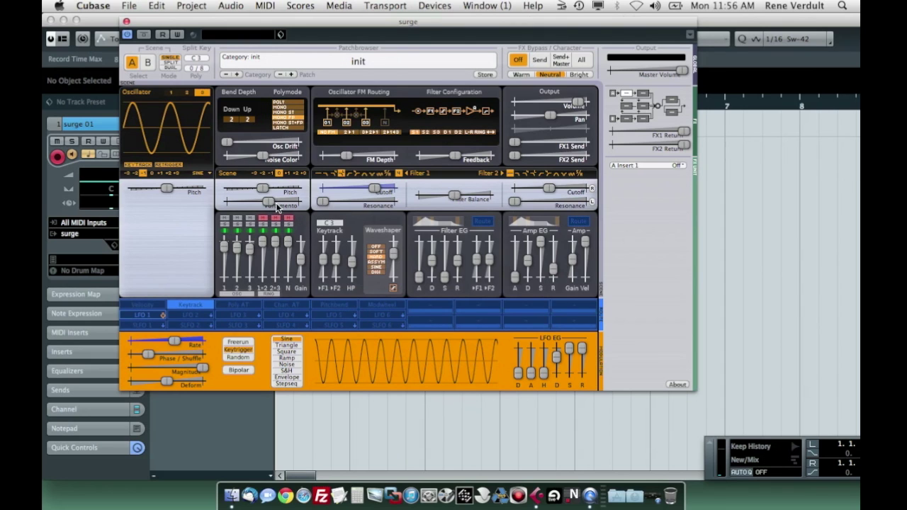
# Step: Store the patch under the name reece-01 and close the synth editor
pyautogui.click(485, 75)
pyautogui.click(396, 191)
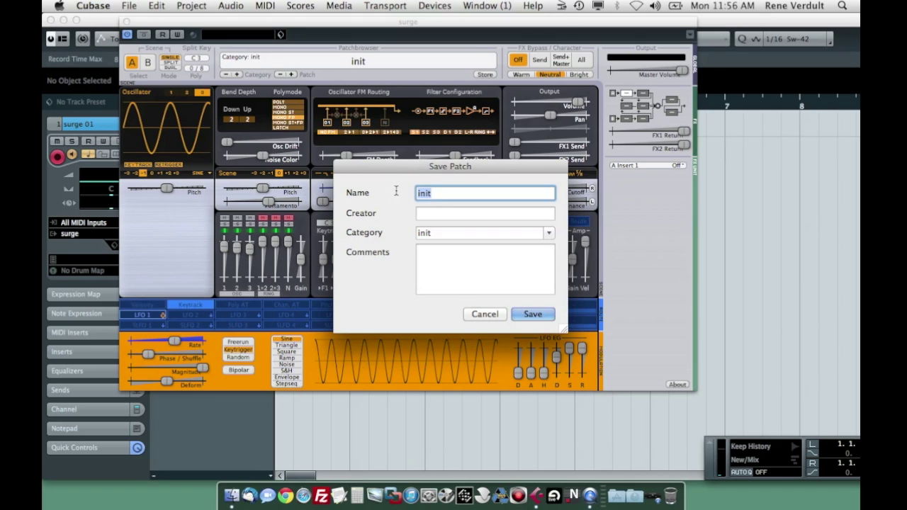
pyautogui.write('reece-01')
pyautogui.press('Return')
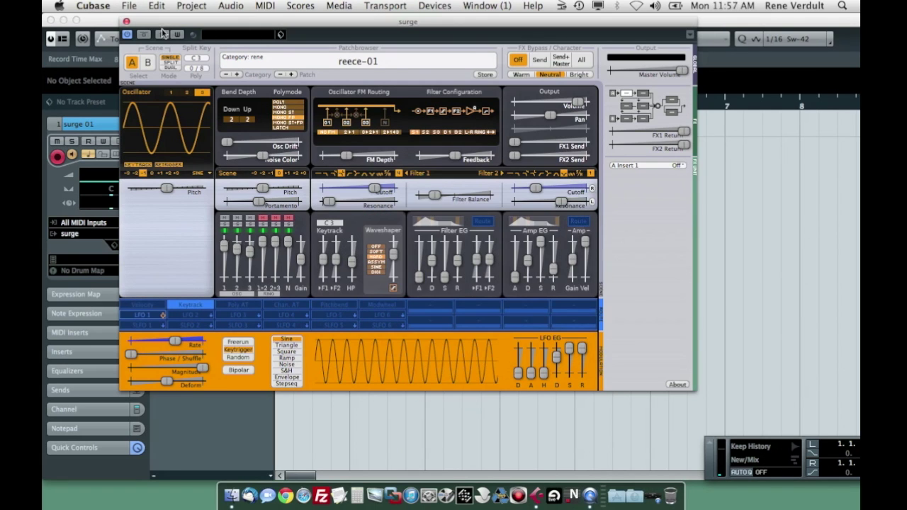
pyautogui.click(127, 21)
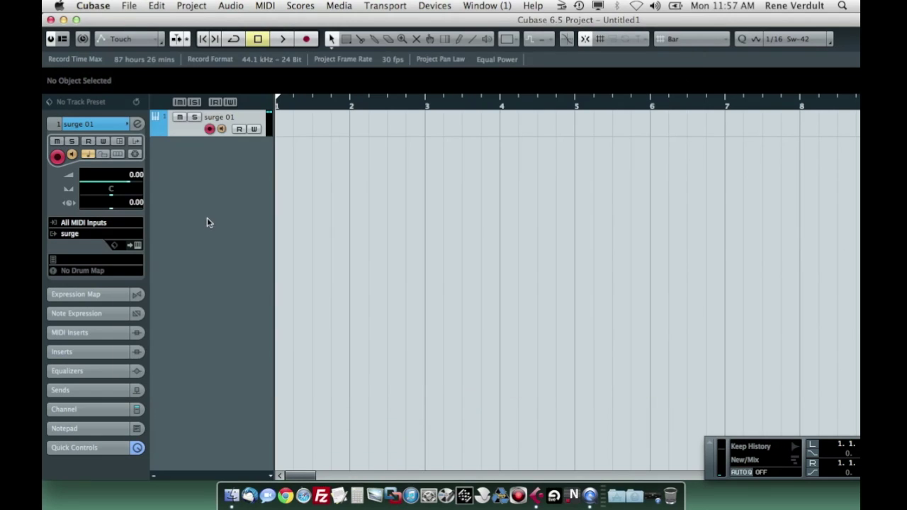
# Step: Add three stereo group channel tracks to the project
pyautogui.rightClick(200, 159)
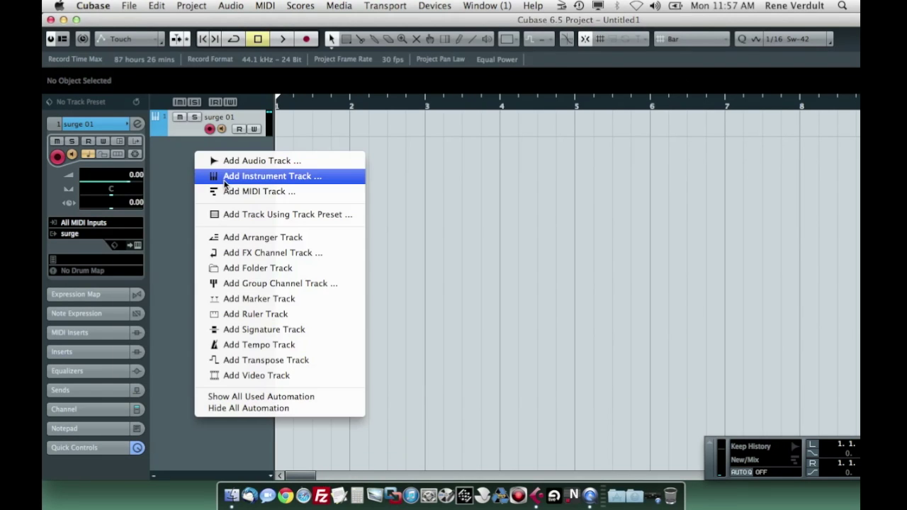
pyautogui.click(259, 287)
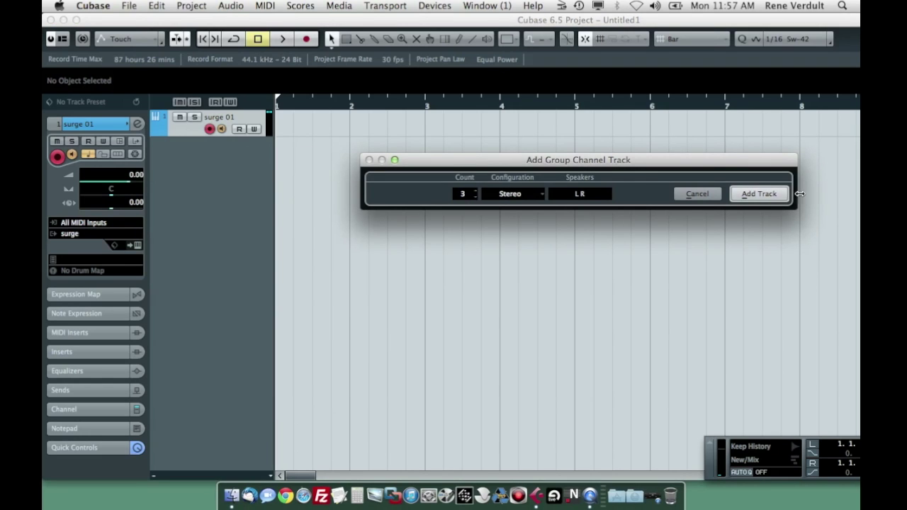
pyautogui.click(770, 196)
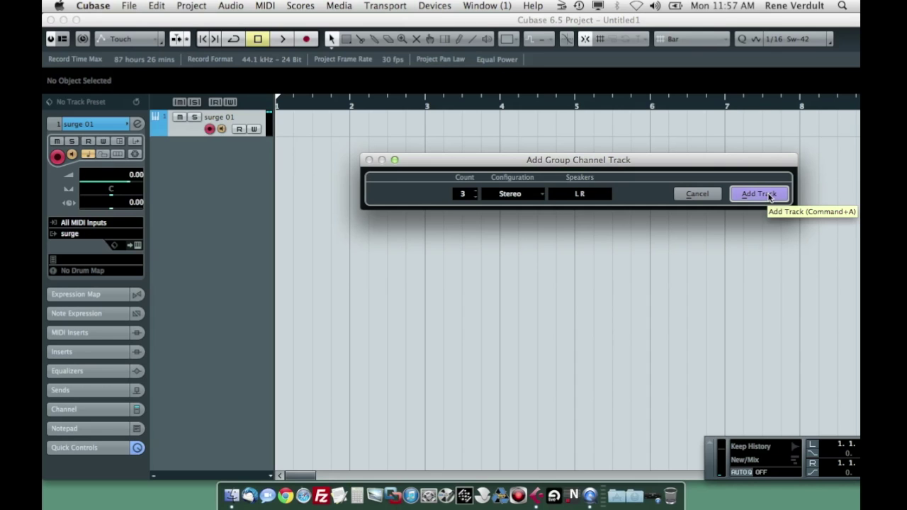
pyautogui.click(770, 197)
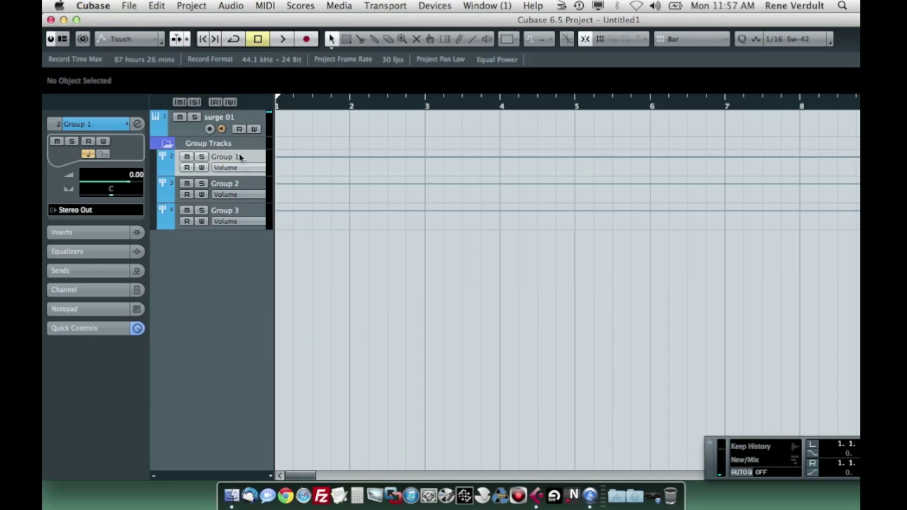
# Step: Rename the three group tracks, in order, as bass low, bass high and bass final
pyautogui.doubleClick(241, 156)
pyautogui.write('bas')
pyautogui.press('Return')
pyautogui.doubleClick(240, 183)
pyautogui.write('bass hig')
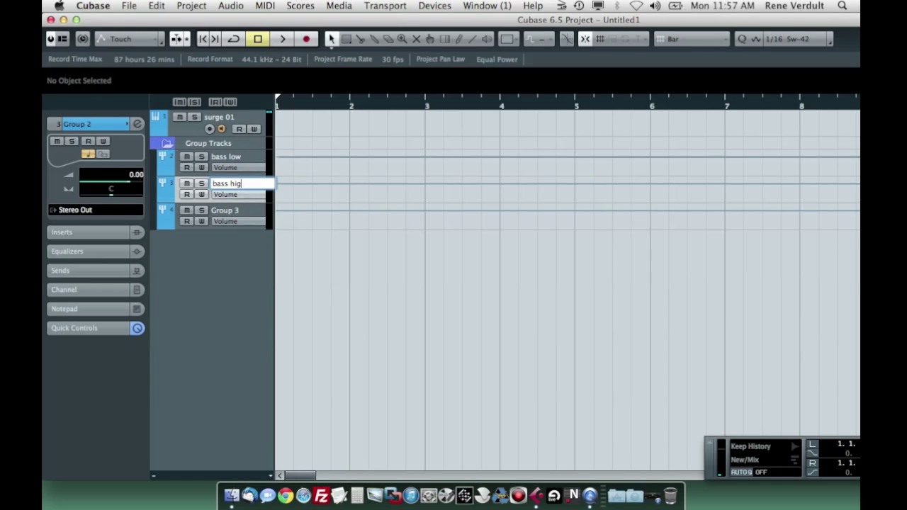
pyautogui.write('h')
pyautogui.press('Return')
pyautogui.doubleClick(239, 210)
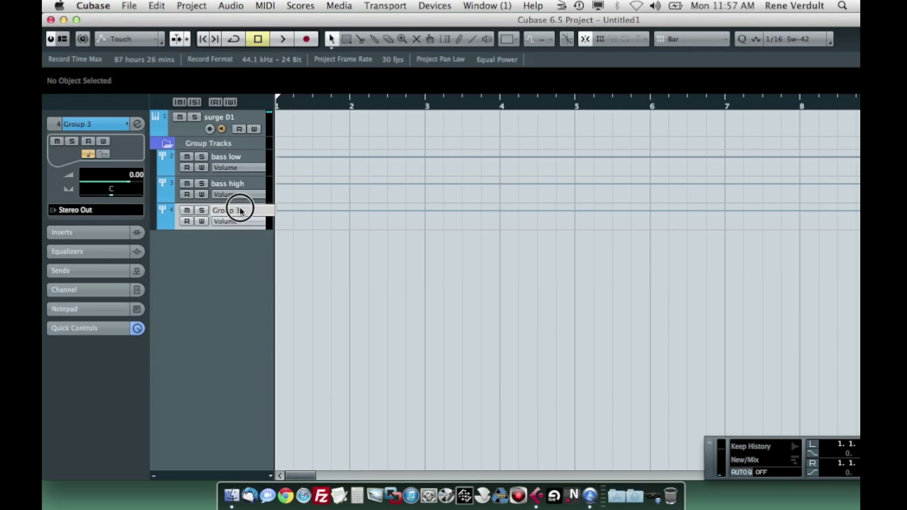
pyautogui.write('bas')
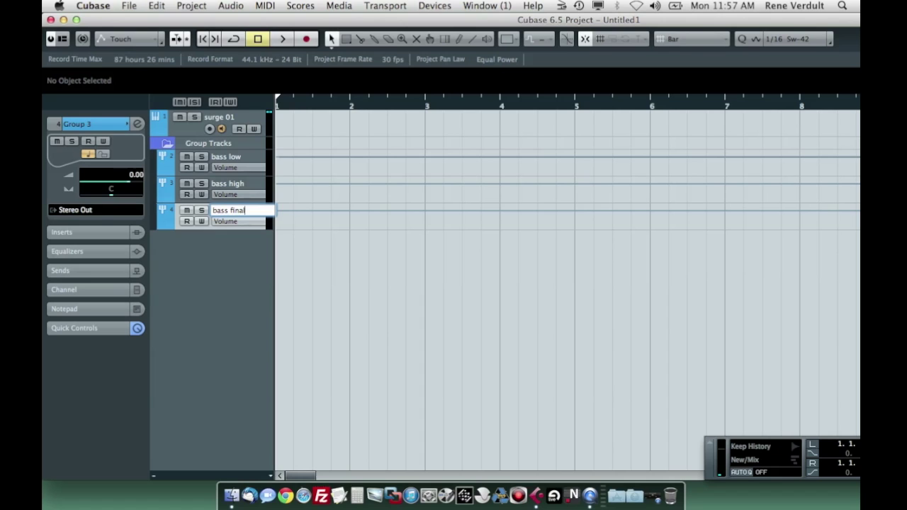
pyautogui.write('s final')
pyautogui.press('Return')
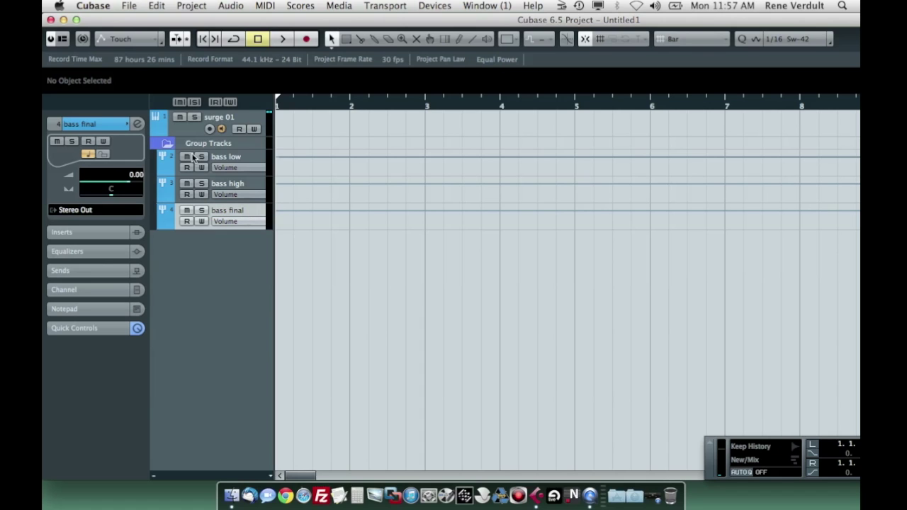
# Step: Show the mixer's insert slots and set the surge 01 channel's output to No Bus
pyautogui.click(189, 129)
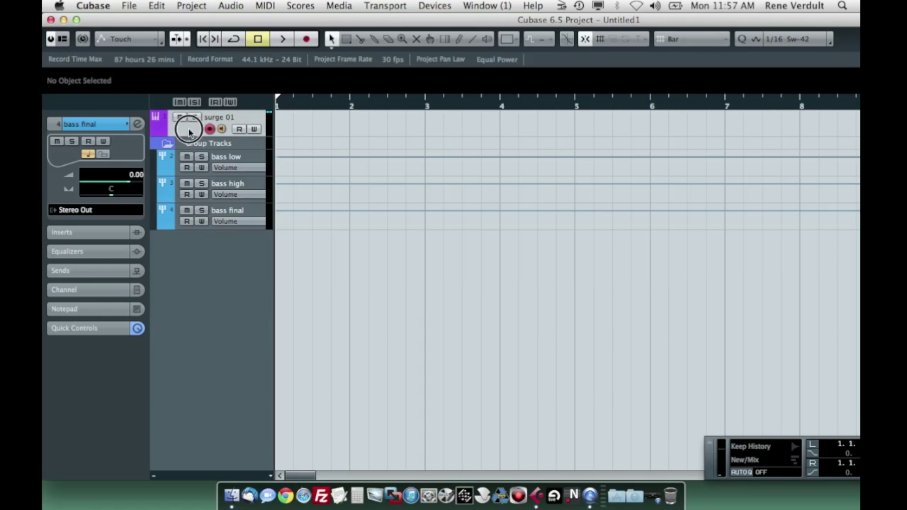
pyautogui.press('F3')
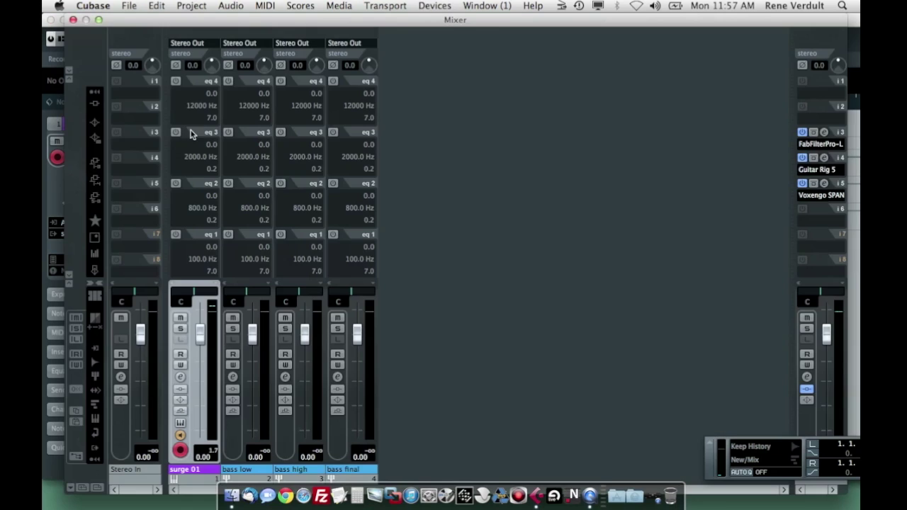
pyautogui.click(95, 102)
pyautogui.click(195, 43)
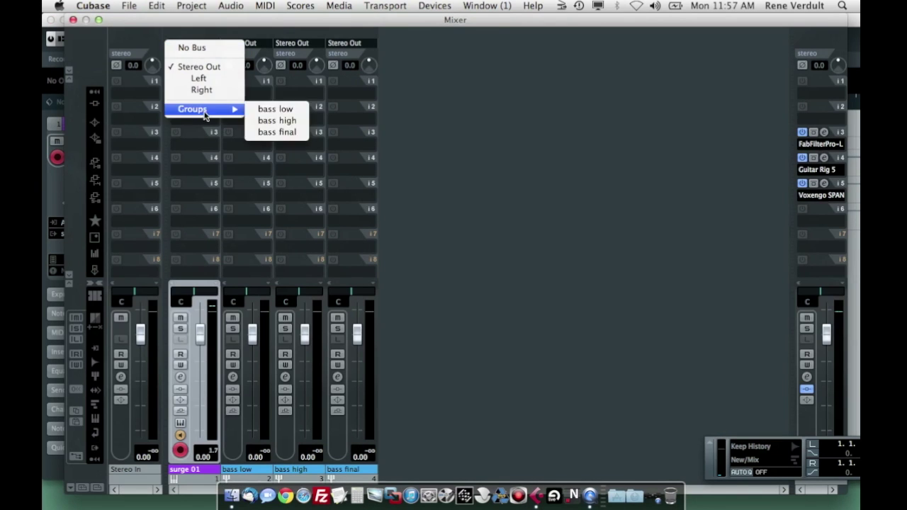
pyautogui.click(222, 262)
# Step: Assign surge 01's first send to the bass low group and its second send to the bass high group
pyautogui.click(180, 377)
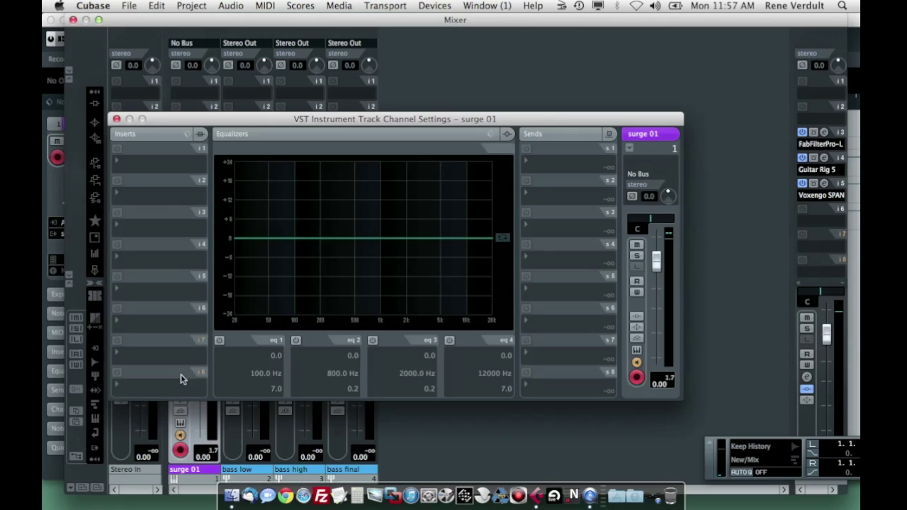
pyautogui.click(551, 166)
pyautogui.moveTo(560, 186)
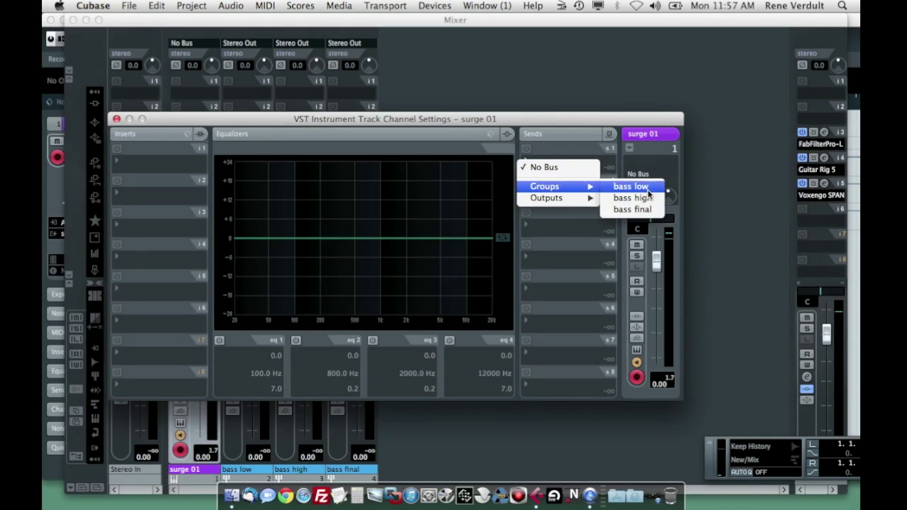
pyautogui.click(634, 186)
pyautogui.click(567, 198)
pyautogui.moveTo(567, 217)
pyautogui.click(631, 228)
# Step: Activate both surge 01 sends, set their levels to 0.00, and close the channel settings
pyautogui.click(528, 181)
pyautogui.click(526, 149)
pyautogui.keyDown('super'); pyautogui.click(607, 168); pyautogui.keyUp('super')
pyautogui.keyDown('super'); pyautogui.click(609, 203); pyautogui.keyUp('super')
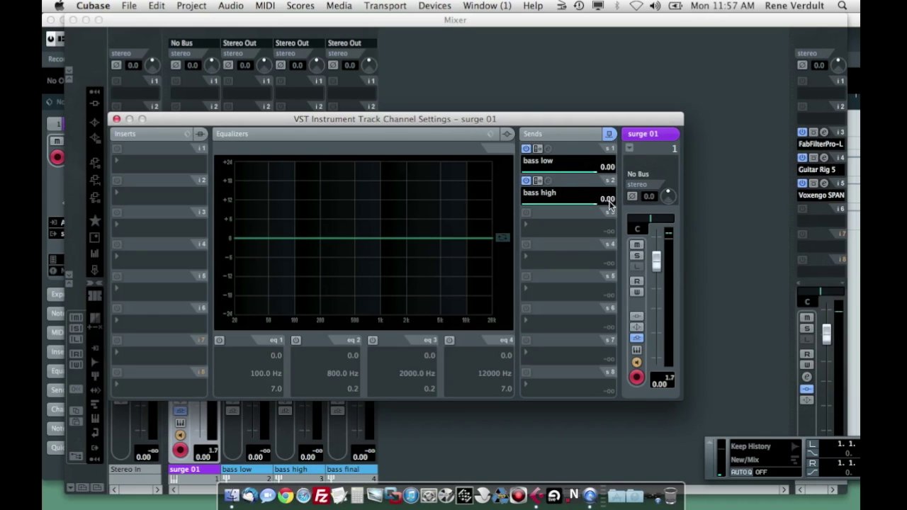
pyautogui.click(116, 119)
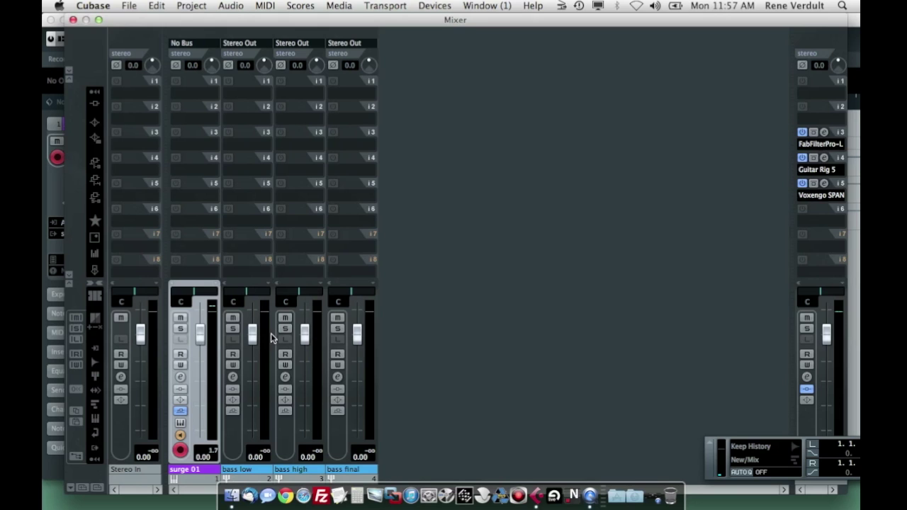
# Step: Route the outputs of the bass low and bass high groups to the bass final group
pyautogui.click(241, 43)
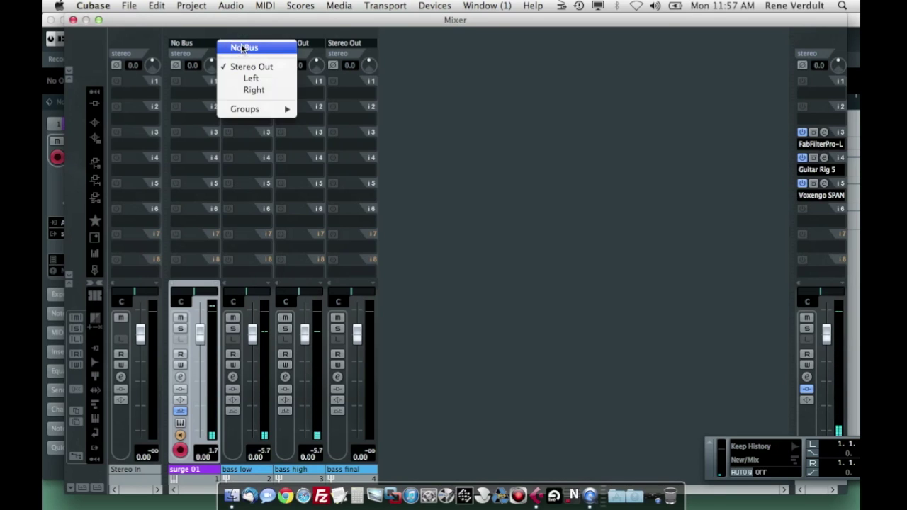
pyautogui.moveTo(273, 109)
pyautogui.click(323, 121)
pyautogui.click(300, 43)
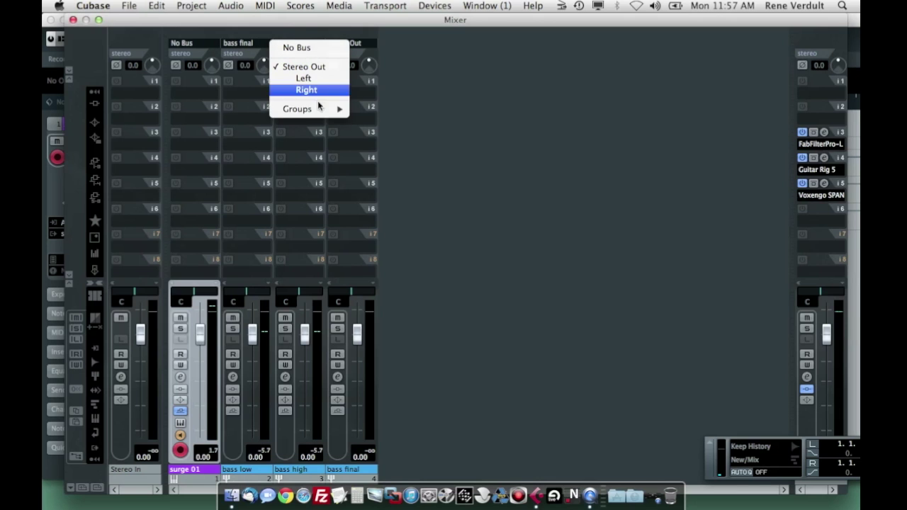
pyautogui.moveTo(311, 109)
pyautogui.click(399, 120)
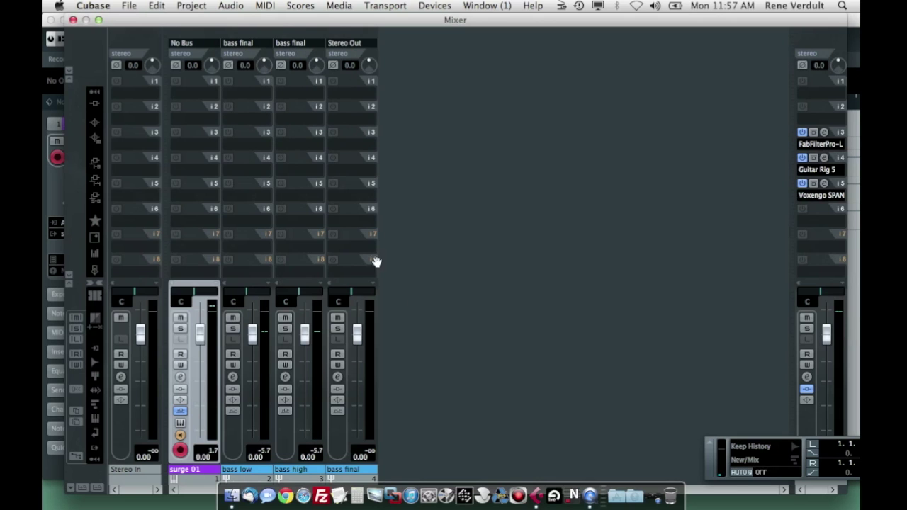
# Step: Load FabFilter Pro-L into insert slot 5 of the bass final group and close its editor
pyautogui.click(356, 197)
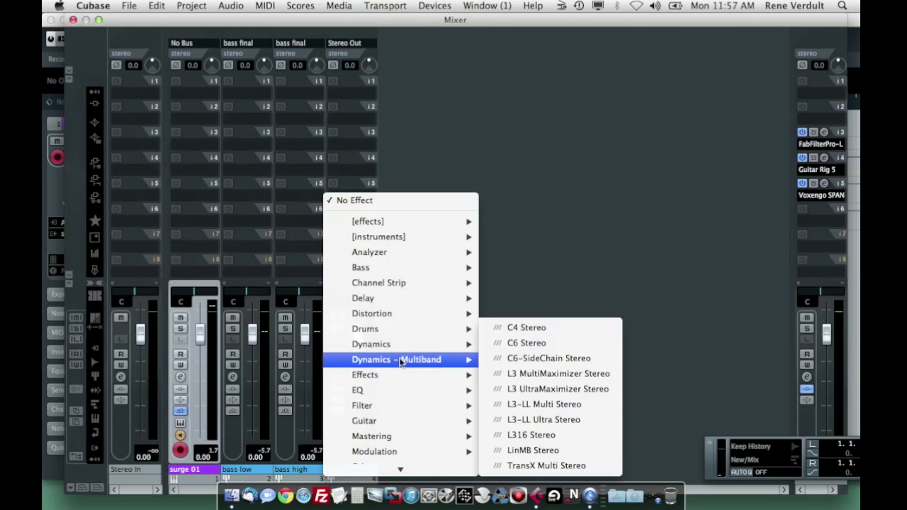
pyautogui.moveTo(413, 345)
pyautogui.click(542, 316)
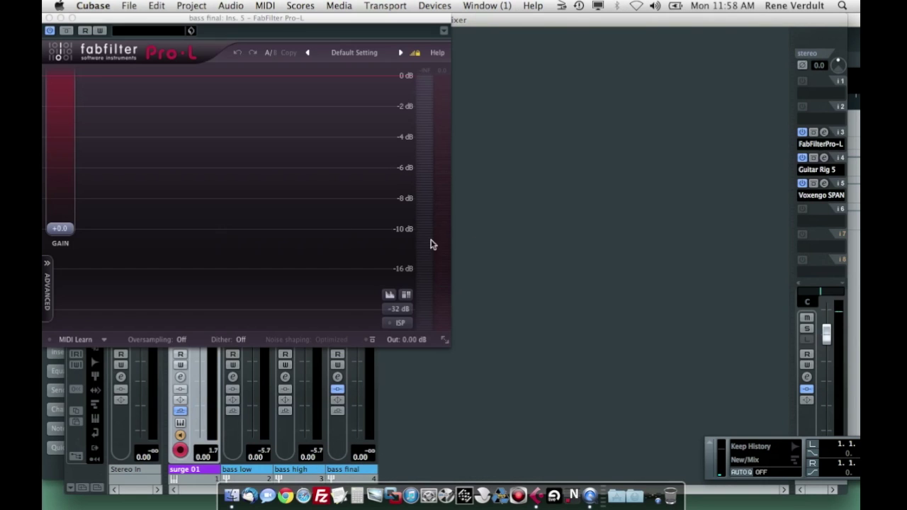
pyautogui.click(50, 17)
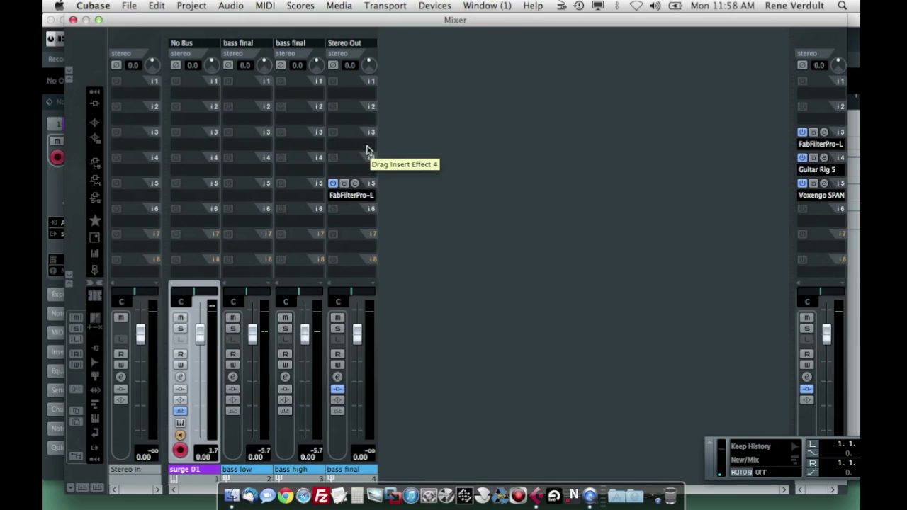
# Step: Mute the bass low group and load Guitar Rig 5 into insert slot 2 of the bass high group
pyautogui.click(234, 318)
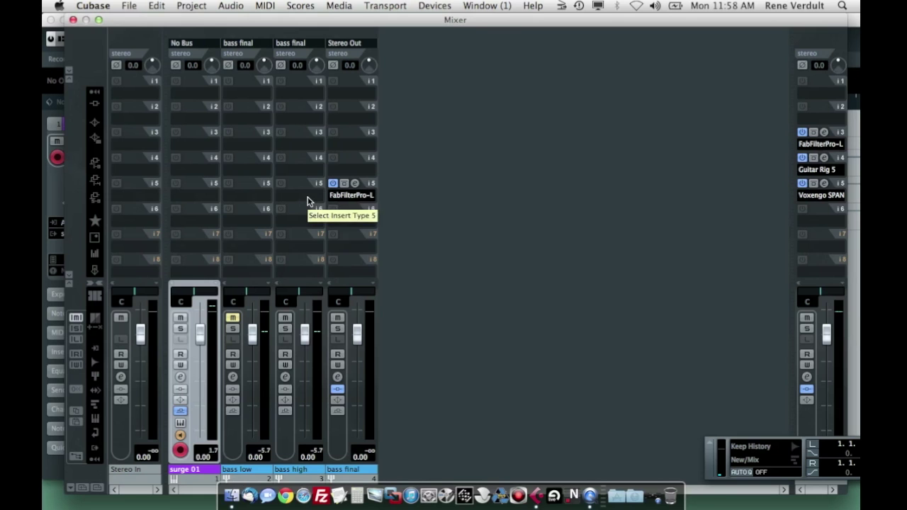
pyautogui.click(293, 124)
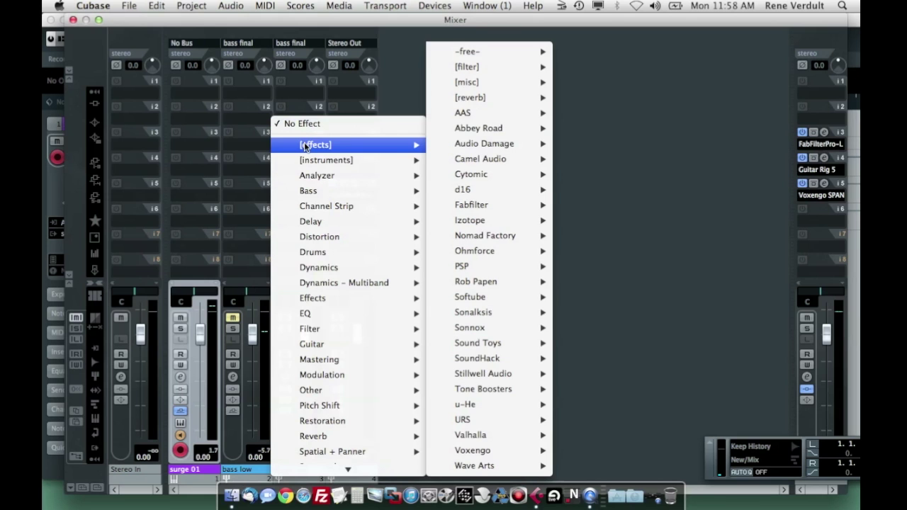
pyautogui.moveTo(326, 160)
pyautogui.moveTo(474, 214)
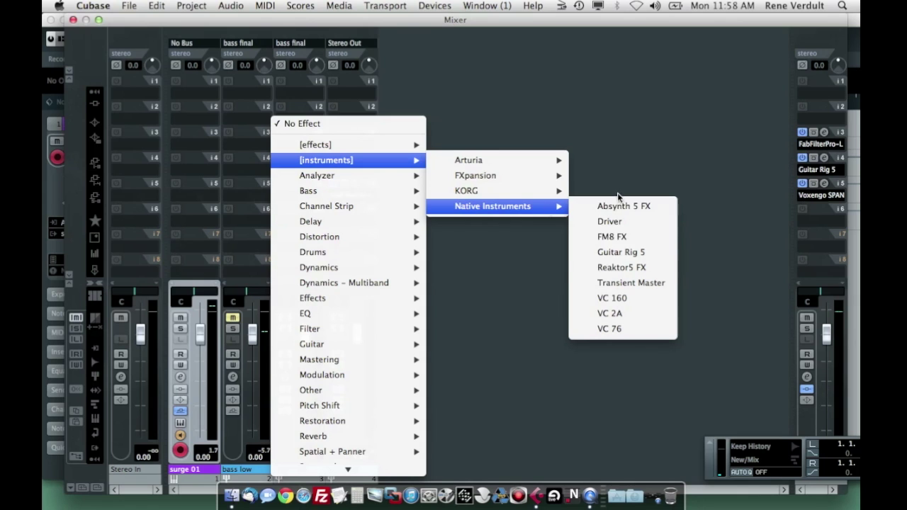
pyautogui.click(630, 251)
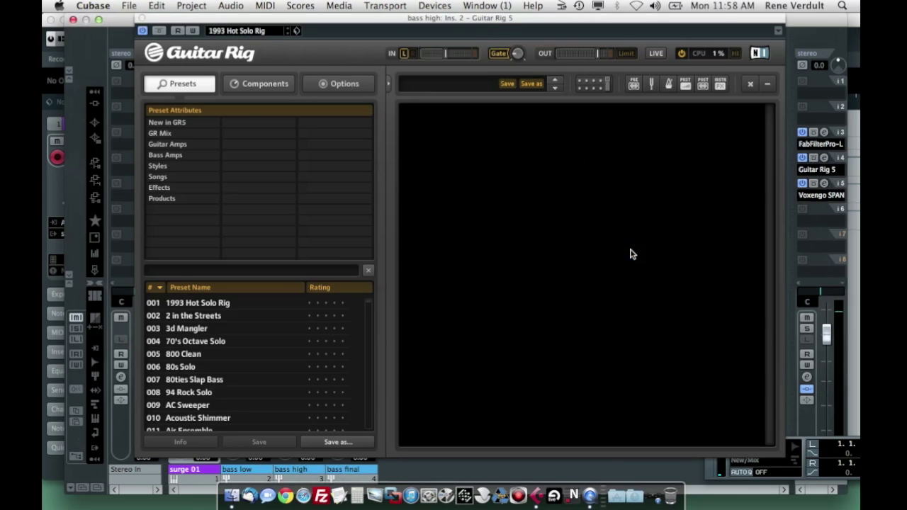
# Step: Add the High White amplifier to the empty Guitar Rig rack and delete its matched cabinet
pyautogui.click(258, 83)
pyautogui.moveTo(260, 19); pyautogui.dragTo(214, 19)
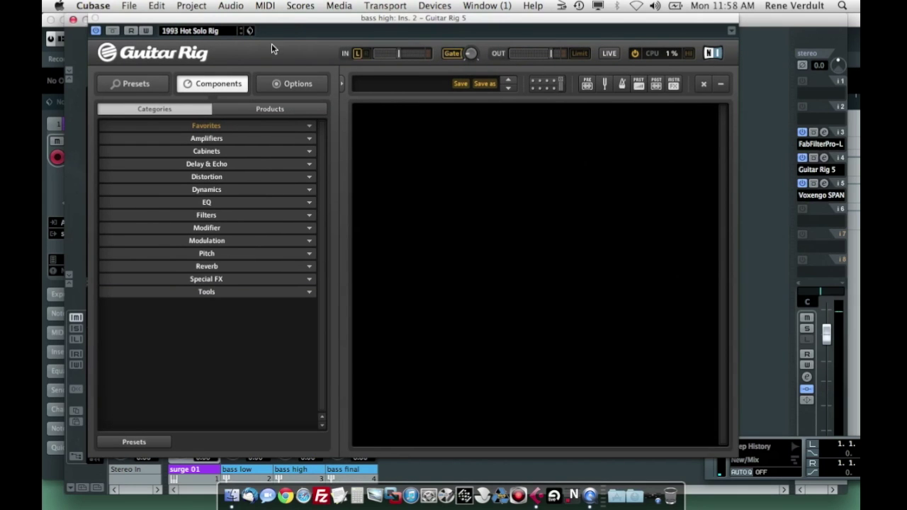
pyautogui.click(232, 139)
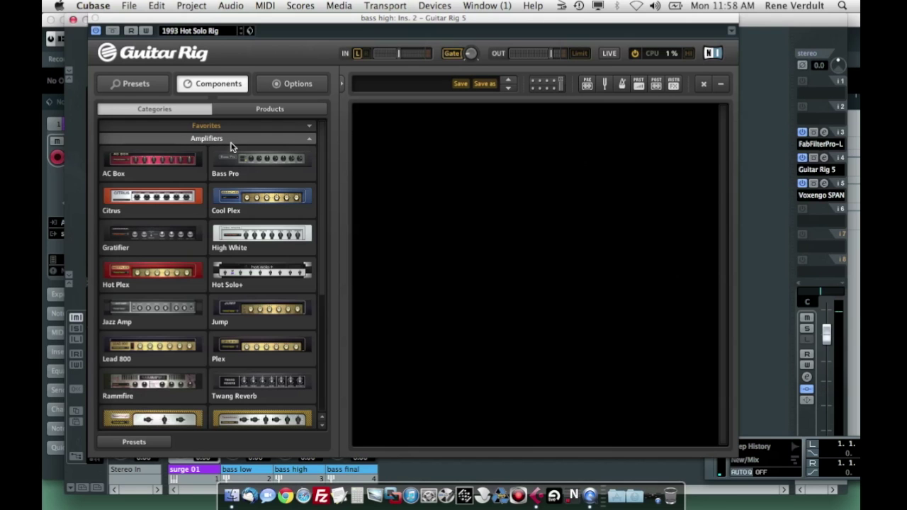
pyautogui.moveTo(296, 244); pyautogui.dragTo(496, 212)
pyautogui.click(705, 252)
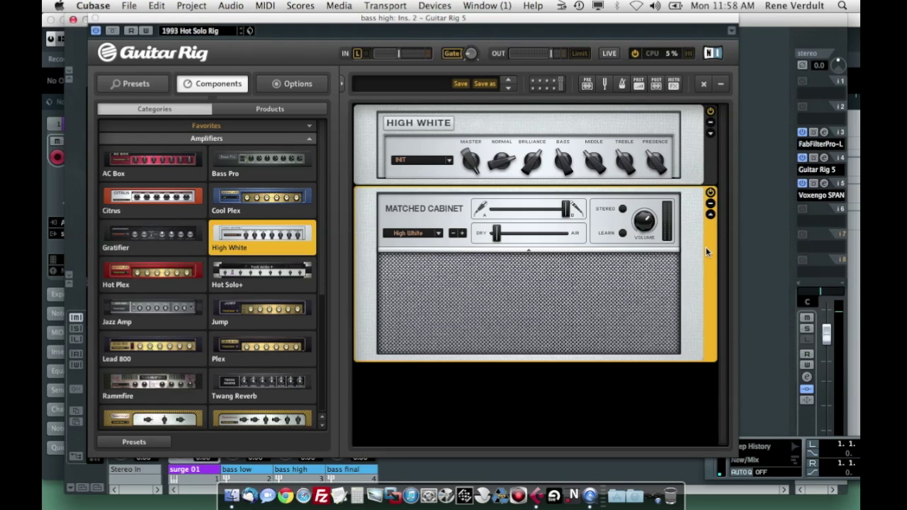
pyautogui.press('Delete')
# Step: Add the Tweed Delight amplifier below High White and delete its matched cabinet
pyautogui.moveTo(177, 420); pyautogui.dragTo(601, 293)
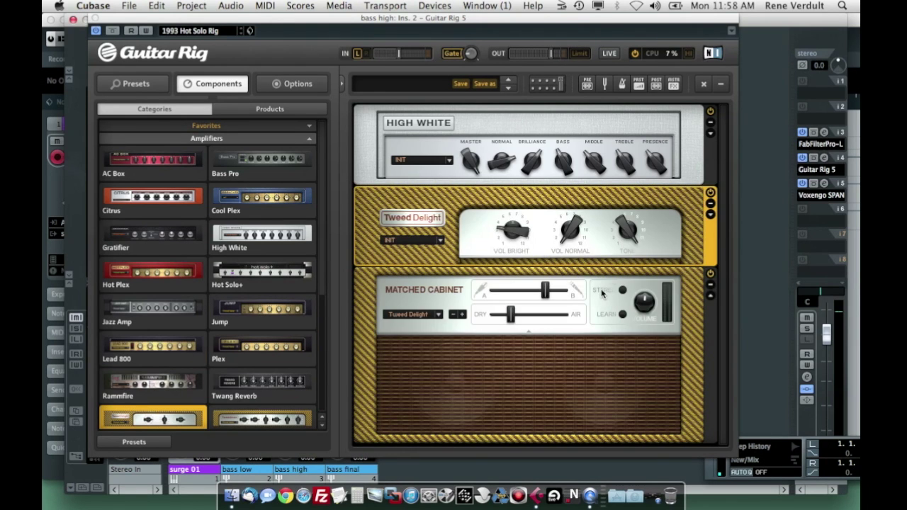
pyautogui.click(716, 326)
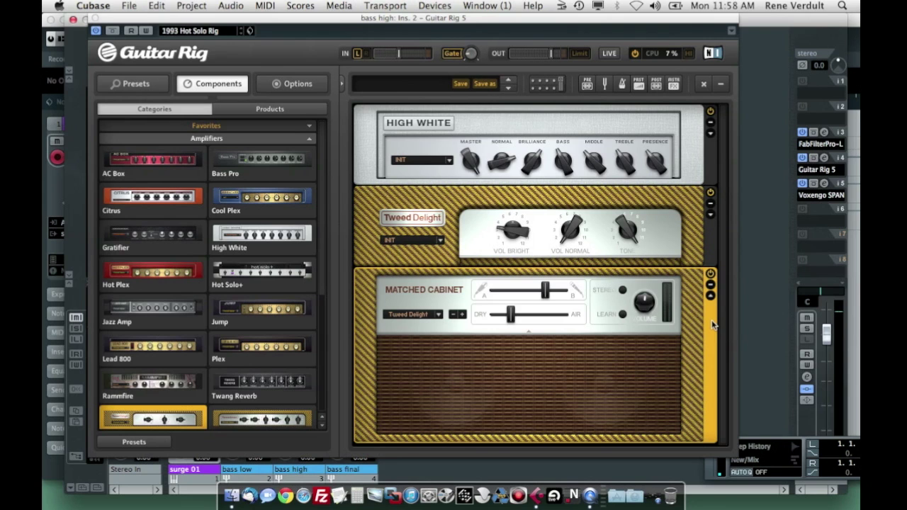
pyautogui.press('Delete')
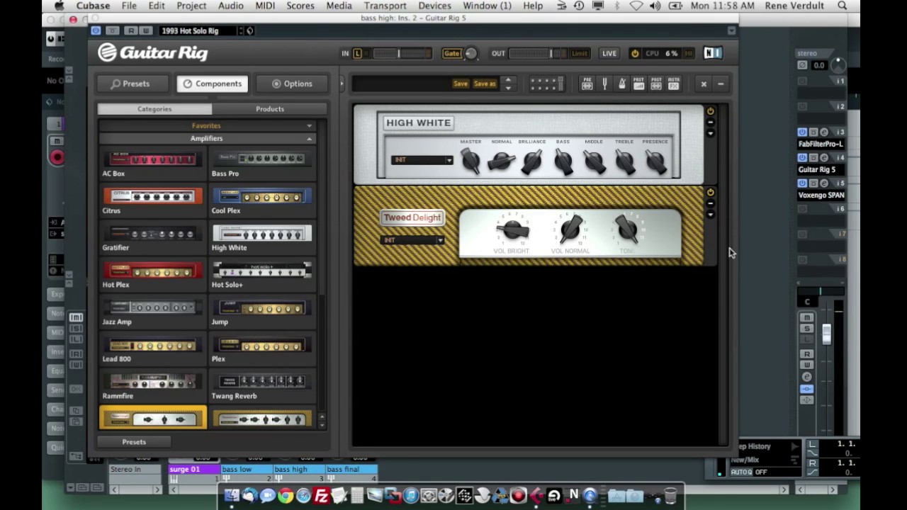
# Step: Load the Crunch preset on the High White amp and set Tweed Delight's Volume Bright to 4.74
pyautogui.click(449, 161)
pyautogui.click(459, 206)
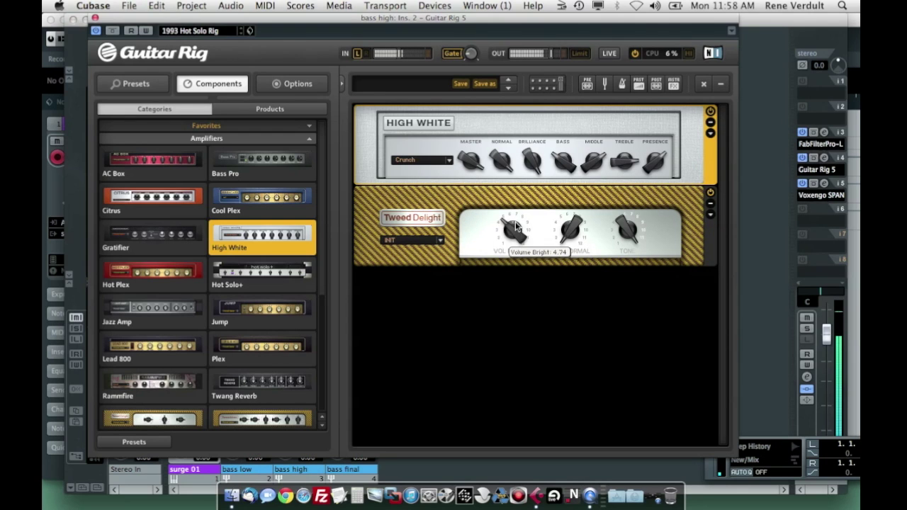
# Step: Enable both left and right inputs in Guitar Rig and turn on stereo mode for both amplifiers, collapsing their extended controls
pyautogui.click(362, 53)
pyautogui.click(361, 54)
pyautogui.click(710, 134)
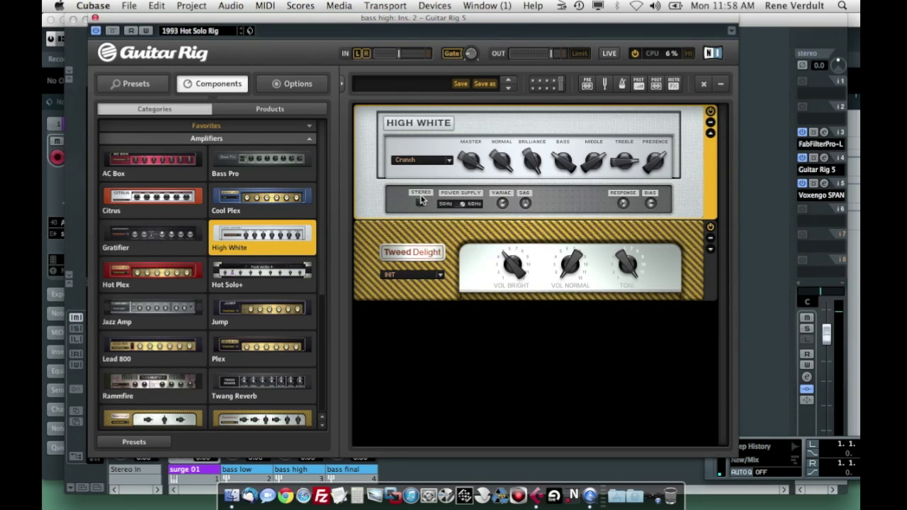
pyautogui.click(710, 249)
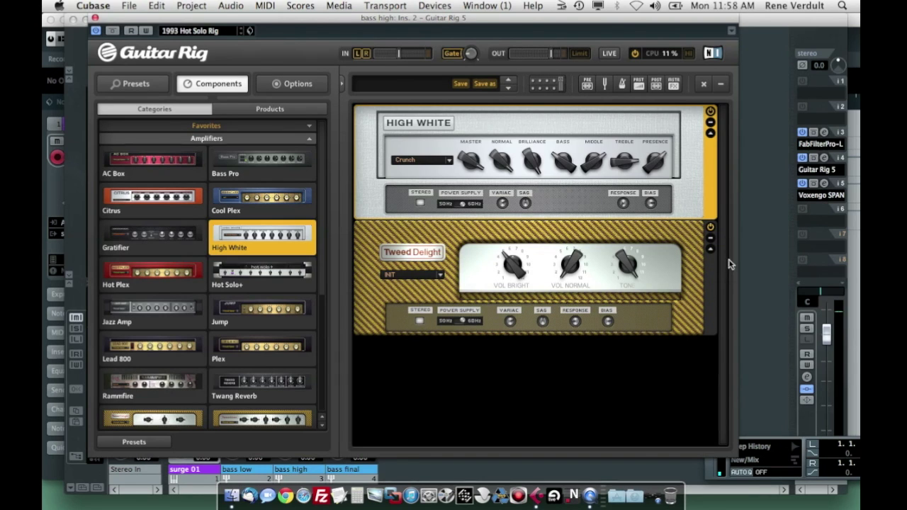
pyautogui.click(710, 249)
pyautogui.click(711, 133)
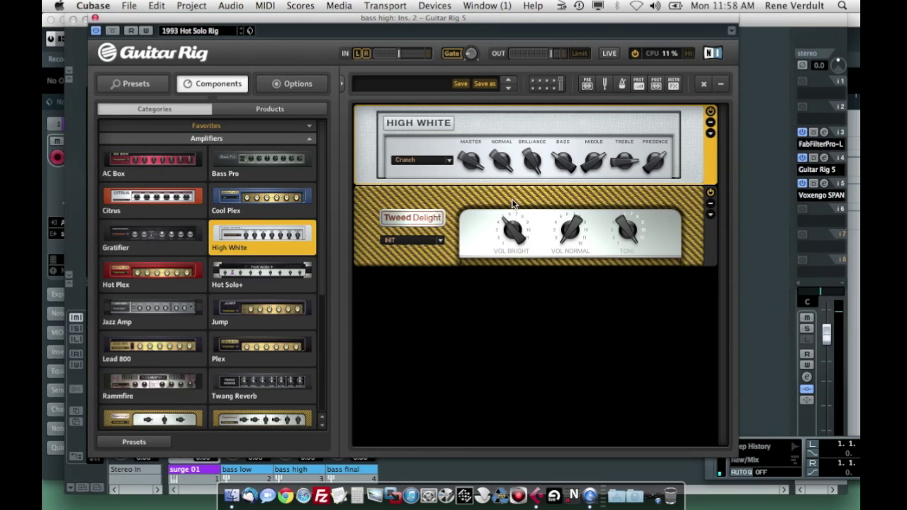
# Step: Add an EQ Shelving component below Tweed Delight and set its high band to about 4814 Hz and +2.5 dB
pyautogui.scroll(-3, 317, 276)
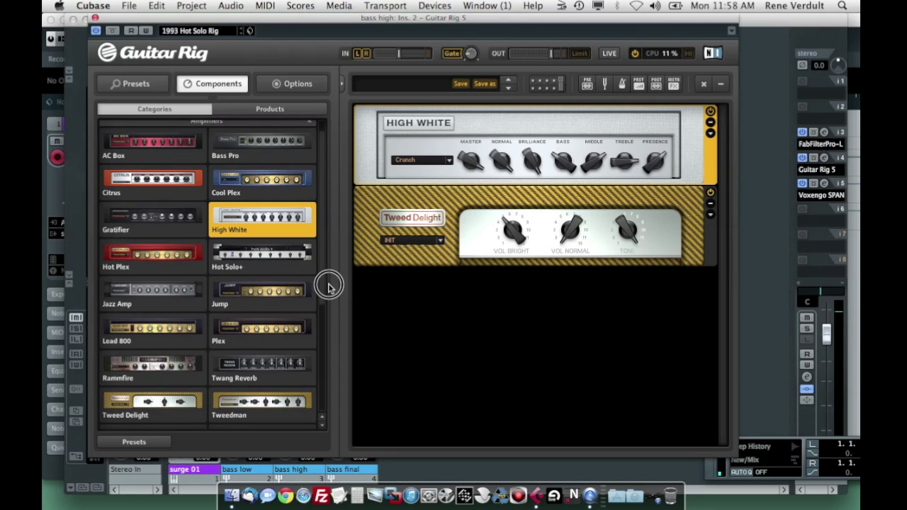
pyautogui.scroll(-2, 324, 305)
pyautogui.scroll(3, 226, 162)
pyautogui.click(227, 125)
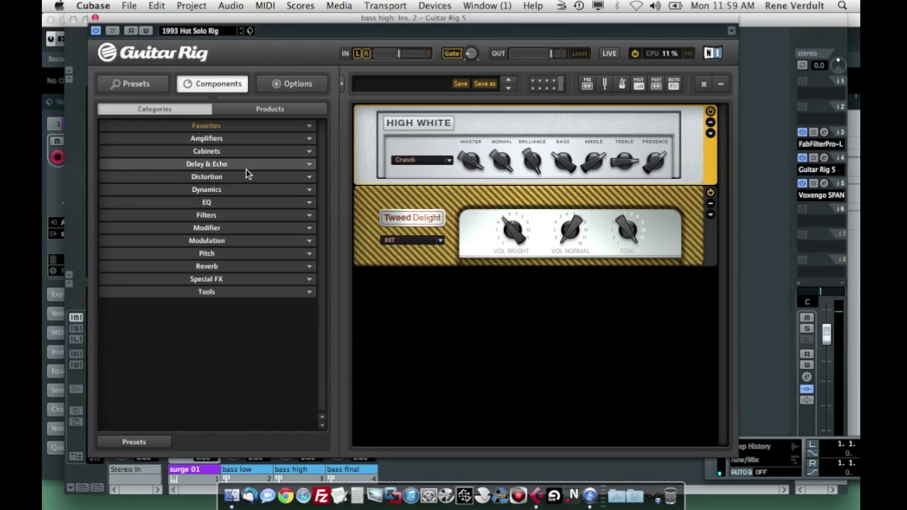
pyautogui.click(225, 202)
pyautogui.moveTo(258, 266); pyautogui.dragTo(411, 343)
pyautogui.moveTo(536, 301); pyautogui.dragTo(597, 299)
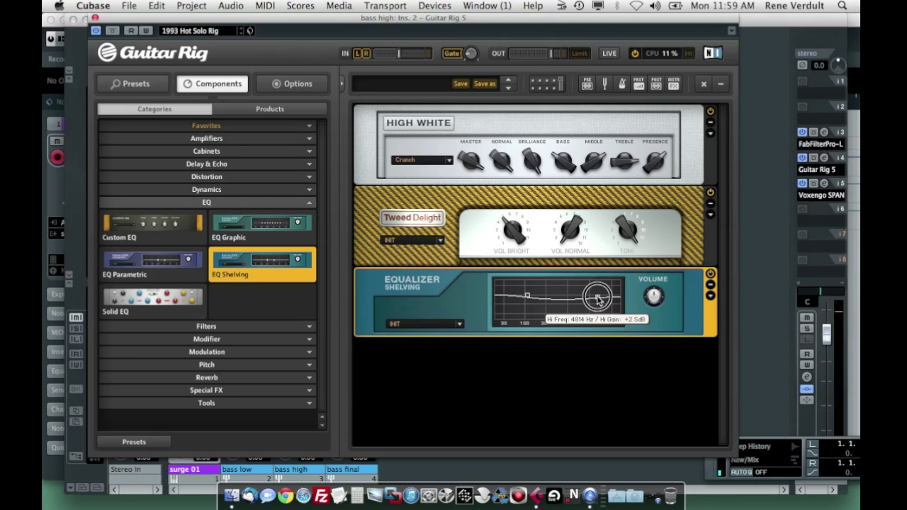
# Step: Add an EQ Graphic component with several boosted bands and place the shelving equalizer below it
pyautogui.moveTo(276, 238); pyautogui.dragTo(446, 340)
pyautogui.moveTo(542, 371); pyautogui.dragTo(585, 363)
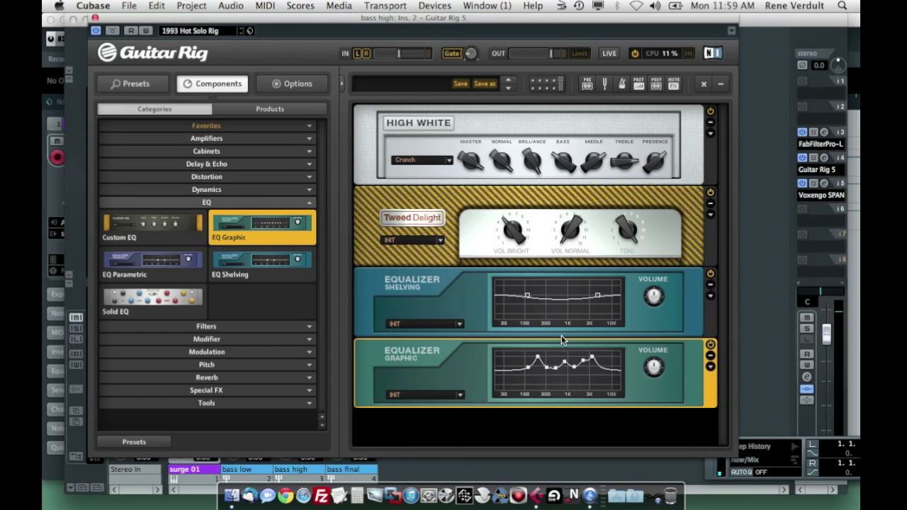
pyautogui.click(712, 315)
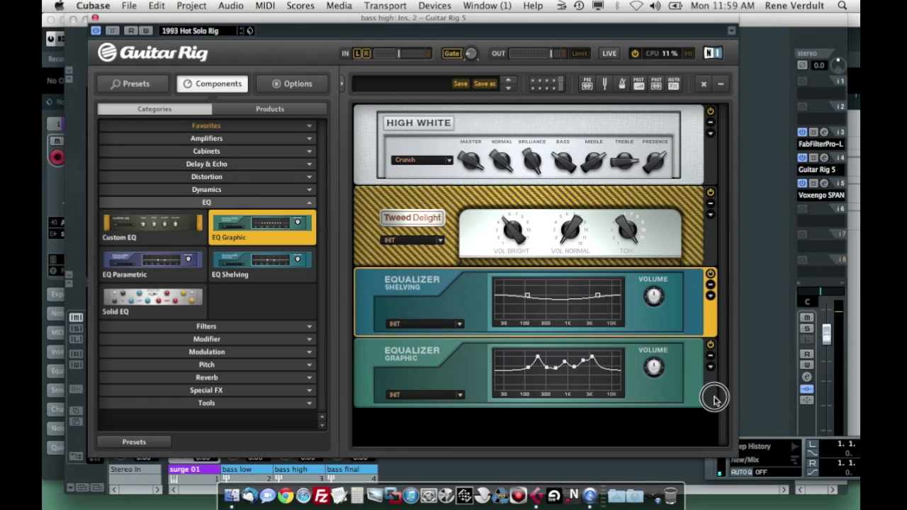
pyautogui.moveTo(699, 324); pyautogui.dragTo(697, 421)
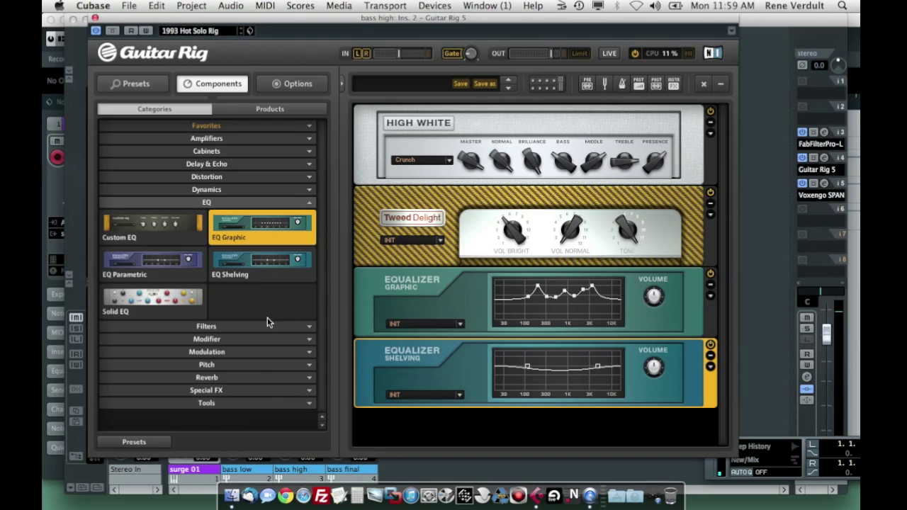
# Step: Add a Split component below the shelving equalizer and move its Split Mix crossfader almost fully to side A
pyautogui.click(211, 204)
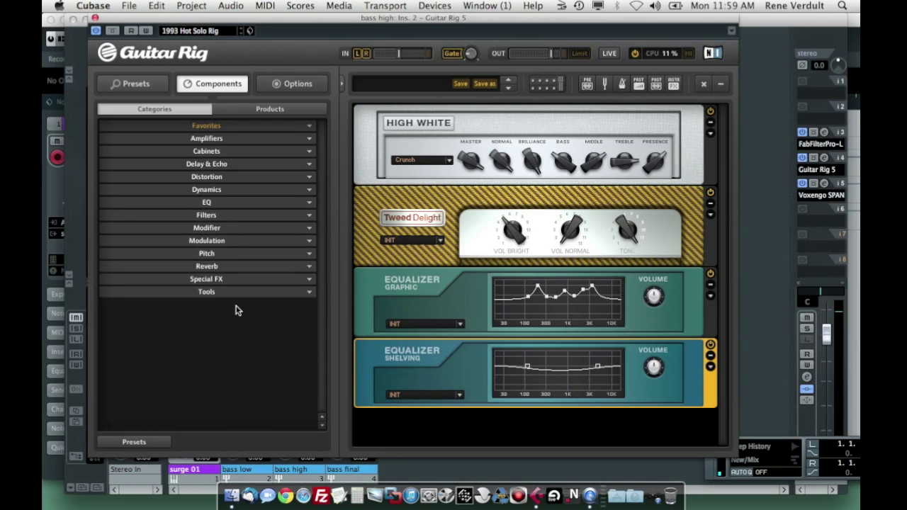
pyautogui.click(204, 293)
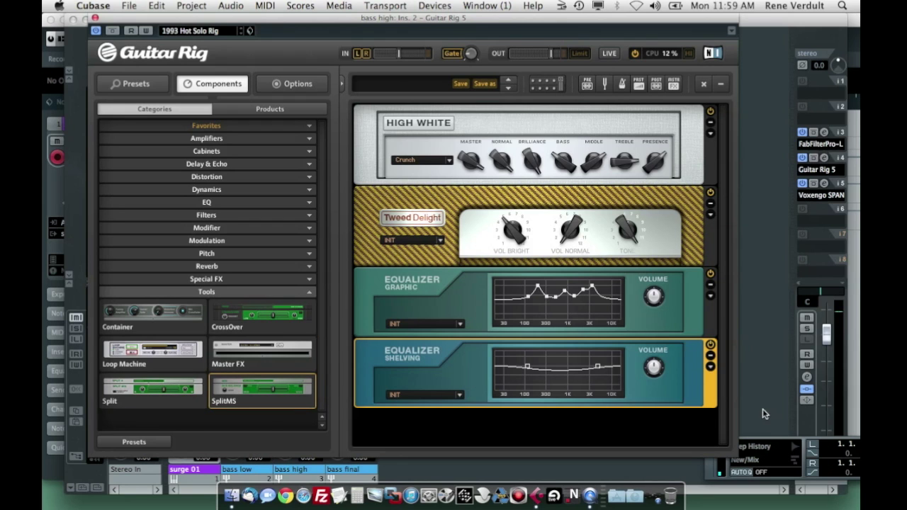
pyautogui.moveTo(178, 395); pyautogui.dragTo(435, 430)
pyautogui.scroll(-3, 724, 407)
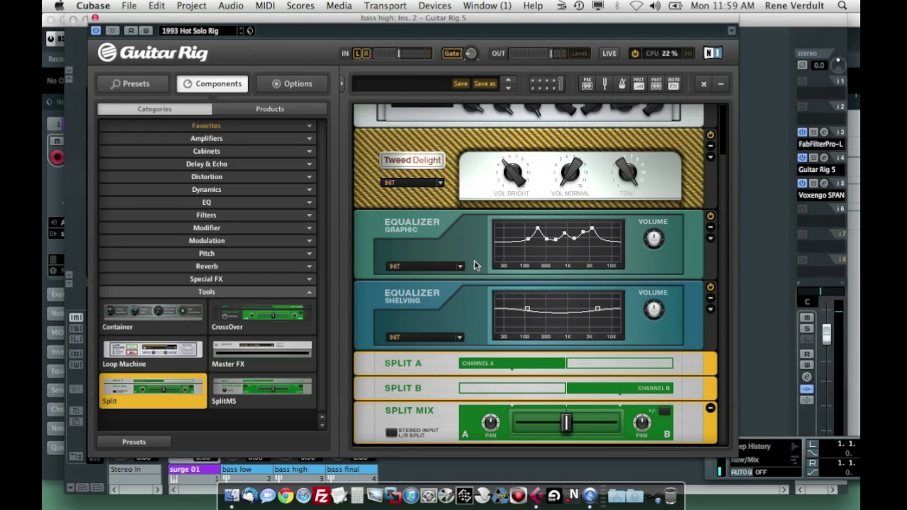
pyautogui.click(436, 366)
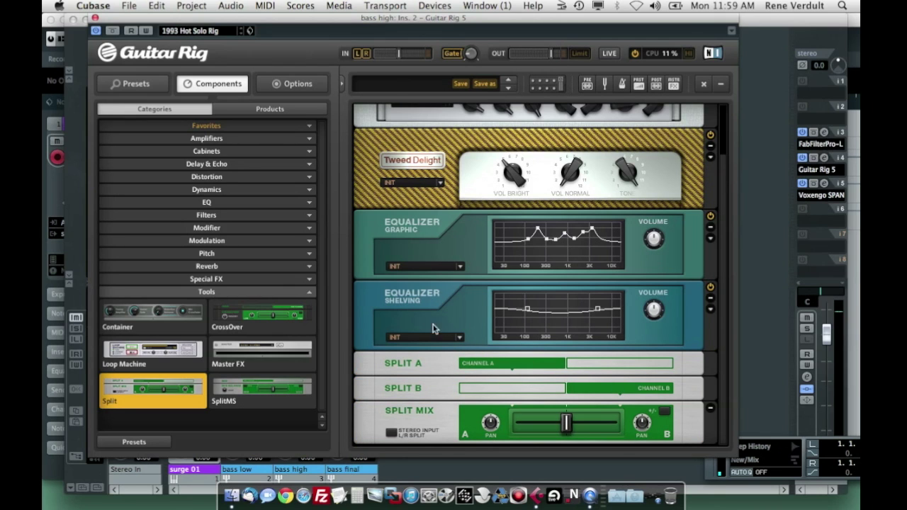
pyautogui.click(217, 292)
pyautogui.moveTo(566, 424); pyautogui.dragTo(516, 423)
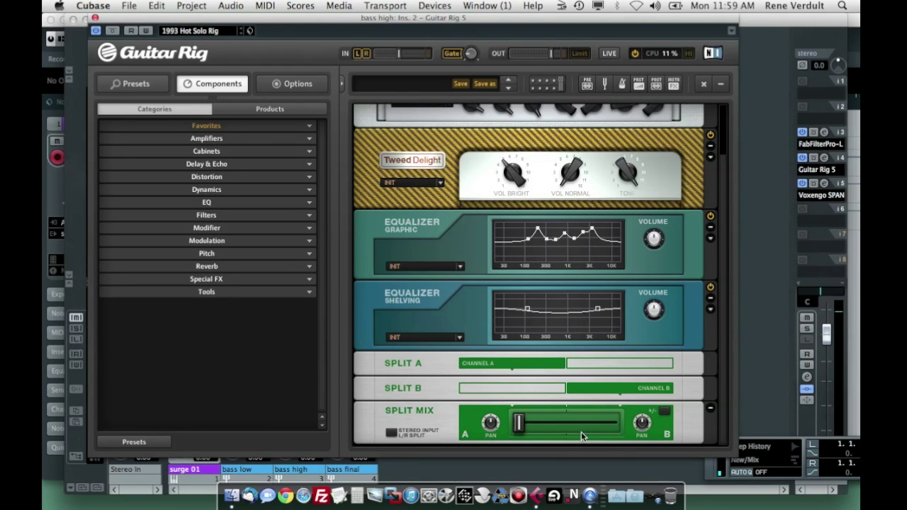
# Step: Add a Studio Reverb to the Split B chain, directly above Split Mix
pyautogui.click(243, 267)
pyautogui.moveTo(282, 373); pyautogui.dragTo(400, 403)
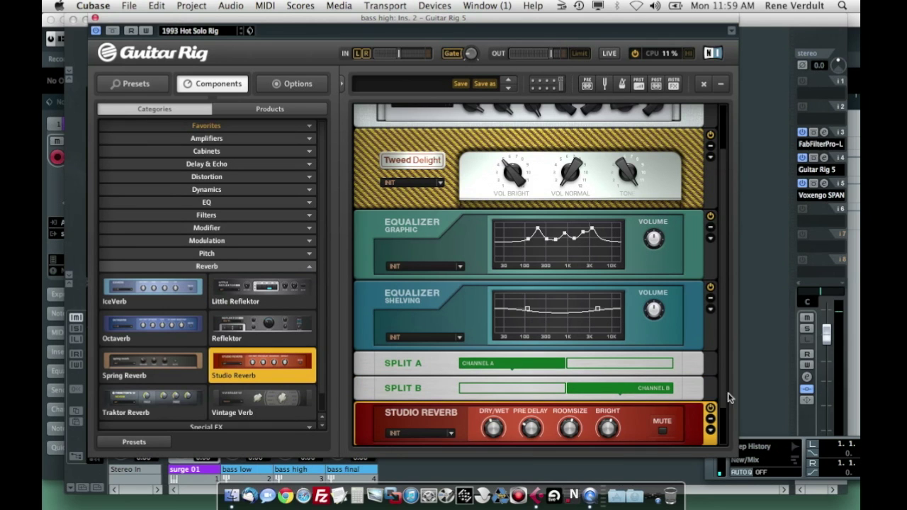
pyautogui.scroll(-2, 726, 411)
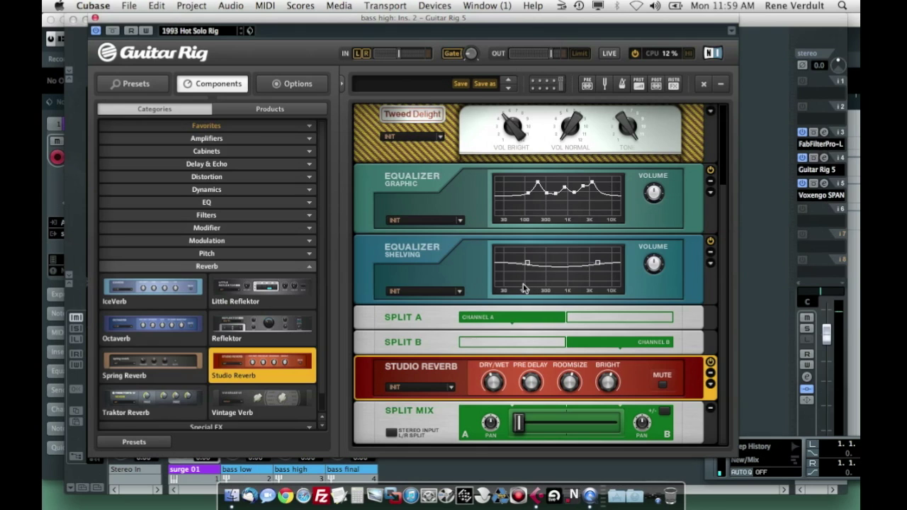
pyautogui.click(209, 266)
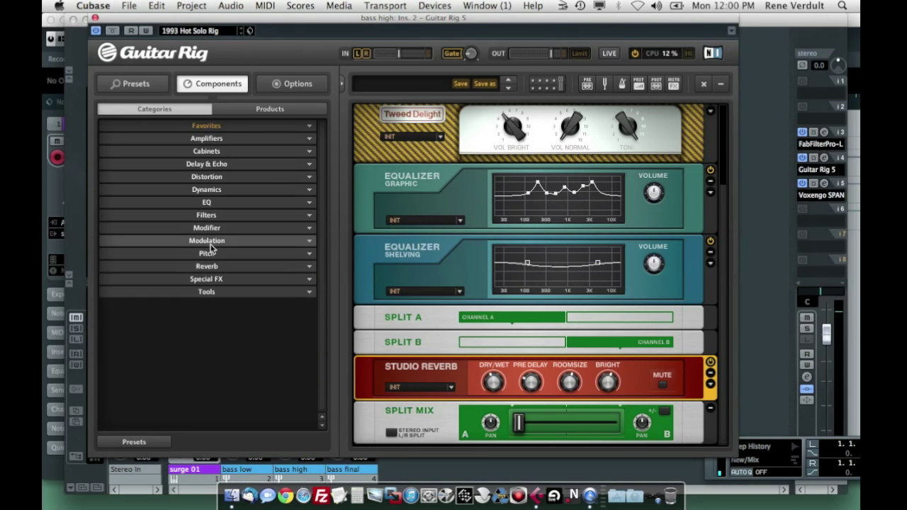
# Step: Add an EQ Graphic component above Studio Reverb in the Split B chain and strongly boost its fourth band
pyautogui.click(207, 203)
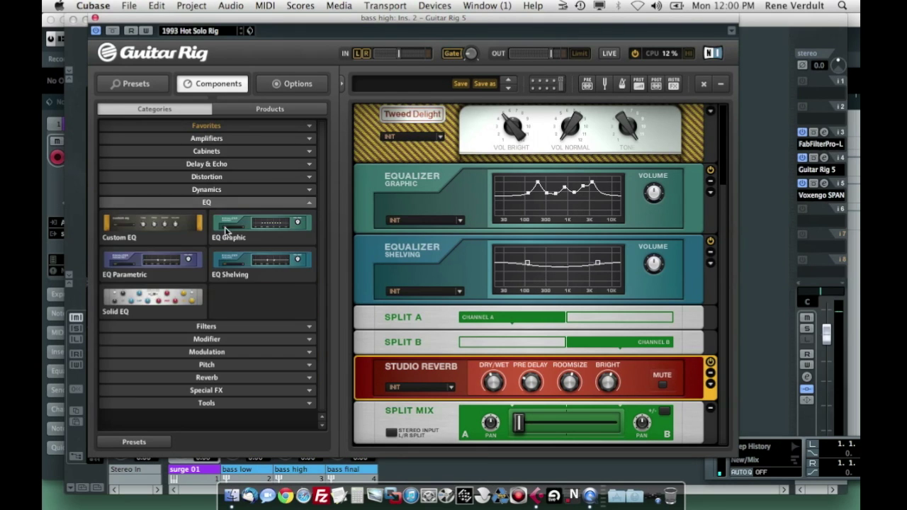
pyautogui.moveTo(274, 241); pyautogui.dragTo(457, 367)
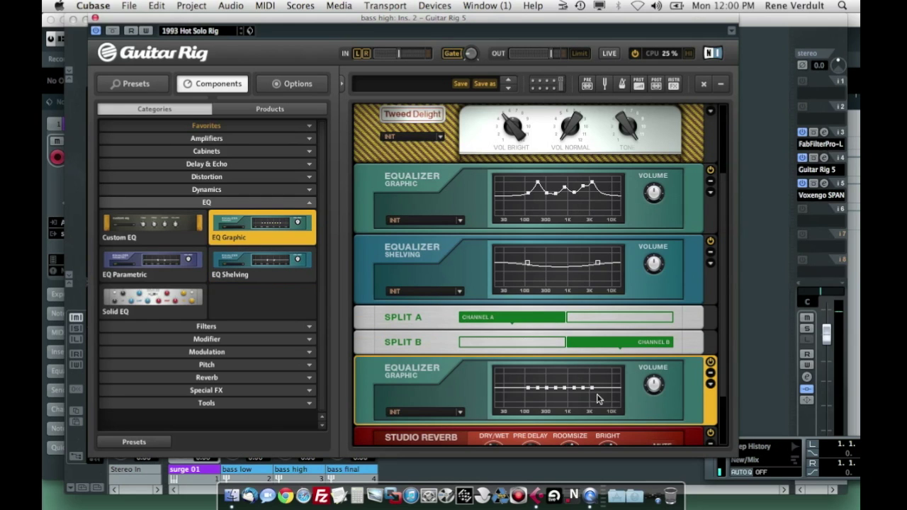
pyautogui.moveTo(557, 388); pyautogui.dragTo(560, 372)
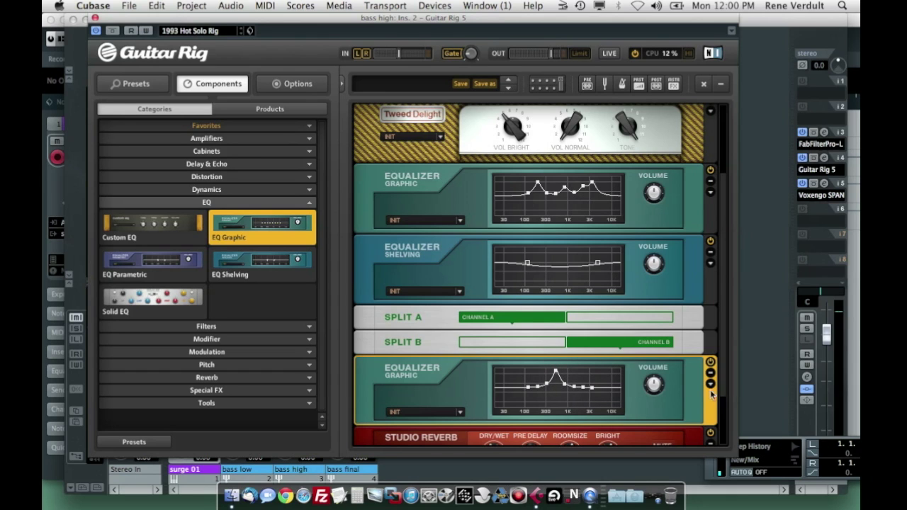
pyautogui.click(213, 203)
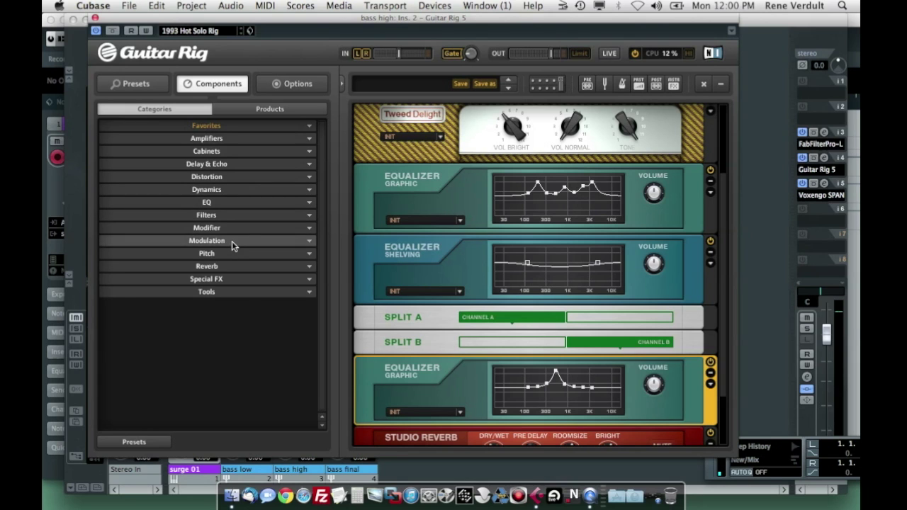
# Step: Add an Electric Lady flanger above the graphic equalizer in the Split B chain and expand its extended controls
pyautogui.click(231, 241)
pyautogui.moveTo(152, 266); pyautogui.dragTo(405, 359)
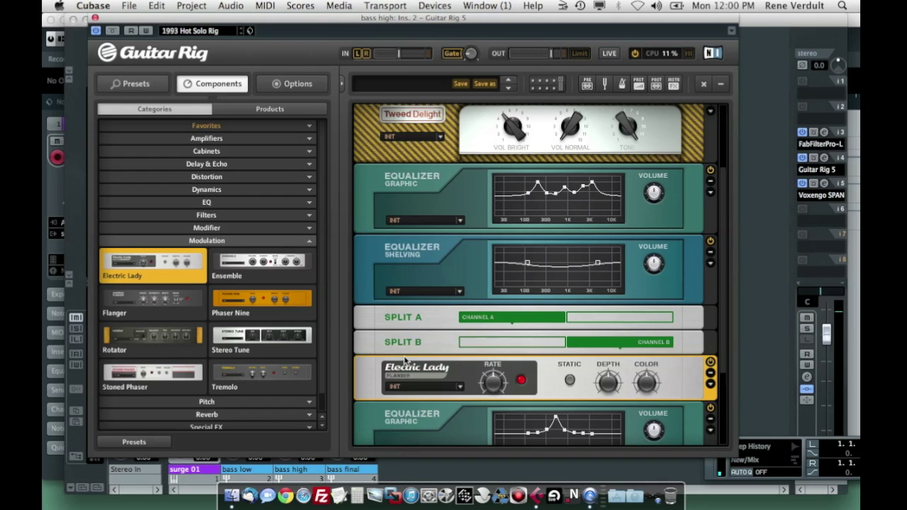
pyautogui.click(712, 385)
pyautogui.scroll(-3, 726, 376)
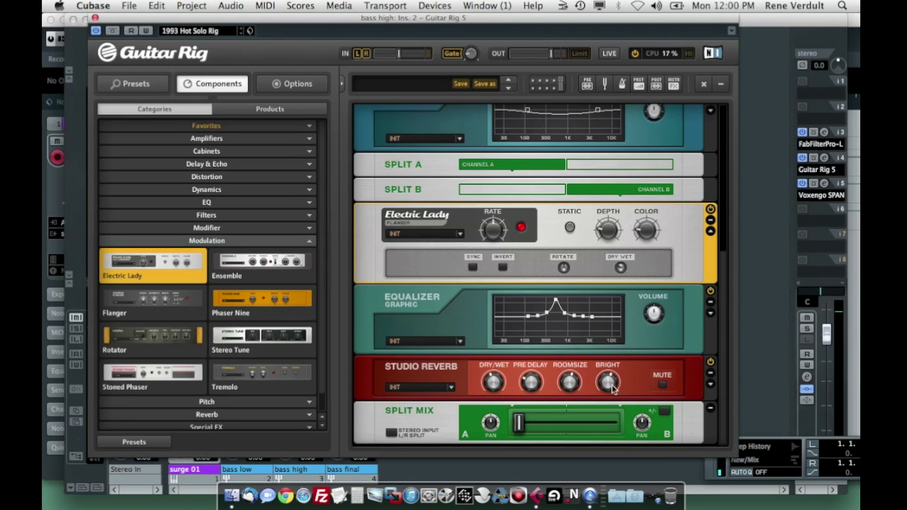
pyautogui.click(206, 241)
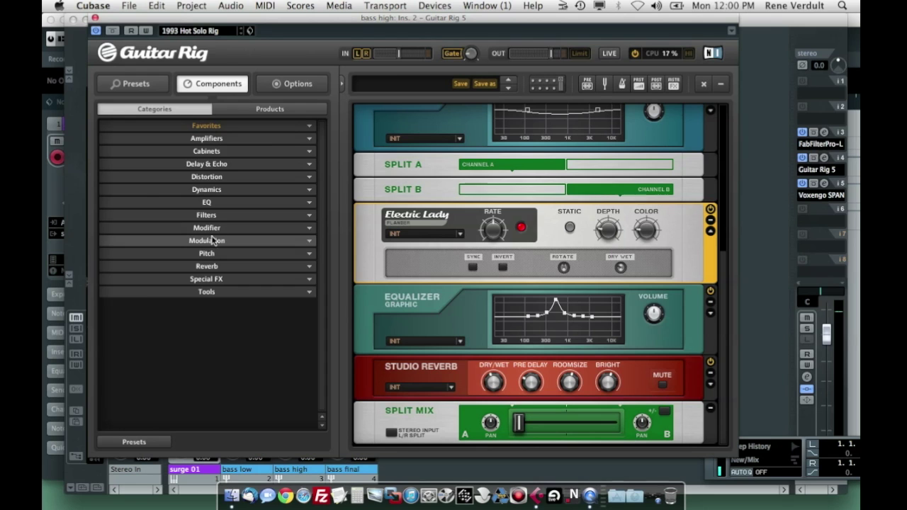
# Step: Add a Pro-Filter below Studio Reverb in the Split B chain and keep the Split Mix crossfader near side A
pyautogui.click(206, 215)
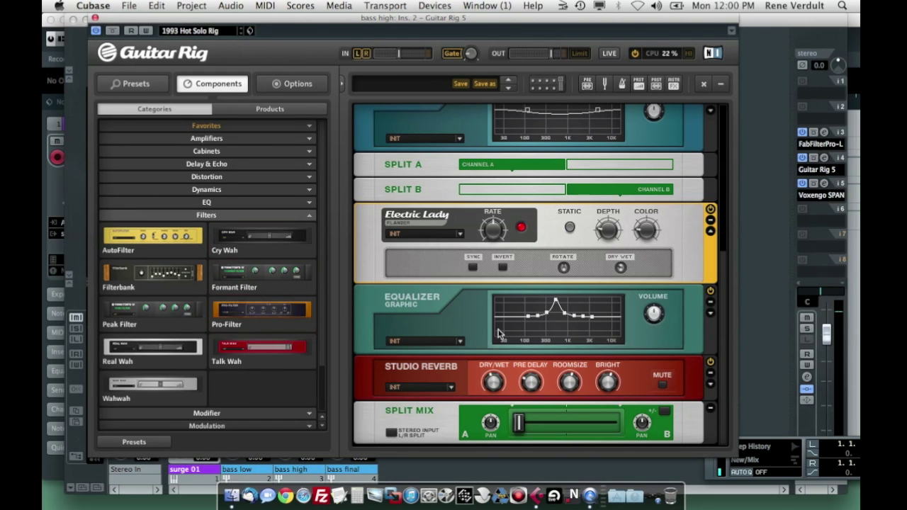
pyautogui.moveTo(290, 312); pyautogui.dragTo(444, 397)
pyautogui.scroll(-2, 720, 397)
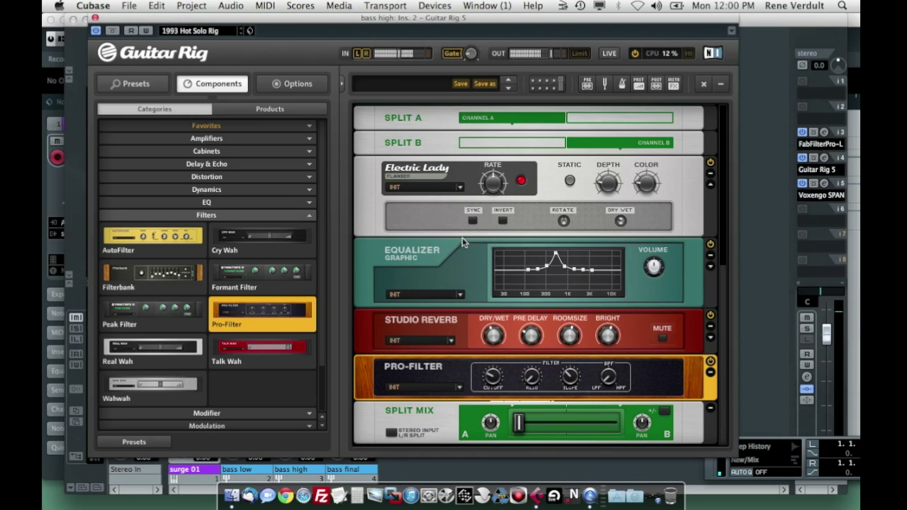
pyautogui.moveTo(523, 425)
pyautogui.mouseDown()
pyautogui.moveTo(534, 425)
pyautogui.moveTo(515, 426)
pyautogui.moveTo(630, 425)
pyautogui.moveTo(516, 425)
pyautogui.mouseUp()
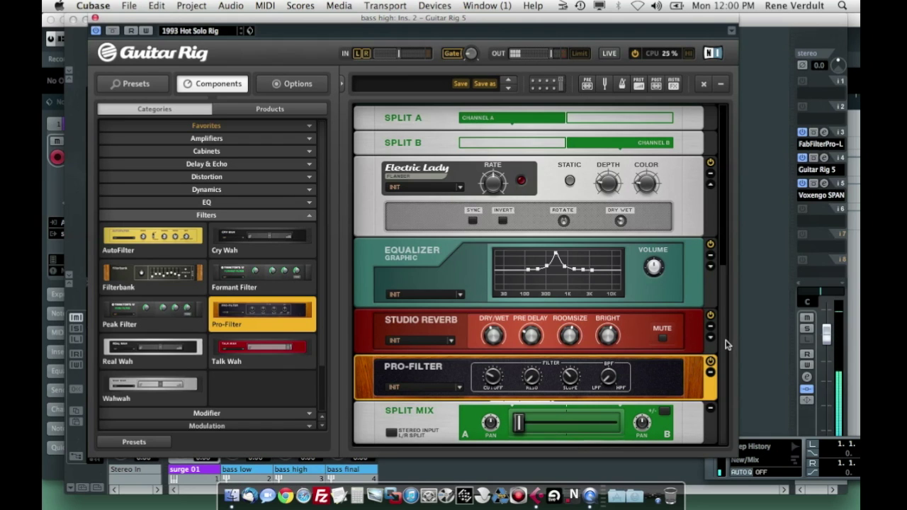
pyautogui.moveTo(522, 425)
pyautogui.mouseDown()
pyautogui.moveTo(635, 424)
pyautogui.moveTo(518, 425)
pyautogui.mouseUp()
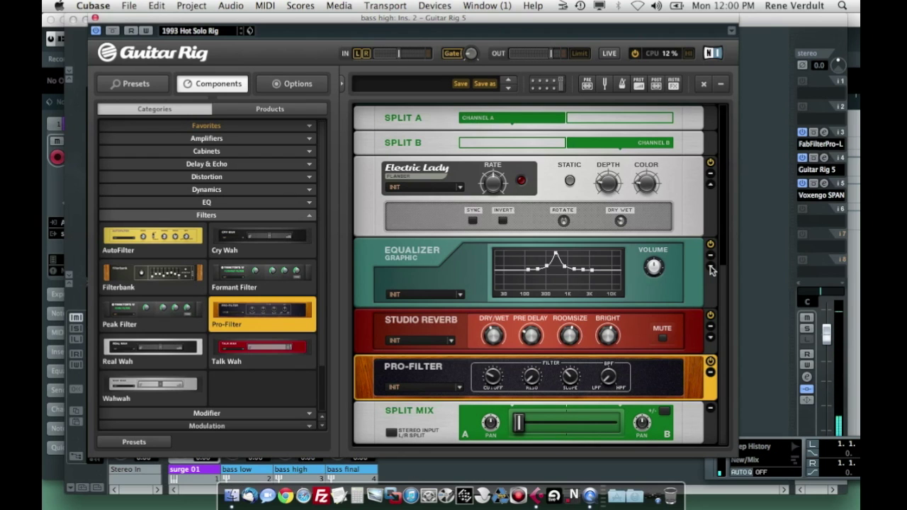
pyautogui.scroll(5, 728, 298)
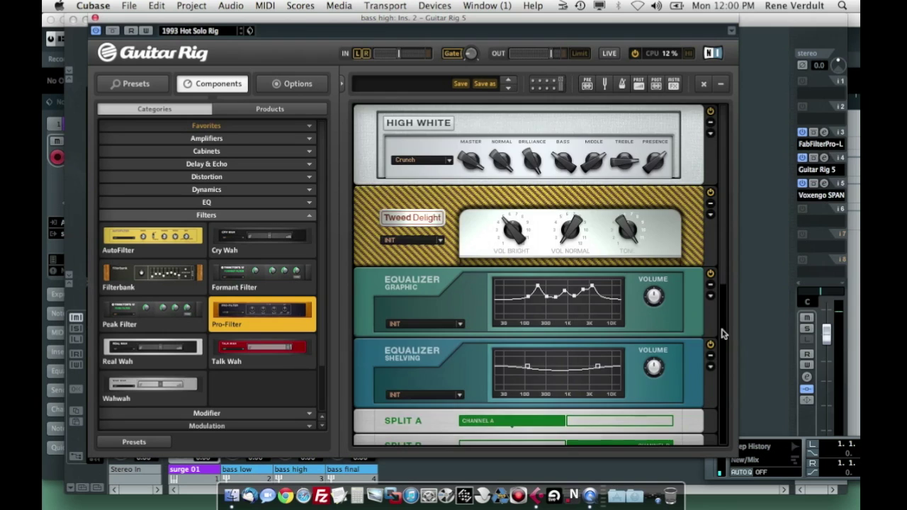
pyautogui.scroll(-5, 722, 333)
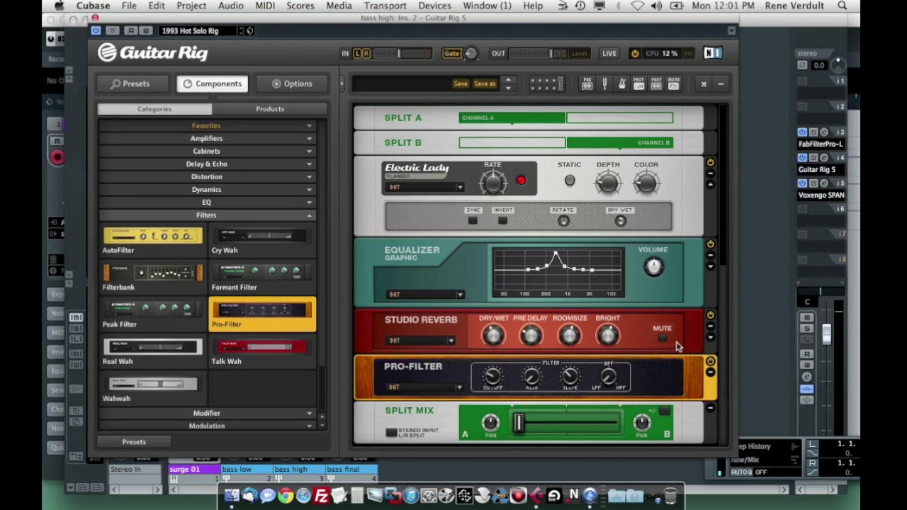
# Step: Add an LFO modifier at the end of the rack, below Split Mix
pyautogui.click(266, 215)
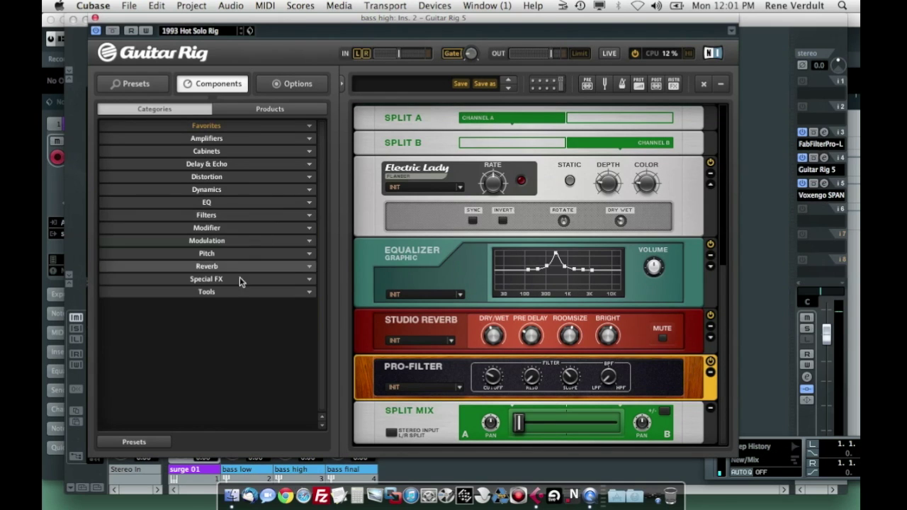
pyautogui.click(206, 227)
pyautogui.moveTo(283, 291); pyautogui.dragTo(383, 435)
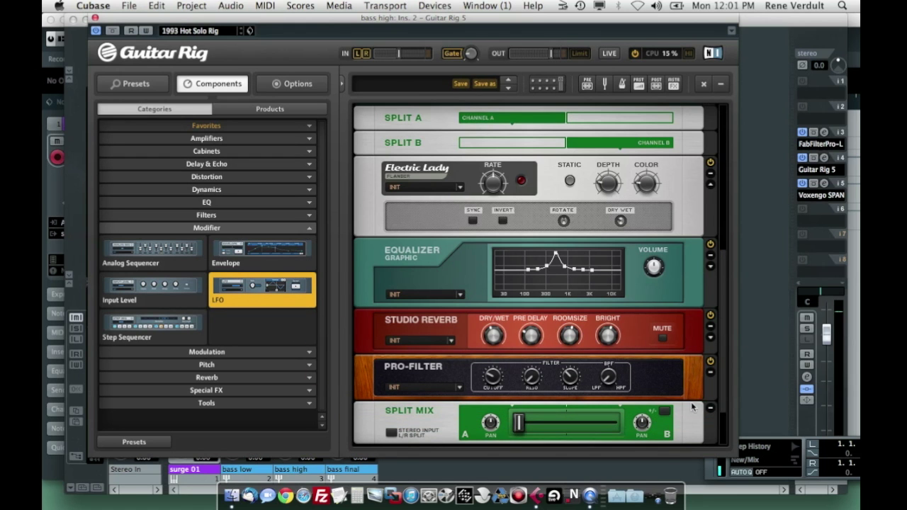
pyautogui.click(726, 404)
pyautogui.click(725, 425)
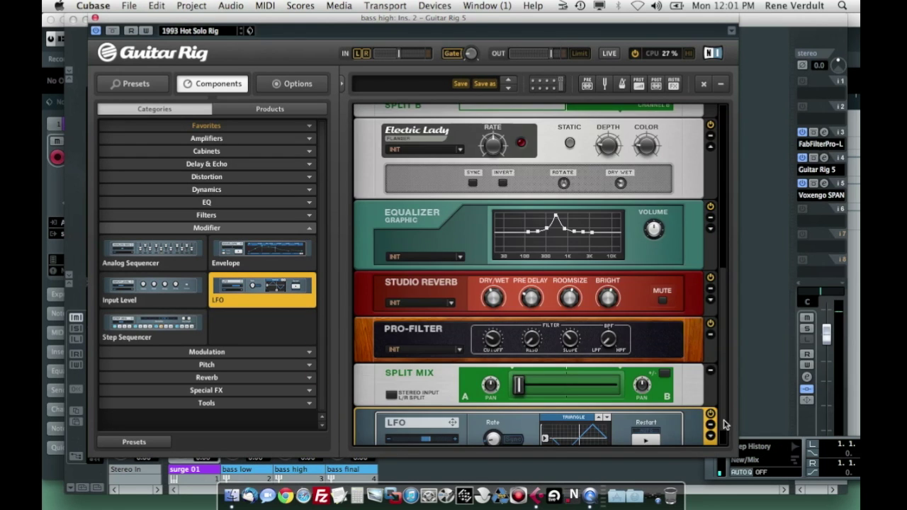
pyautogui.click(726, 440)
pyautogui.click(722, 441)
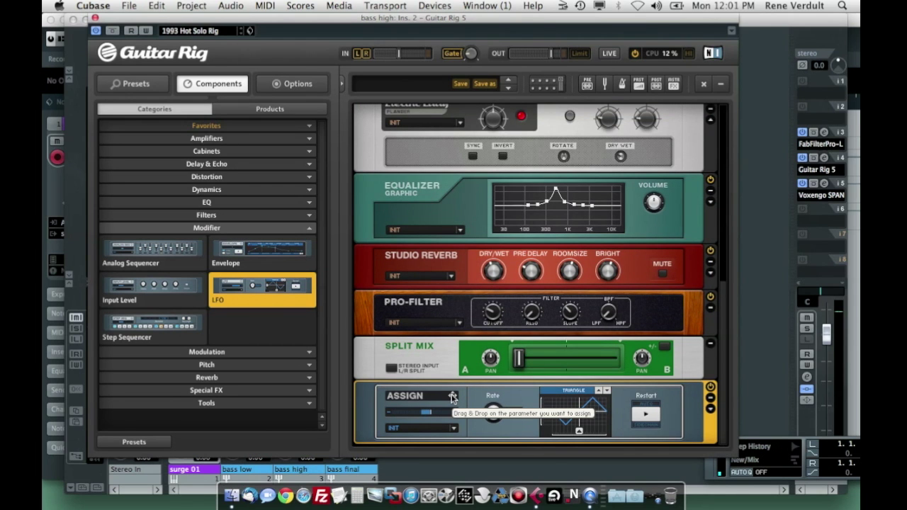
# Step: Assign the LFO to the Split Mix crossfader, lower its waveform baseline, choose the Sine shape and shift its horizontal handle slightly toward the start
pyautogui.moveTo(452, 396)
pyautogui.mouseDown()
pyautogui.moveTo(505, 360)
pyautogui.moveTo(522, 363)
pyautogui.mouseUp()
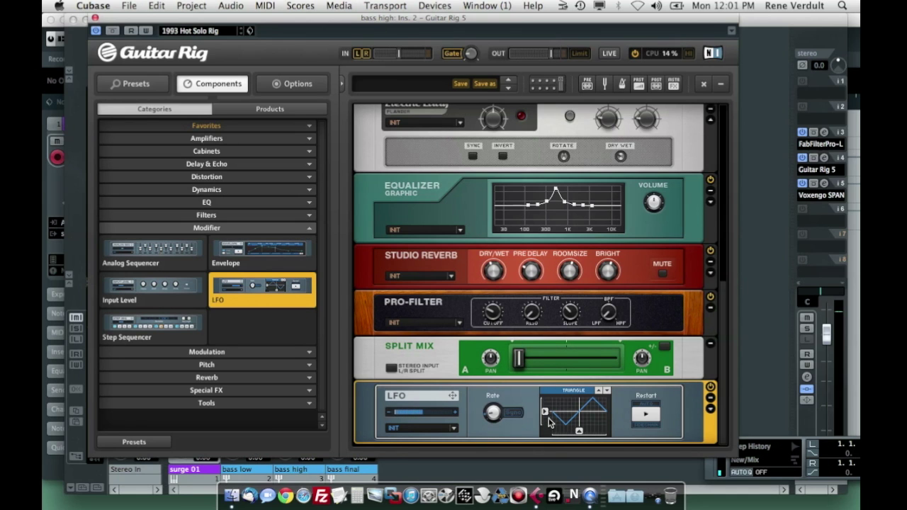
pyautogui.moveTo(545, 414); pyautogui.dragTo(543, 453)
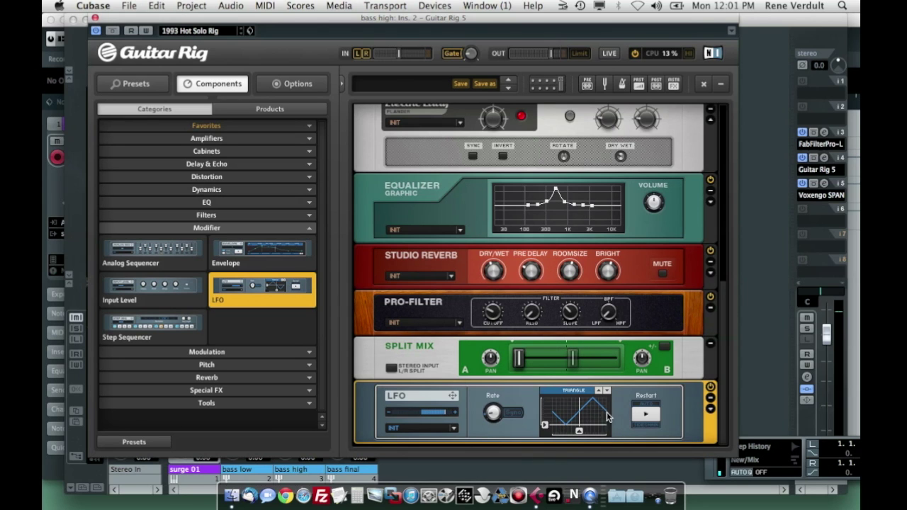
pyautogui.click(607, 391)
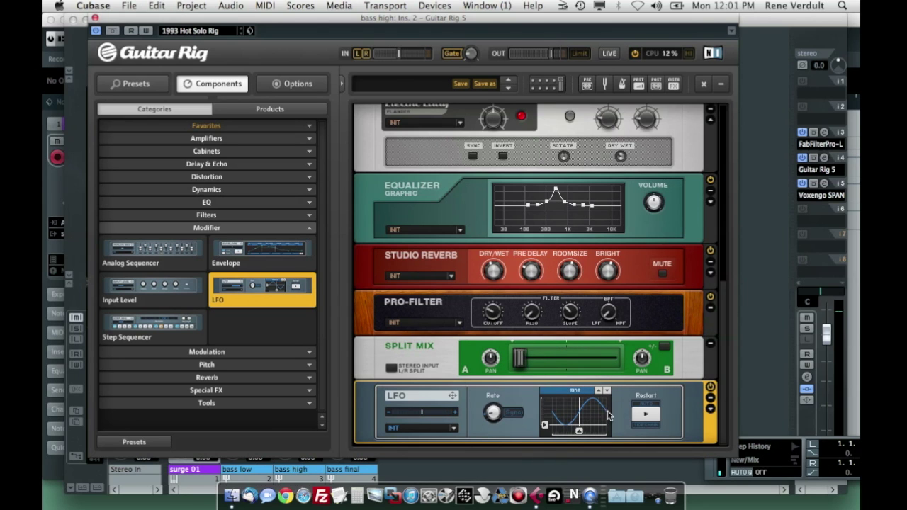
pyautogui.moveTo(579, 431); pyautogui.dragTo(566, 435)
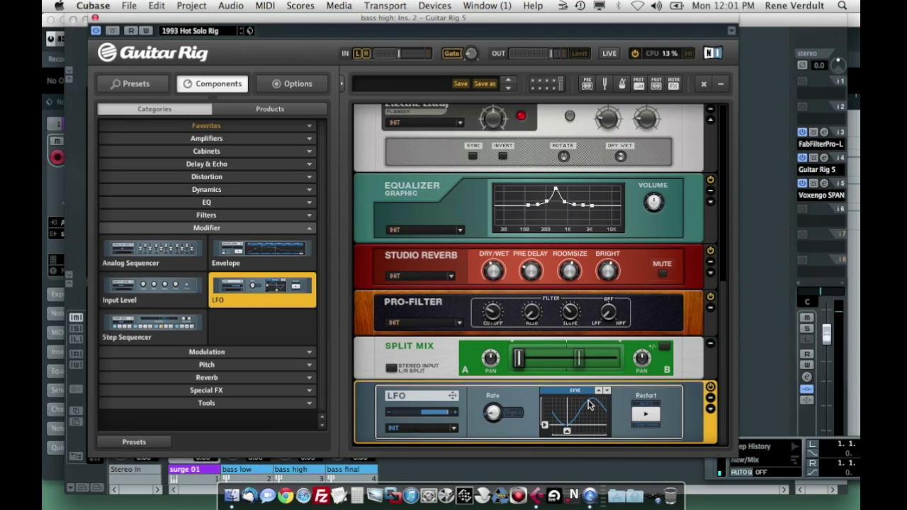
# Step: Turn on the LFO's automatic restart and tempo sync, and adjust its rate
pyautogui.click(646, 416)
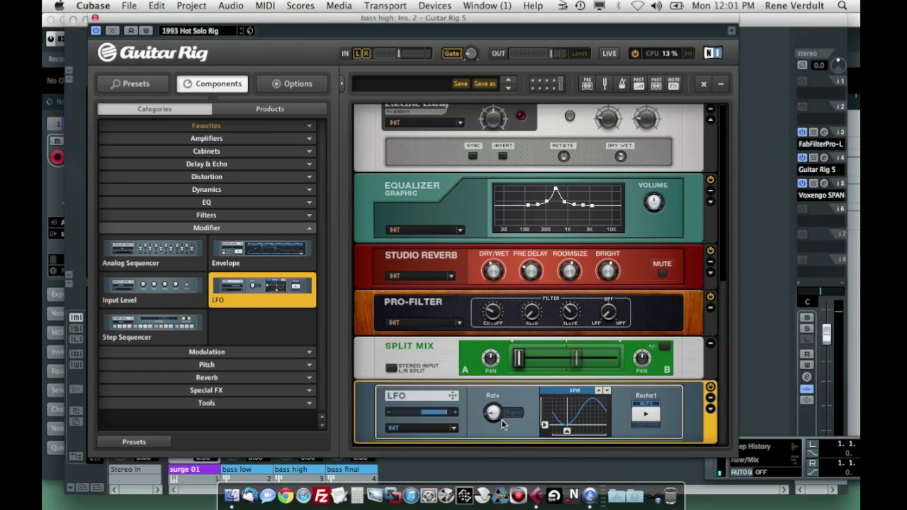
pyautogui.moveTo(497, 415)
pyautogui.scroll(-2, 498, 414)
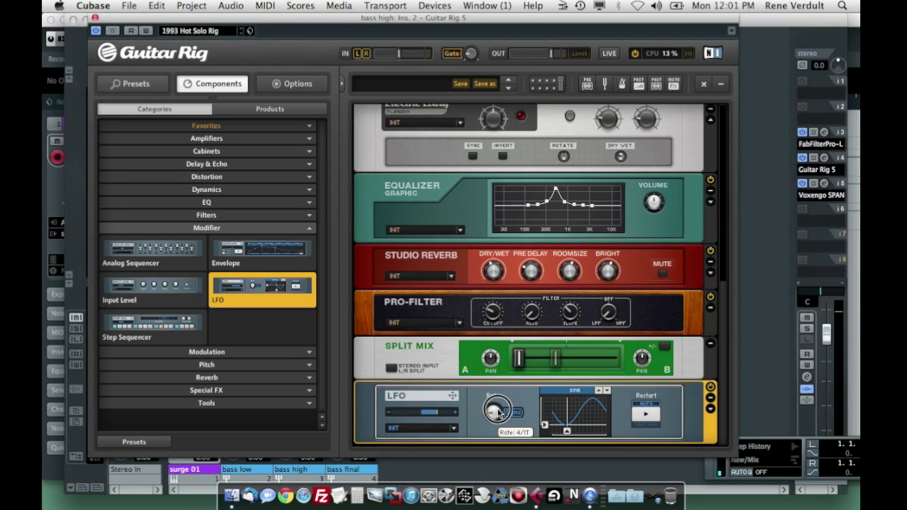
pyautogui.scroll(2, 499, 414)
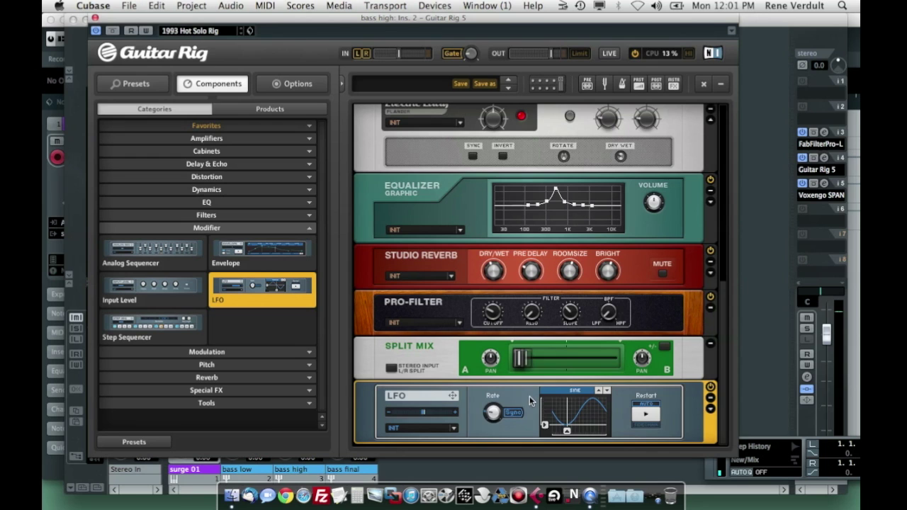
pyautogui.click(512, 411)
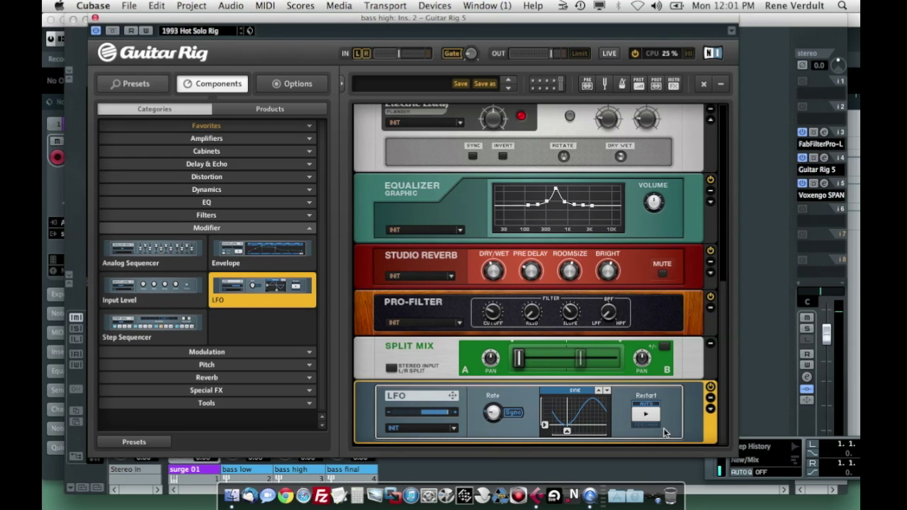
# Step: Assign the LFO to the Pro-Filter's cutoff and to the Max Freq control in the Split B graphic equalizer's expanded settings
pyautogui.moveTo(452, 396); pyautogui.dragTo(492, 314)
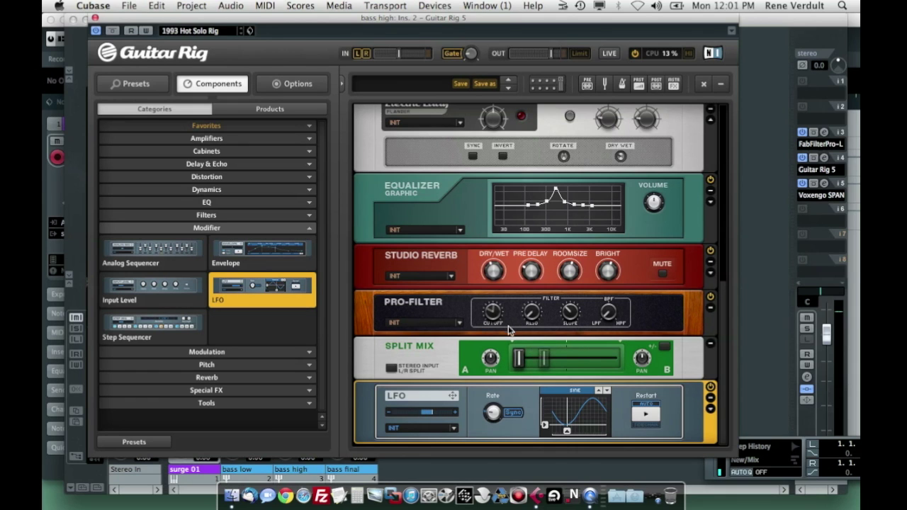
pyautogui.click(709, 202)
pyautogui.moveTo(454, 432); pyautogui.dragTo(620, 259)
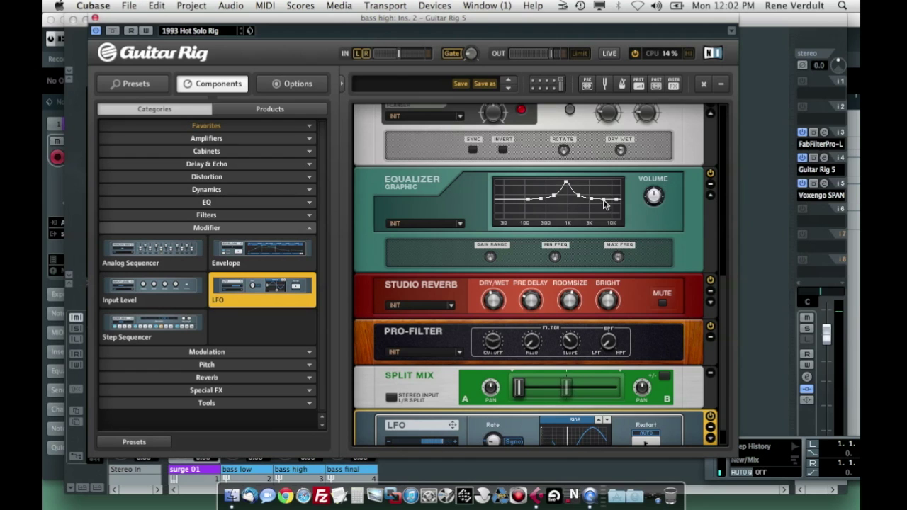
# Step: Collapse the graphic equalizer's expanded settings and close the Guitar Rig window
pyautogui.click(709, 195)
pyautogui.moveTo(724, 296); pyautogui.dragTo(733, 344)
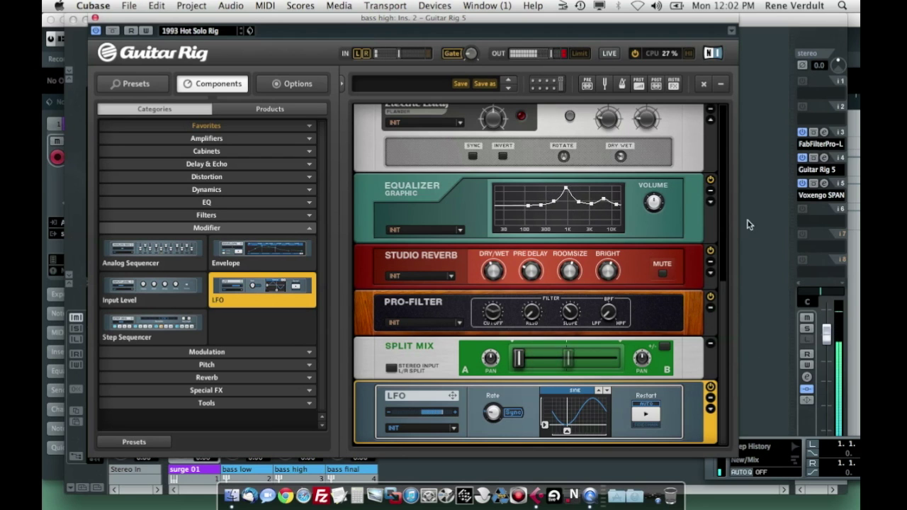
pyautogui.click(96, 20)
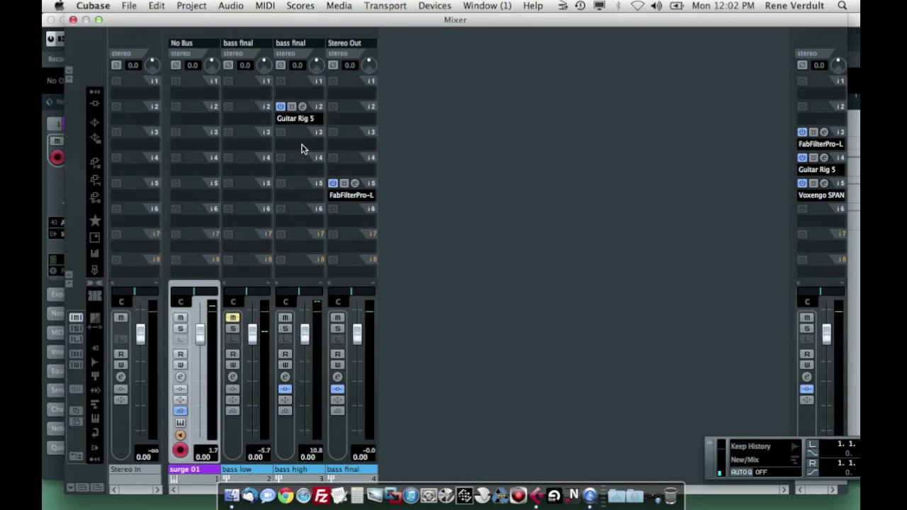
# Step: Insert Native Instruments Driver in the third insert slot of the bass high channel
pyautogui.click(301, 149)
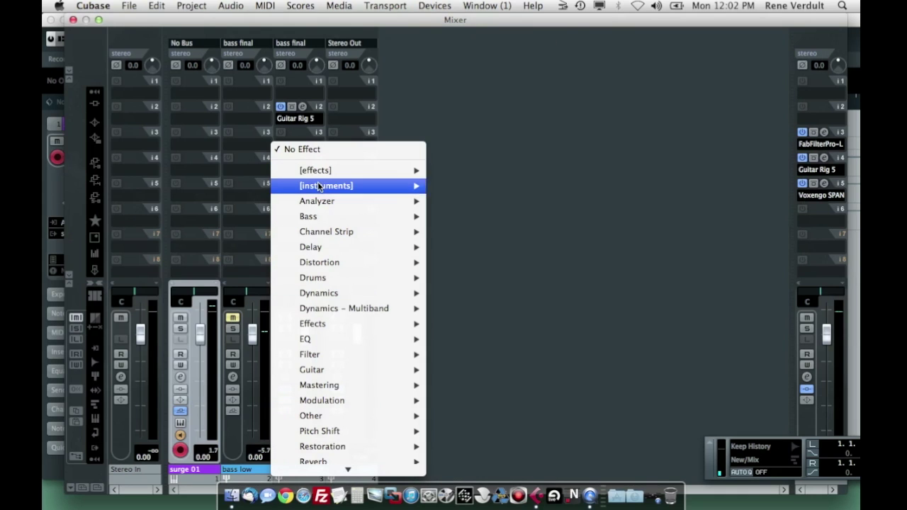
pyautogui.moveTo(319, 186)
pyautogui.moveTo(457, 232)
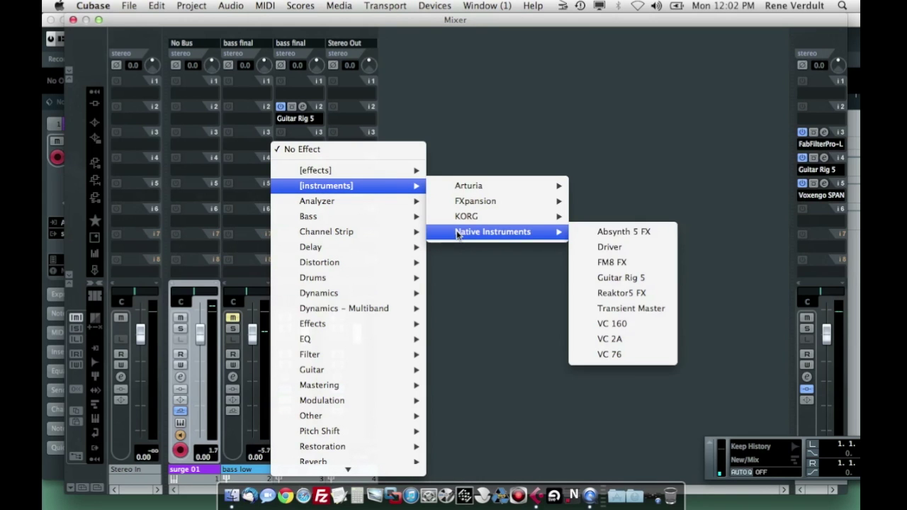
pyautogui.click(652, 247)
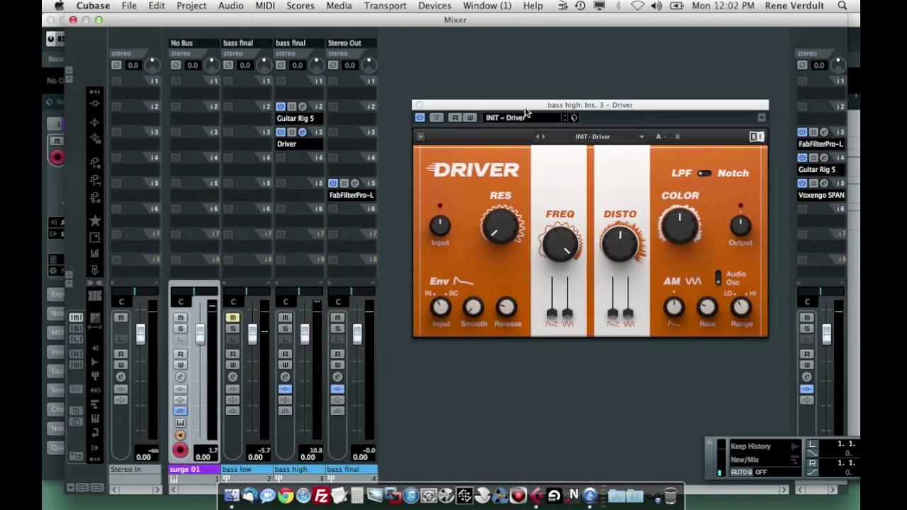
# Step: In Driver, raise the resonance slightly, lower the filter frequency and increase the distortion
pyautogui.moveTo(454, 209); pyautogui.dragTo(453, 213)
pyautogui.moveTo(510, 241); pyautogui.dragTo(518, 284)
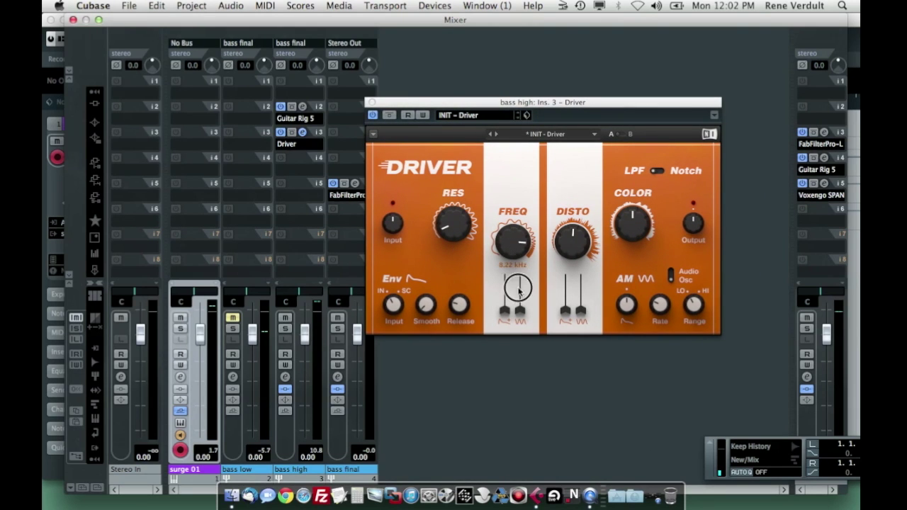
pyautogui.moveTo(581, 257); pyautogui.dragTo(582, 265)
# Step: Raise the envelope amounts on Driver's distortion and frequency, increase Color slightly and close the plug-in
pyautogui.moveTo(569, 318); pyautogui.dragTo(567, 277)
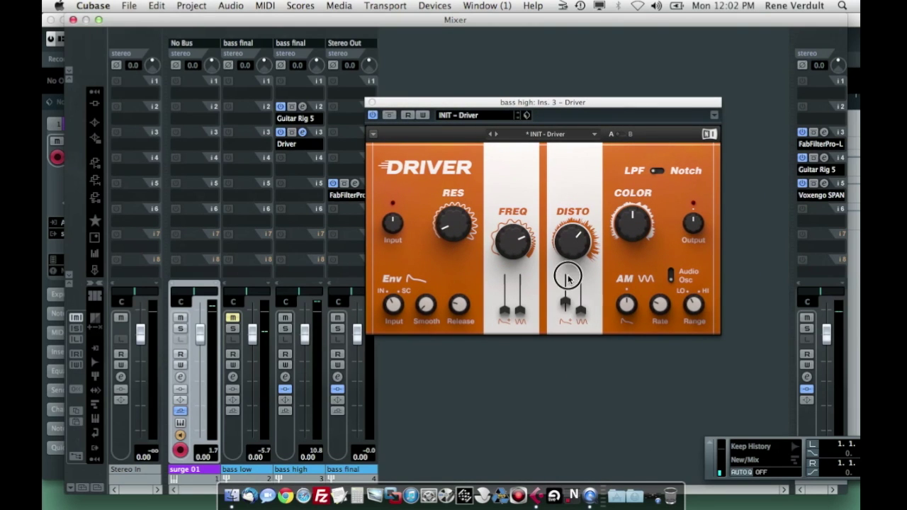
pyautogui.moveTo(501, 292); pyautogui.dragTo(503, 288)
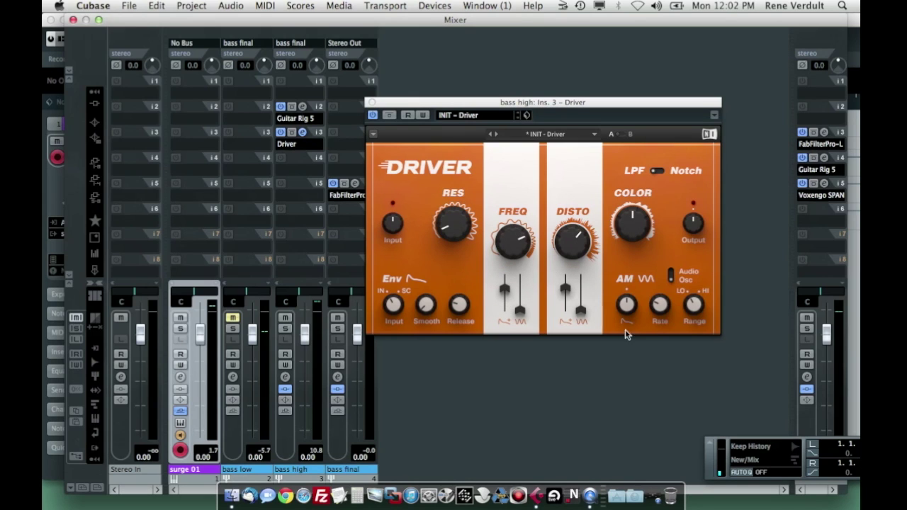
pyautogui.moveTo(626, 306); pyautogui.dragTo(663, 290)
pyautogui.moveTo(632, 211); pyautogui.dragTo(636, 202)
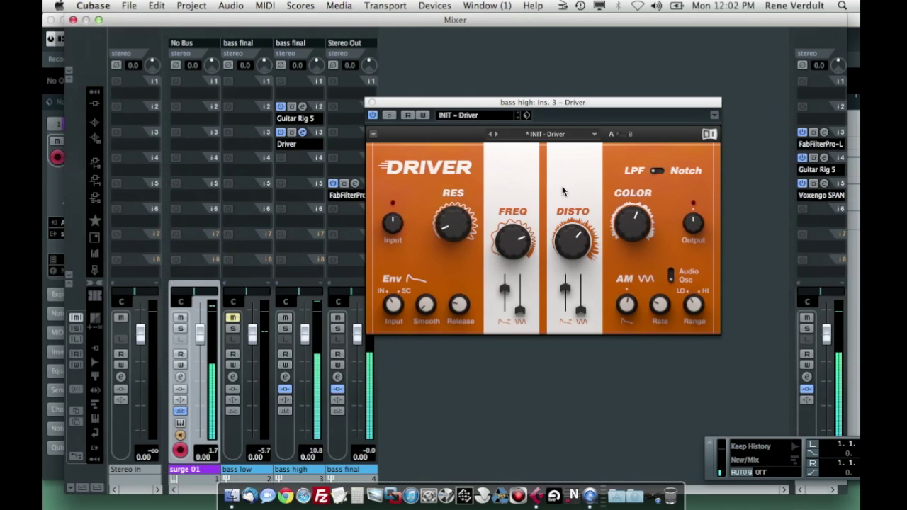
pyautogui.click(371, 102)
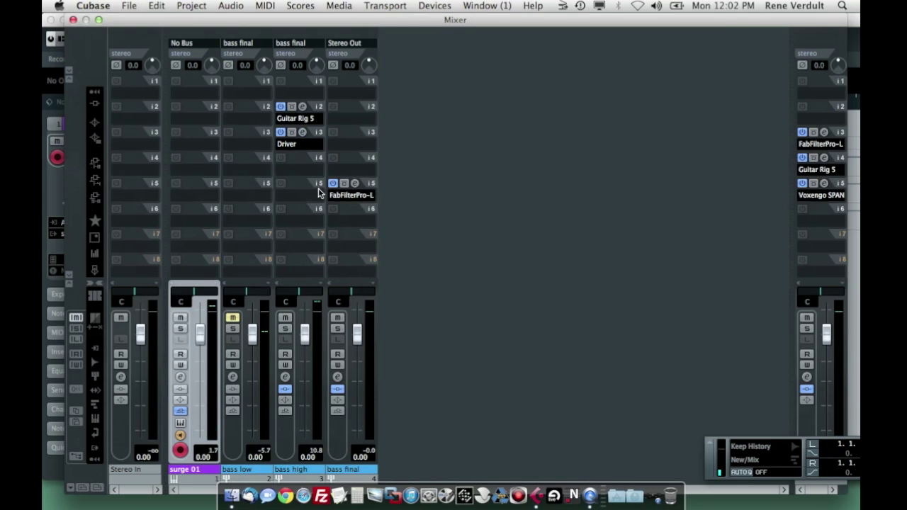
# Step: Insert the REQ 4 Stereo equalizer in the fourth insert slot of the bass high channel
pyautogui.click(296, 172)
pyautogui.moveTo(344, 365)
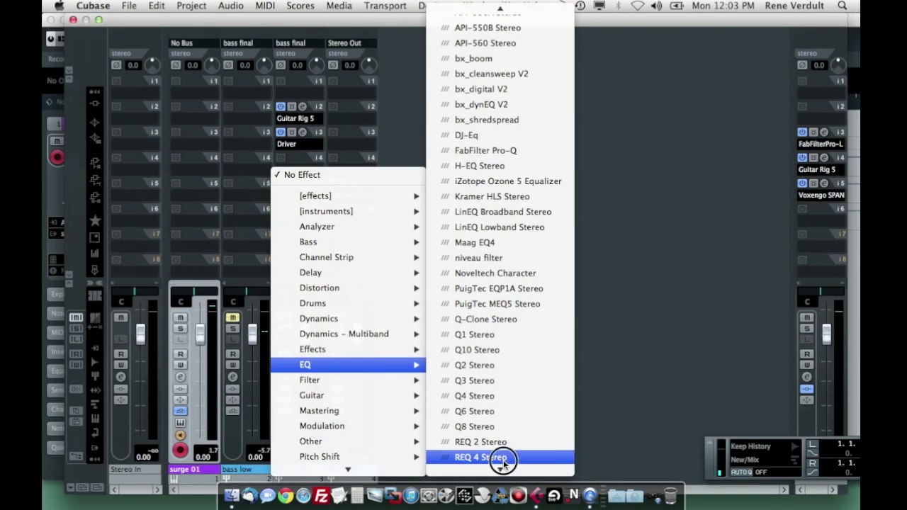
pyautogui.click(562, 296)
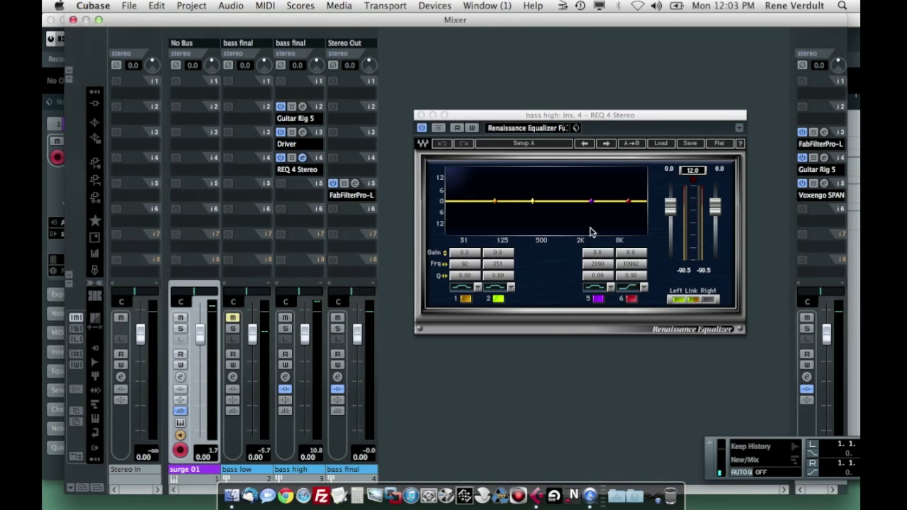
# Step: Cut band 2 by about 4.4 dB at 252 Hz and boost the band 6 high shelf at 3642 Hz, then close the equalizer
pyautogui.moveTo(612, 199); pyautogui.dragTo(600, 198)
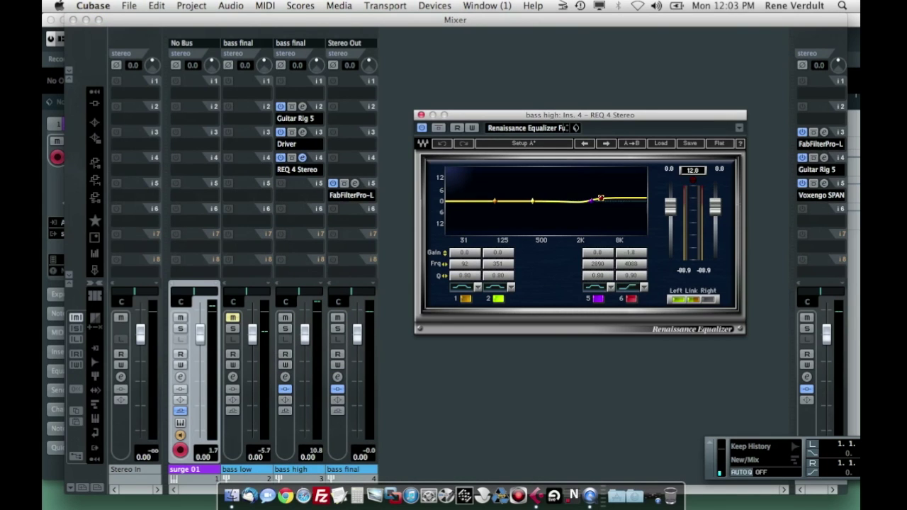
pyautogui.moveTo(528, 201); pyautogui.dragTo(522, 209)
pyautogui.moveTo(599, 198); pyautogui.dragTo(598, 197)
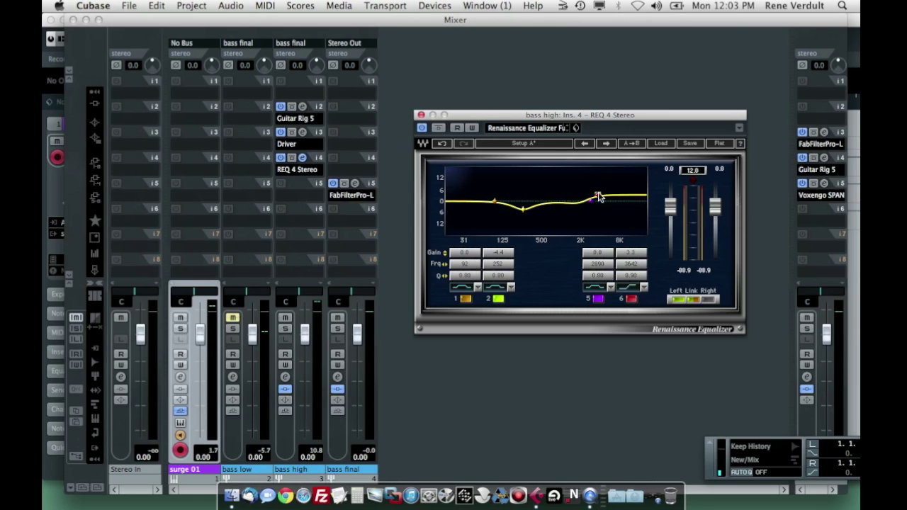
pyautogui.click(421, 115)
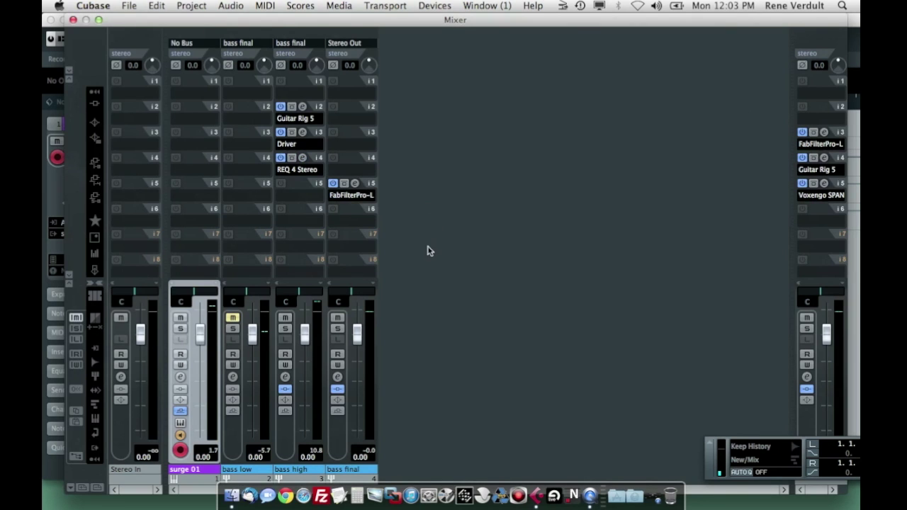
# Step: Insert FabFilter Pro-Q in bass high's fifth insert slot and move its low cut to about 283.53 Hz
pyautogui.click(291, 194)
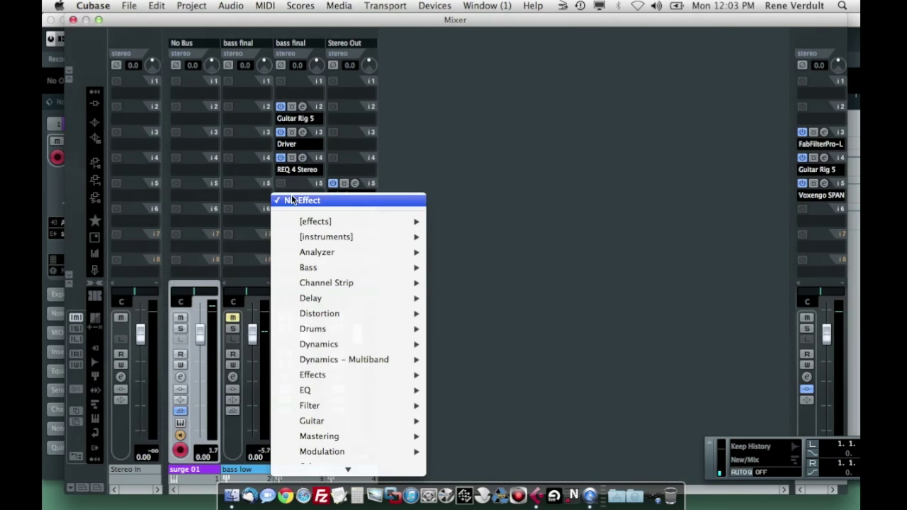
pyautogui.moveTo(351, 362)
pyautogui.moveTo(347, 390)
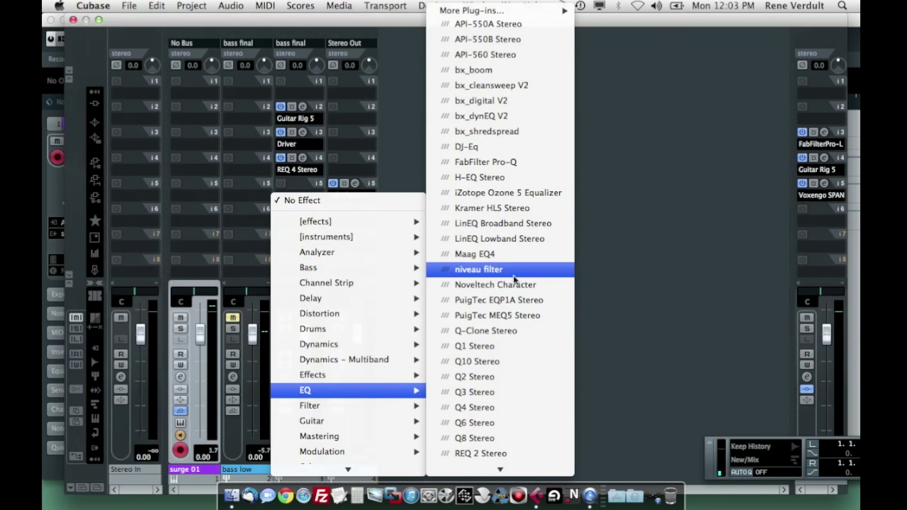
pyautogui.click(489, 162)
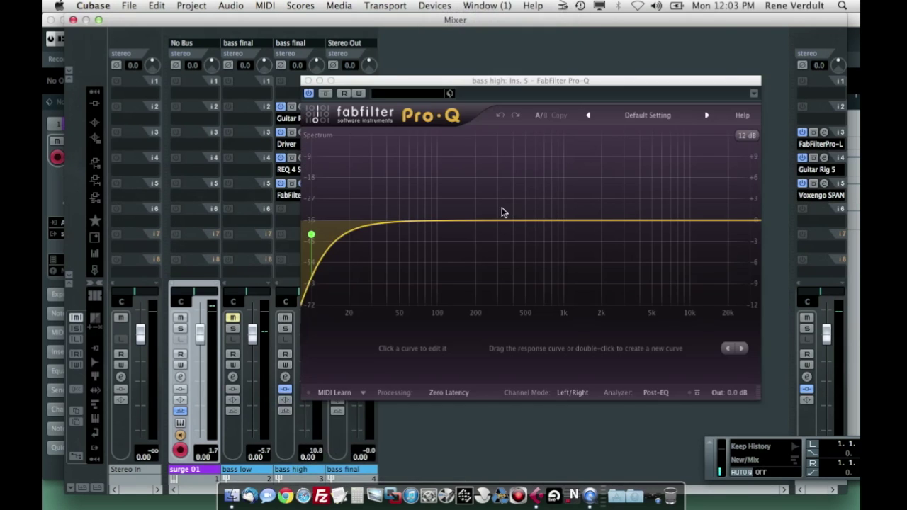
pyautogui.moveTo(310, 237); pyautogui.dragTo(496, 243)
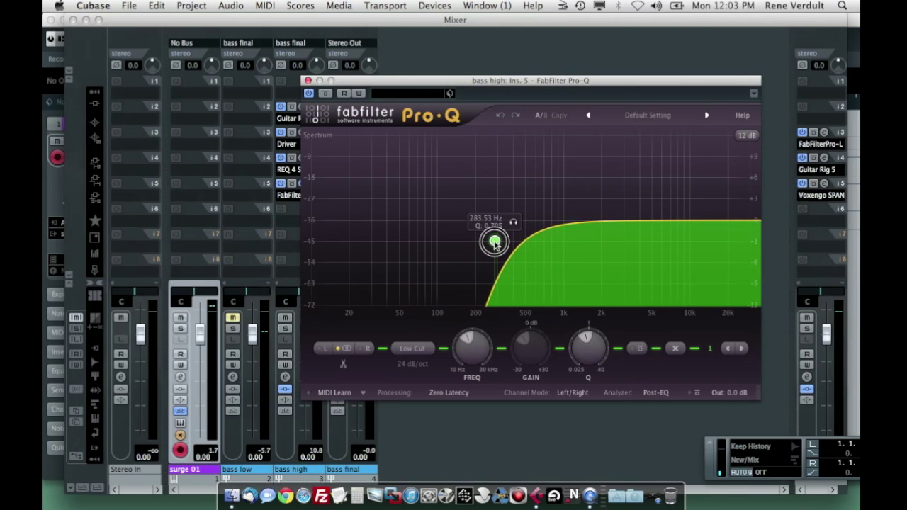
pyautogui.moveTo(494, 242); pyautogui.dragTo(495, 242)
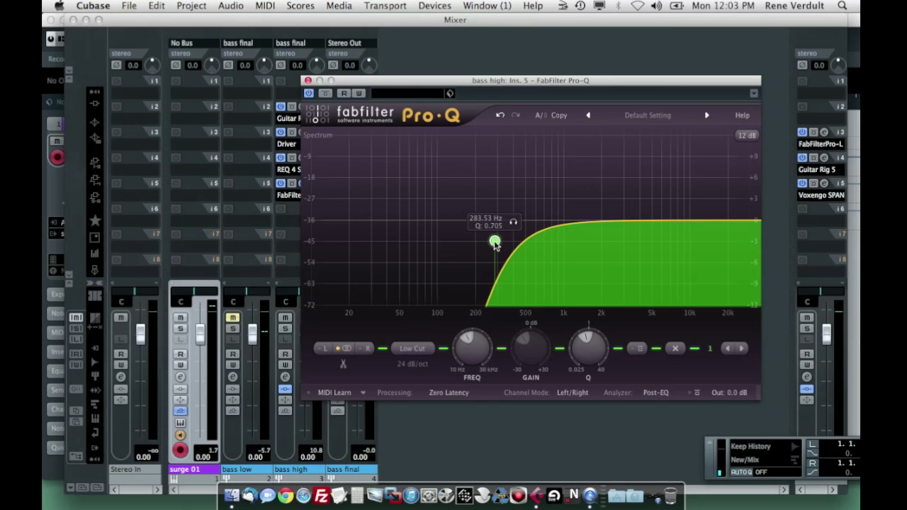
pyautogui.click(308, 82)
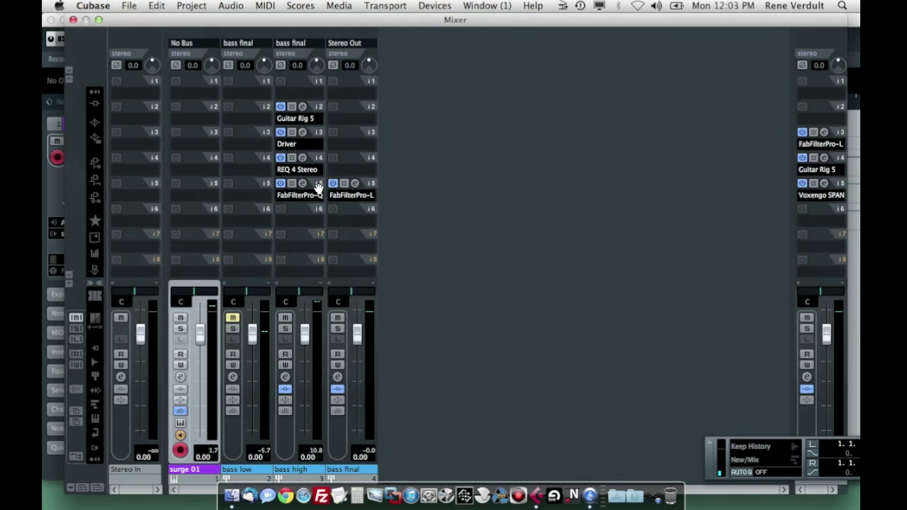
# Step: Copy the Pro-Q to bass low's fifth insert slot, change its band to High Cut and raise the frequency slightly
pyautogui.moveTo(317, 187); pyautogui.dragTo(258, 188)
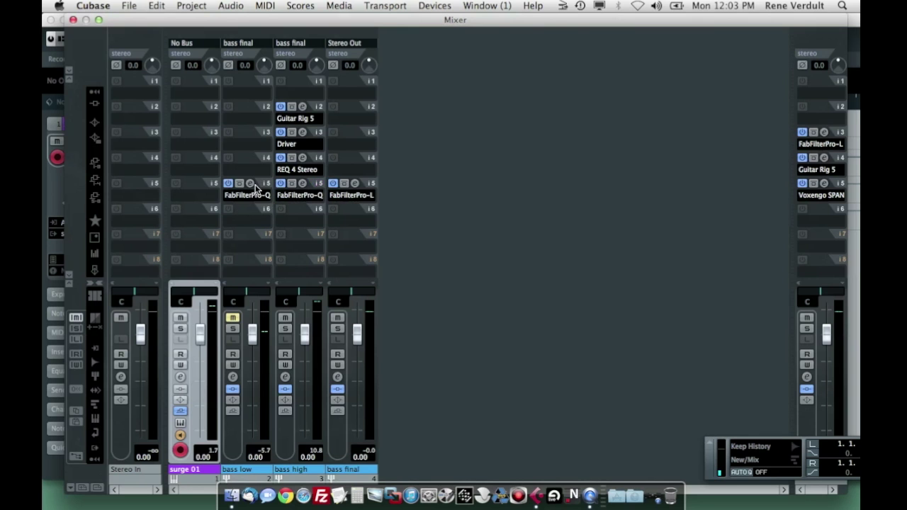
pyautogui.click(254, 184)
pyautogui.rightClick(304, 206)
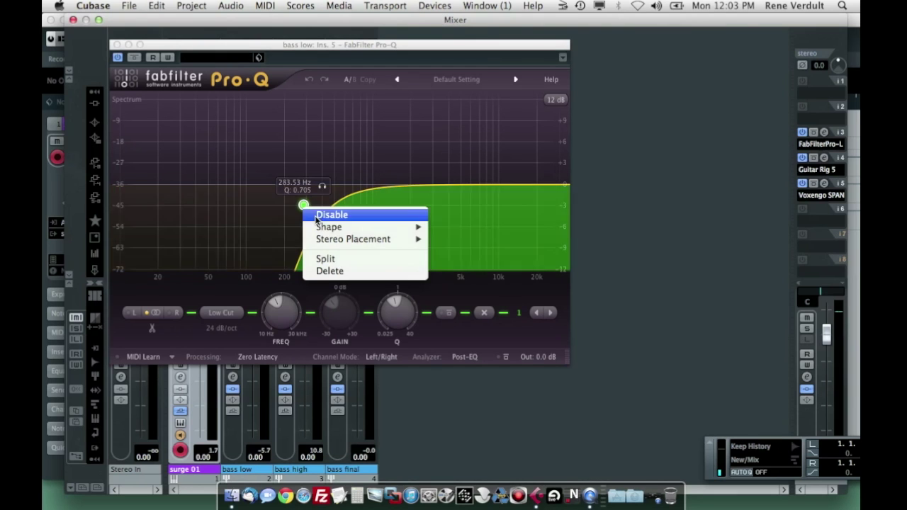
pyautogui.moveTo(338, 228)
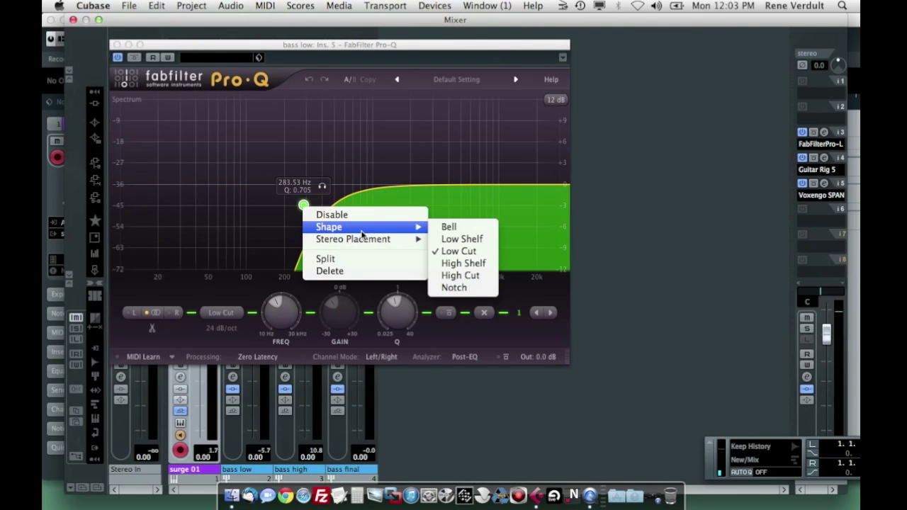
pyautogui.click(460, 275)
pyautogui.moveTo(304, 206); pyautogui.dragTo(319, 206)
pyautogui.click(117, 44)
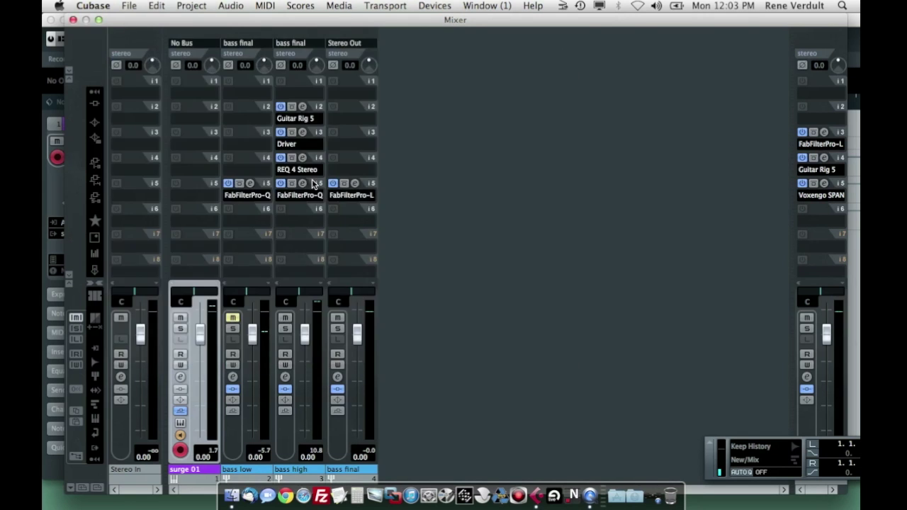
# Step: Lower the low cut frequency in bass high's Pro-Q to about 224.58 Hz
pyautogui.click(303, 184)
pyautogui.moveTo(494, 243); pyautogui.dragTo(481, 240)
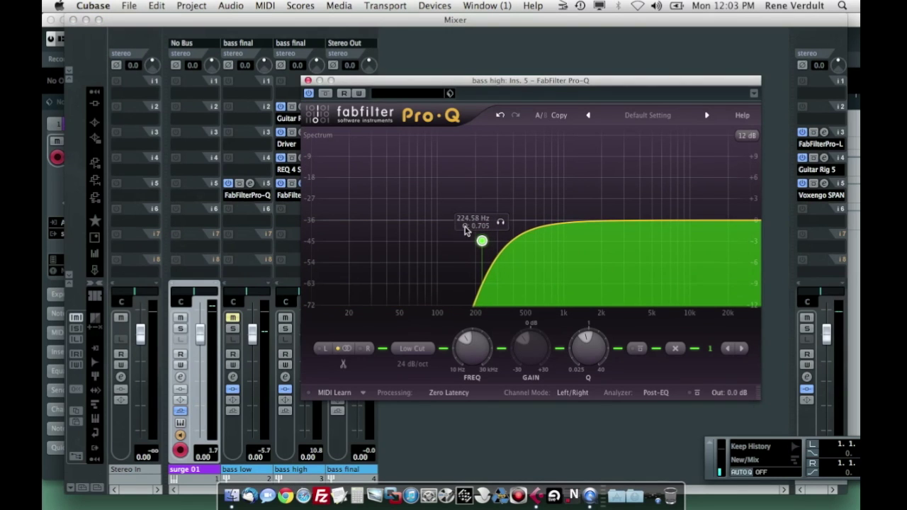
pyautogui.click(308, 80)
# Step: Unmute bass low, mute bass high, and insert iZotope Trash in bass low's second slot without loading a preset
pyautogui.click(233, 318)
pyautogui.click(284, 319)
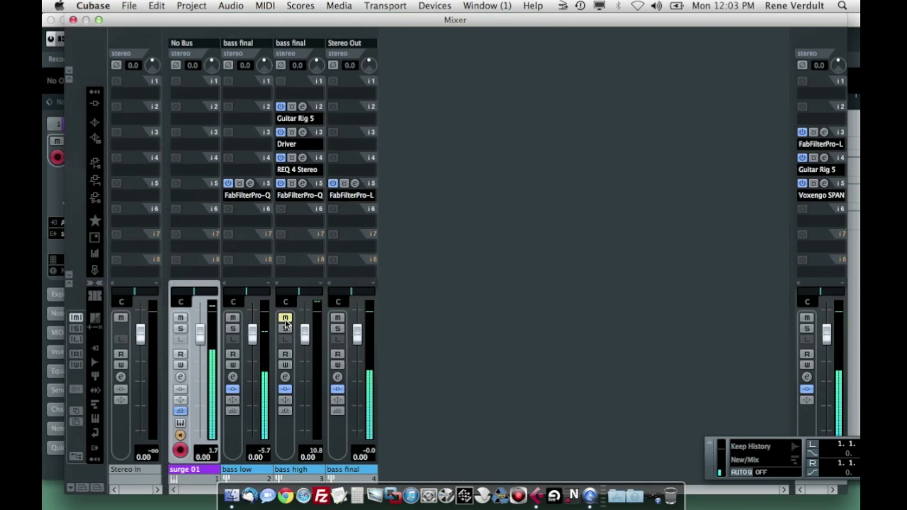
pyautogui.click(248, 121)
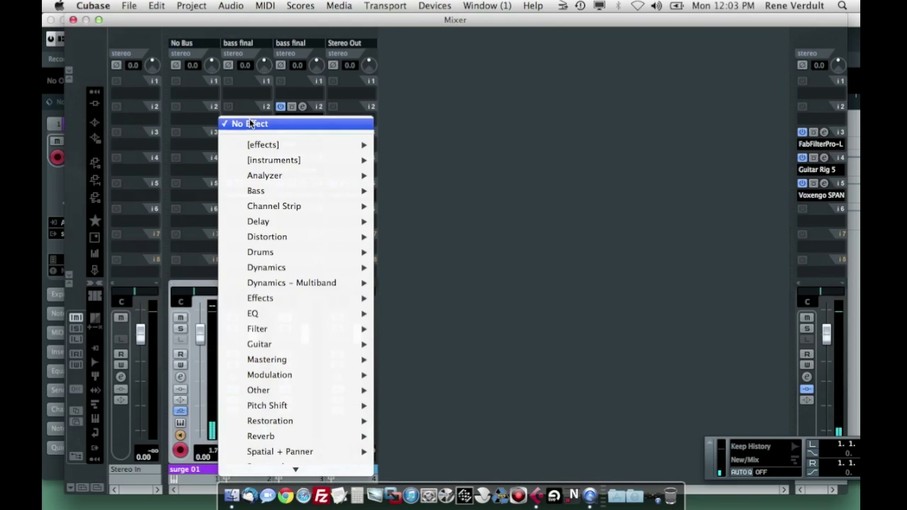
pyautogui.moveTo(277, 152)
pyautogui.moveTo(289, 268)
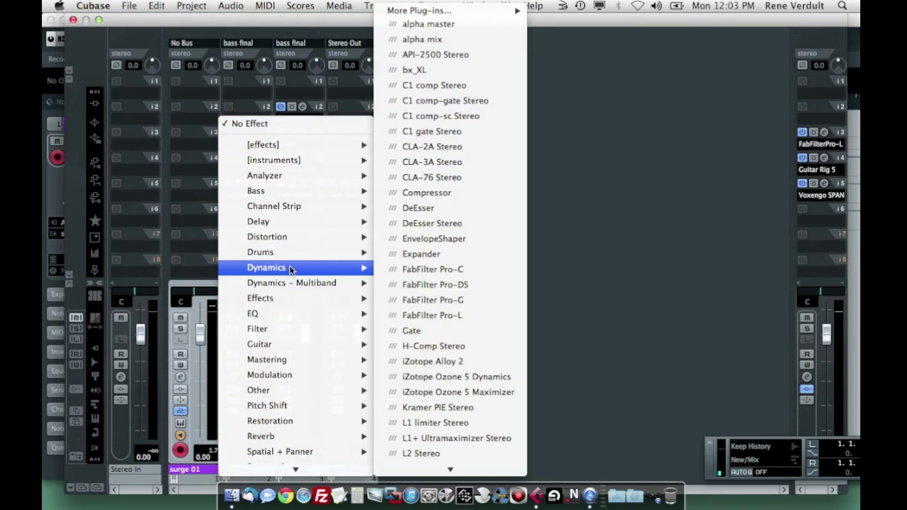
pyautogui.moveTo(430, 296)
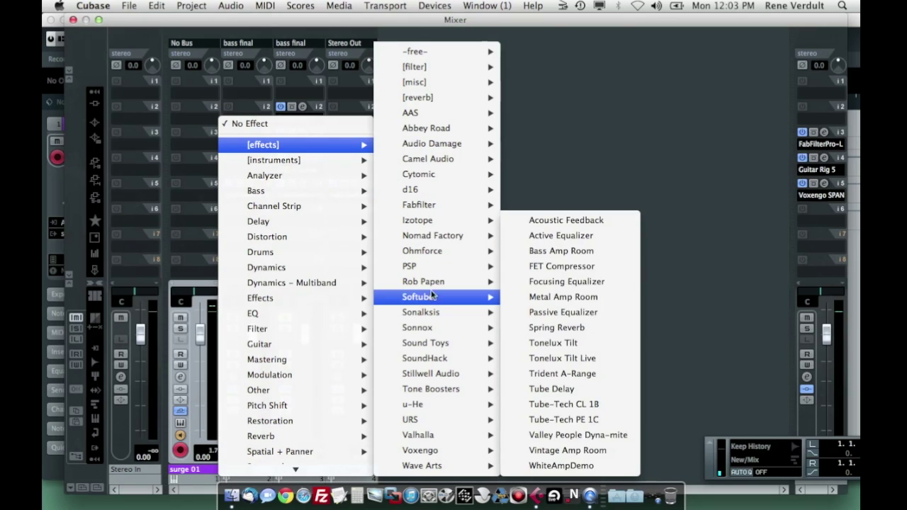
pyautogui.moveTo(434, 330)
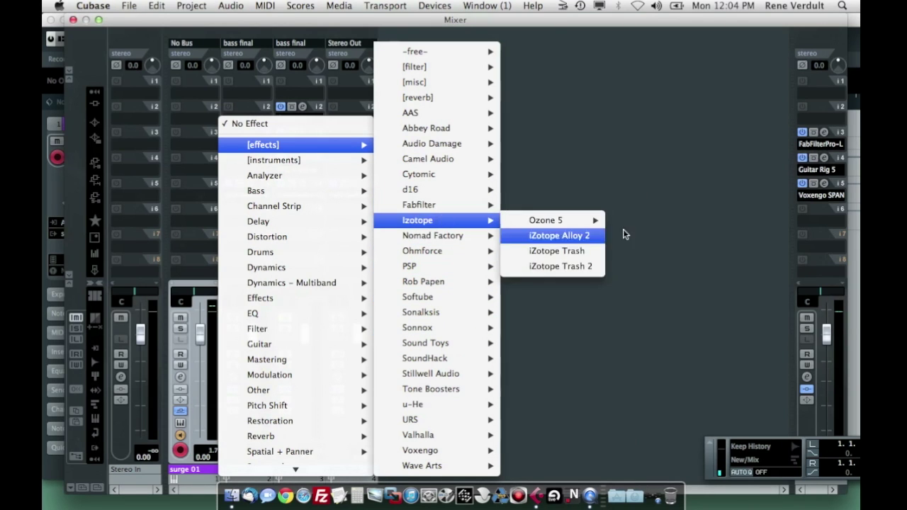
pyautogui.click(532, 269)
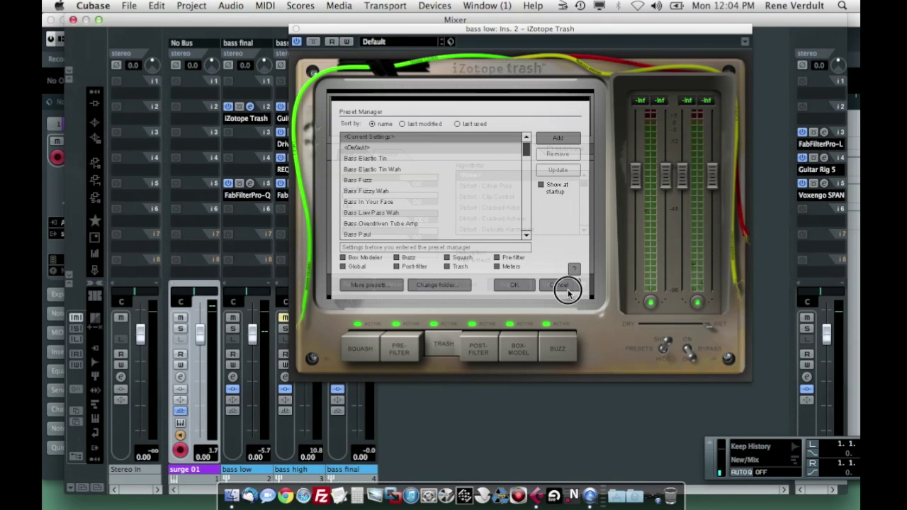
pyautogui.click(567, 289)
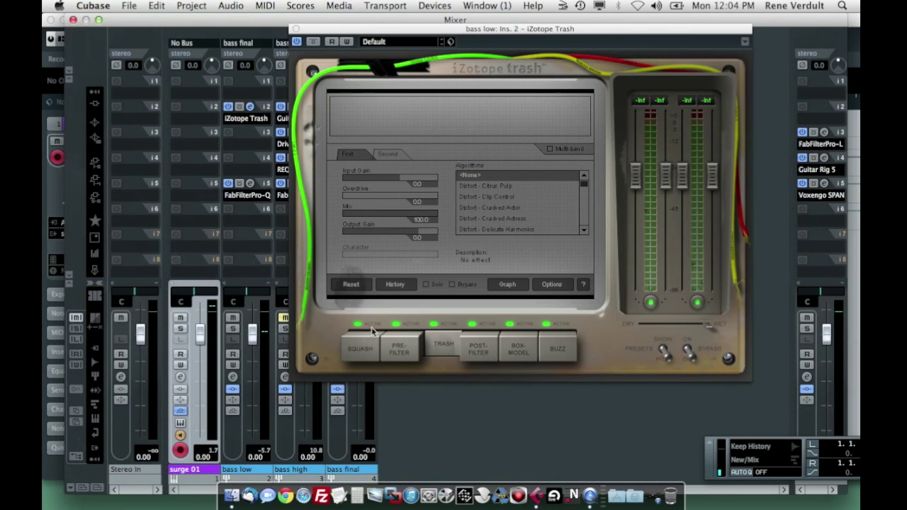
# Step: Deactivate every iZotope Trash module except Trash: Squash, Pre-Filter, Post-Filter, Box-Model and Buzz
pyautogui.click(356, 325)
pyautogui.click(472, 324)
pyautogui.click(551, 324)
# Step: Choose the Distort - Clip Control algorithm, raise the Overdrive, audition the bass low and close iZotope Trash
pyautogui.click(489, 196)
pyautogui.moveTo(388, 196); pyautogui.dragTo(409, 195)
pyautogui.press('space')
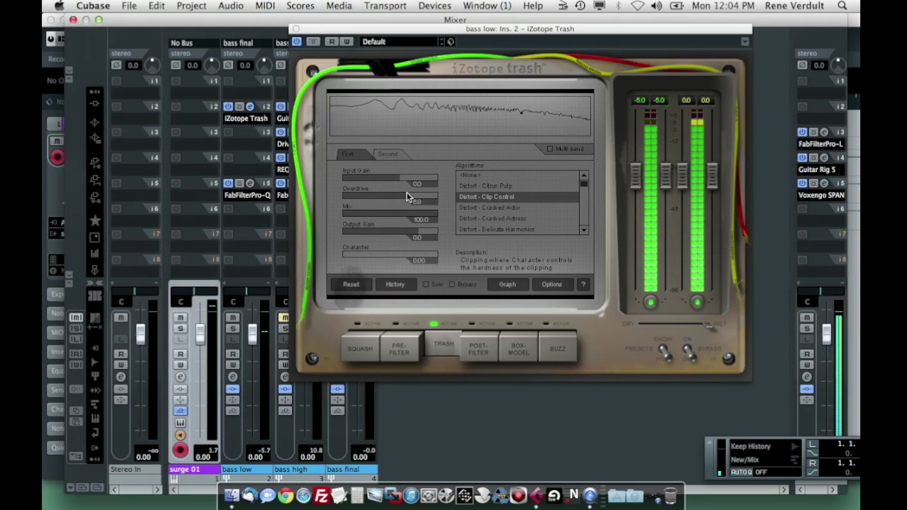
pyautogui.click(296, 28)
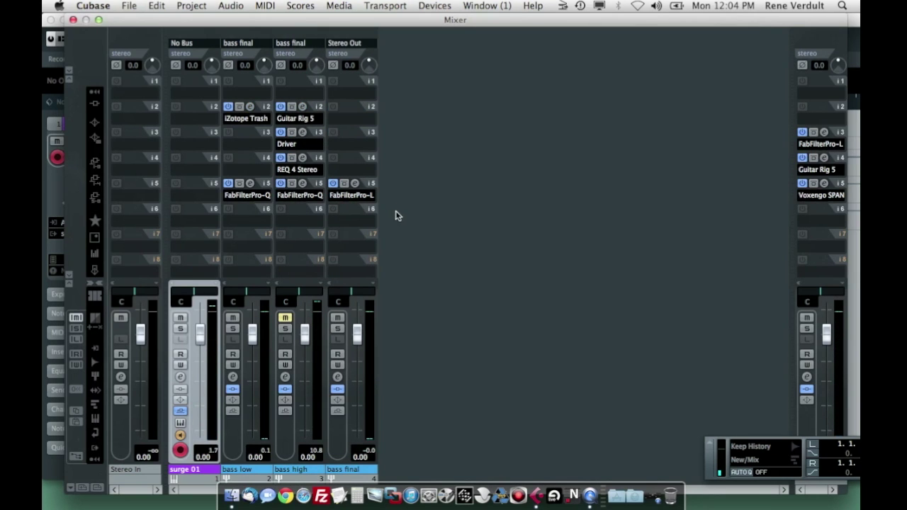
# Step: Unmute bass high and audition it together with bass low
pyautogui.click(284, 318)
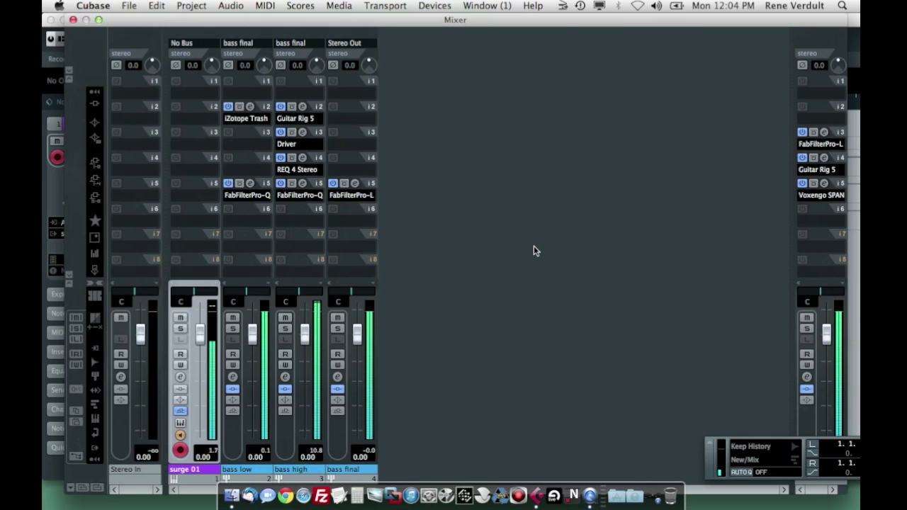
pyautogui.press('space')
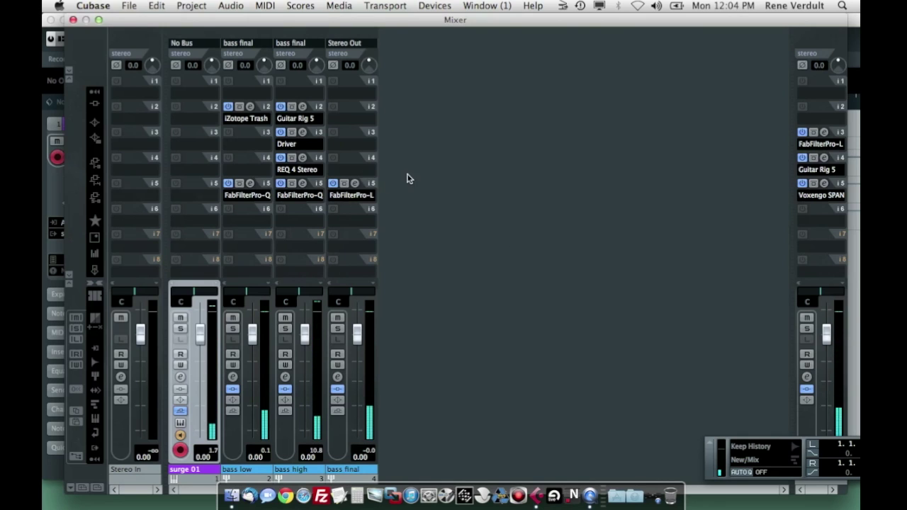
# Step: Add a stereo FX channel track with no effect and insert PingPongDelay in its second slot
pyautogui.rightClick(436, 135)
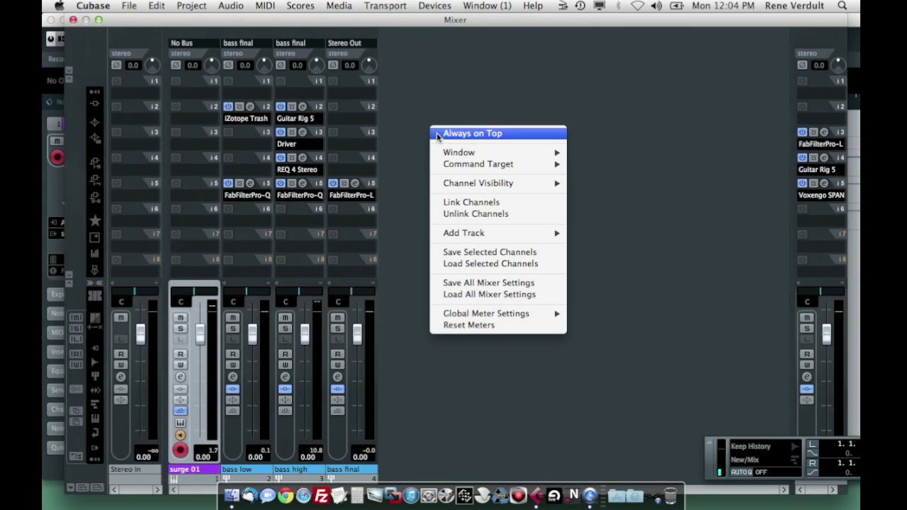
pyautogui.moveTo(495, 230)
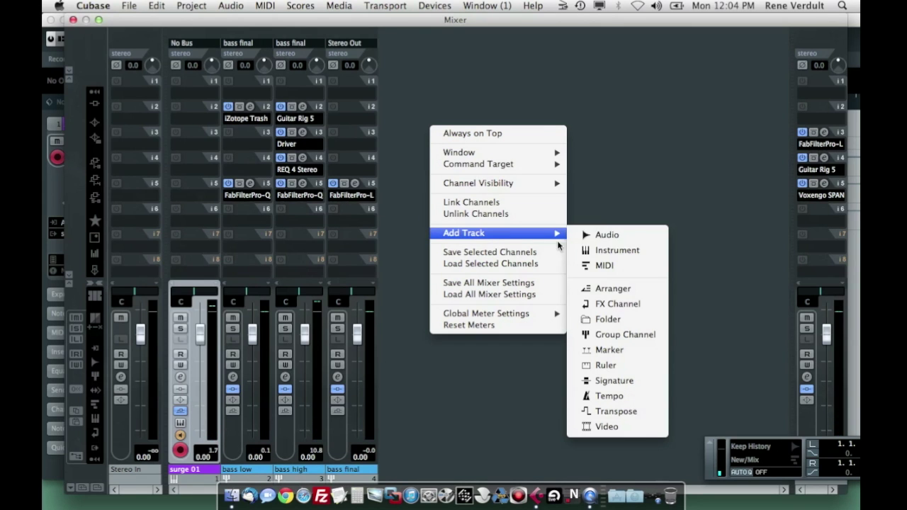
pyautogui.click(629, 306)
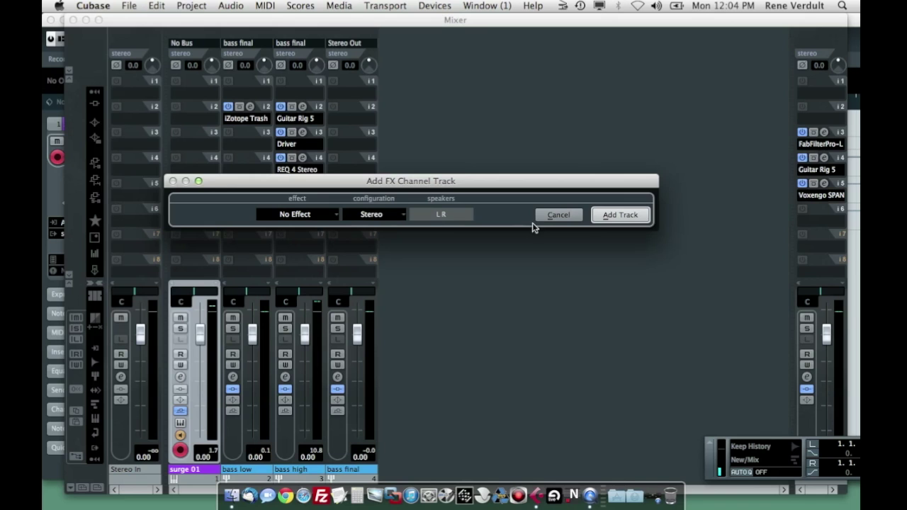
pyautogui.click(611, 214)
pyautogui.click(405, 125)
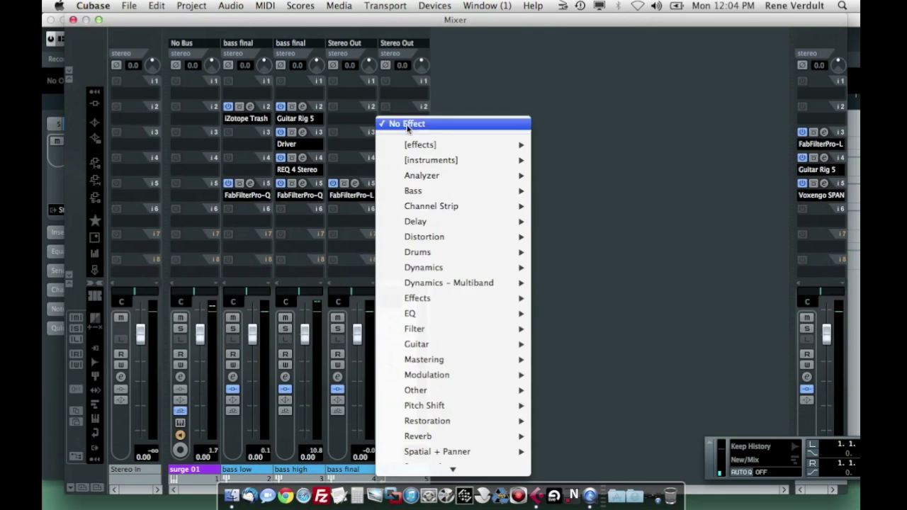
pyautogui.moveTo(415, 146)
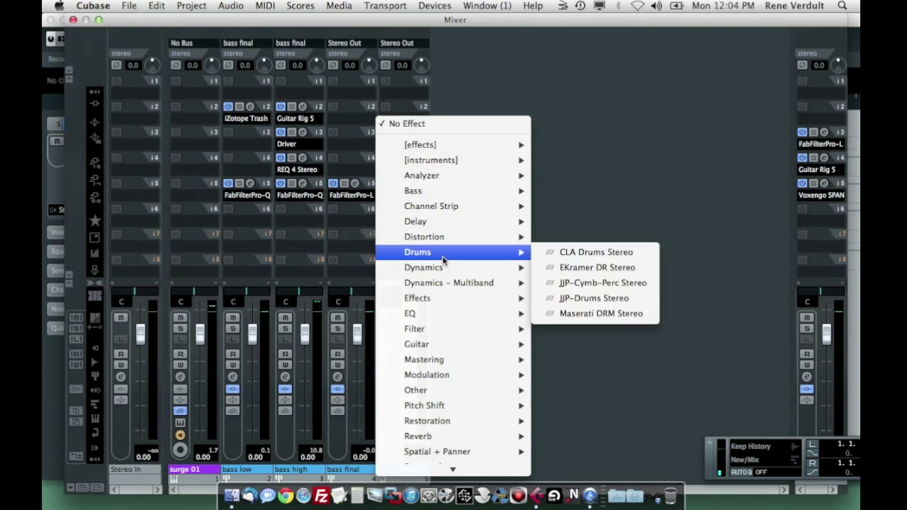
pyautogui.moveTo(456, 227)
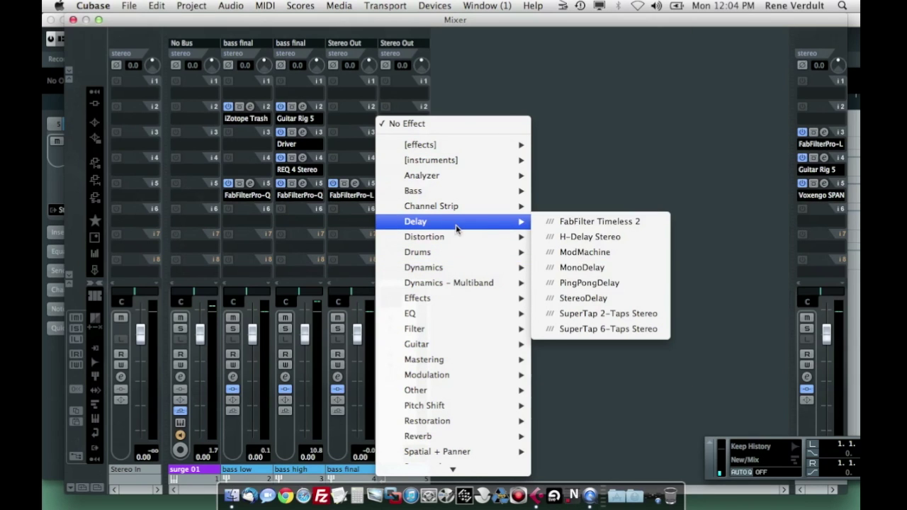
pyautogui.click(615, 286)
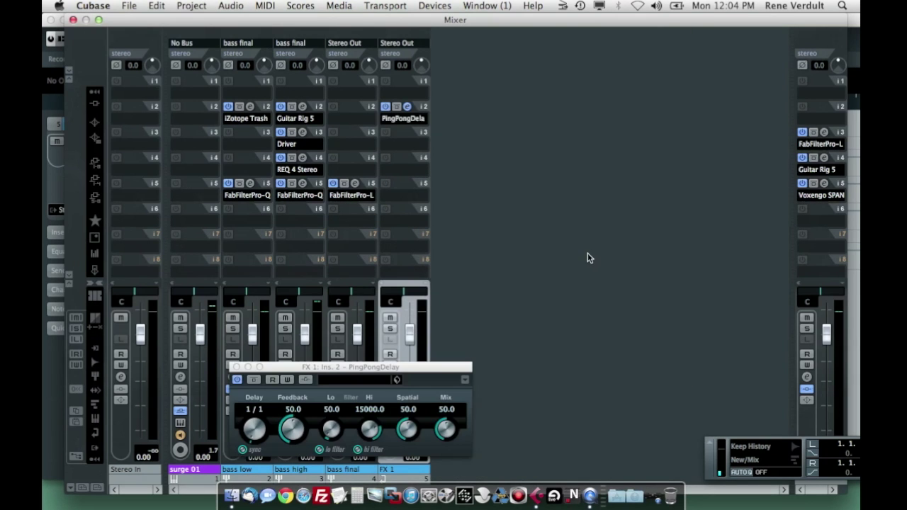
# Step: Disable PingPongDelay's sync and set delay 33, feedback 6, low filter 184.3, high filter 20000, spatial 100 and mix 100
pyautogui.click(243, 450)
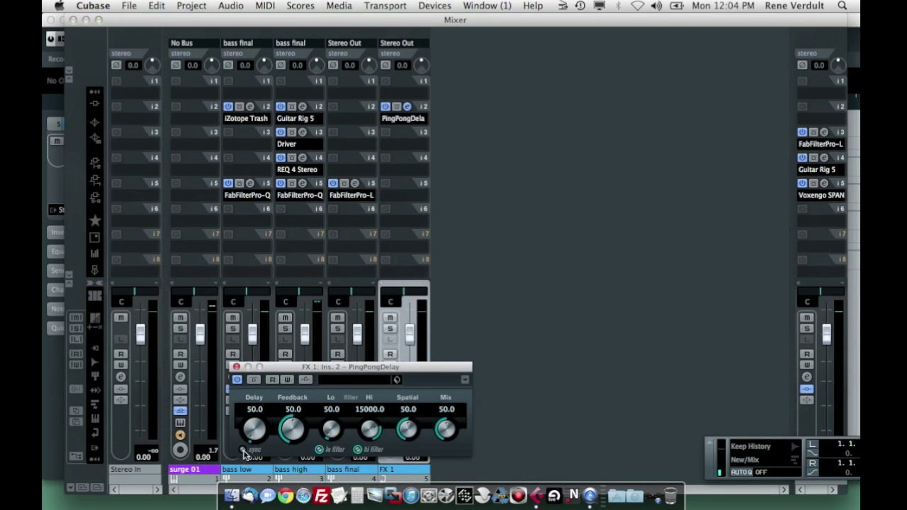
pyautogui.doubleClick(255, 409)
pyautogui.write('33')
pyautogui.press('Return')
pyautogui.moveTo(288, 425); pyautogui.dragTo(331, 410)
pyautogui.moveTo(369, 429); pyautogui.dragTo(369, 409)
pyautogui.moveTo(408, 431); pyautogui.dragTo(413, 299)
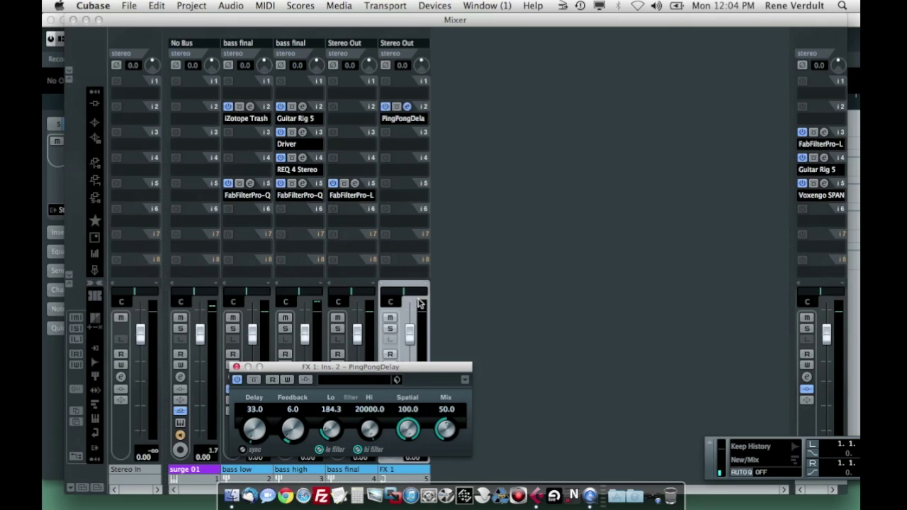
pyautogui.moveTo(458, 433); pyautogui.dragTo(456, 288)
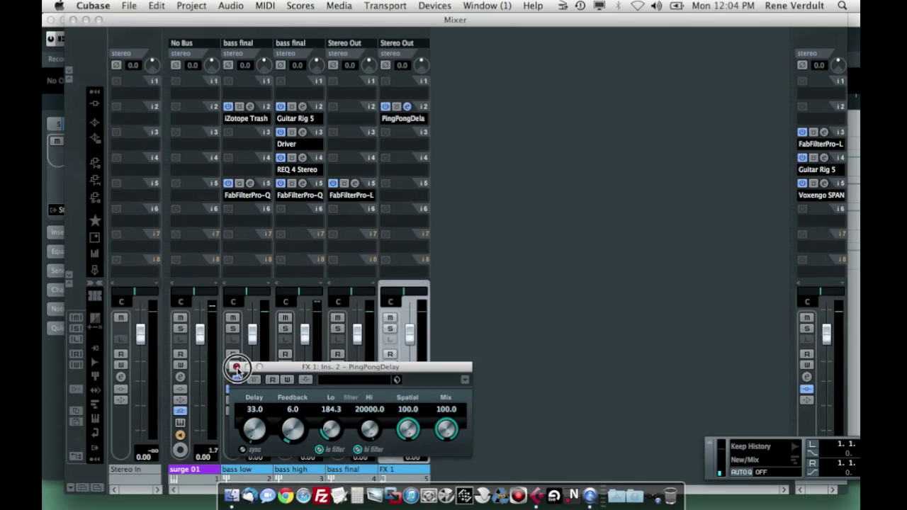
pyautogui.click(236, 366)
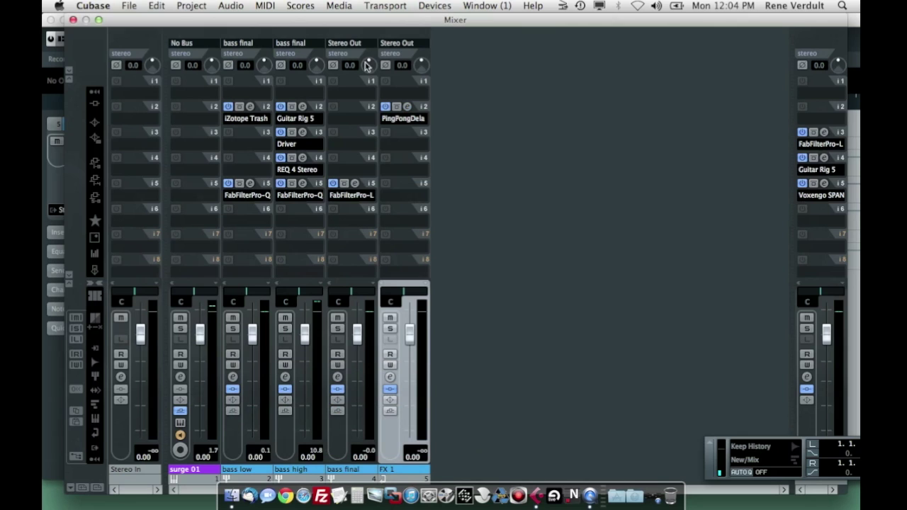
# Step: Route the output of the FX 1 channel to the bass final group
pyautogui.click(409, 45)
pyautogui.moveTo(418, 109)
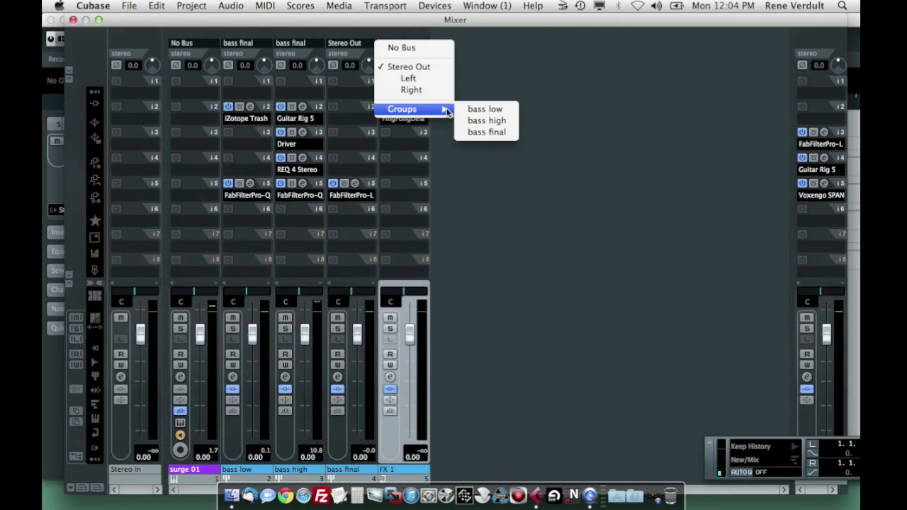
pyautogui.click(499, 134)
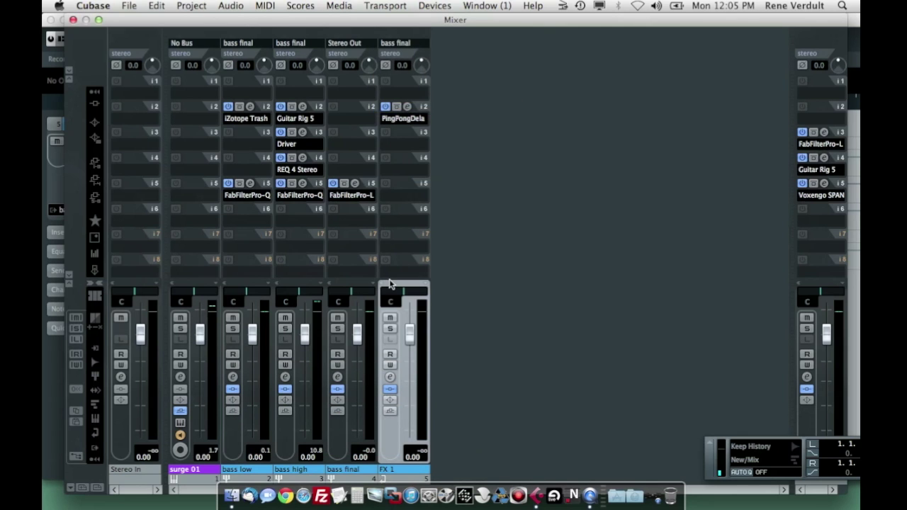
# Step: Activate bass high's first send to FX 1 at 0.00 dB and close the channel settings
pyautogui.click(285, 377)
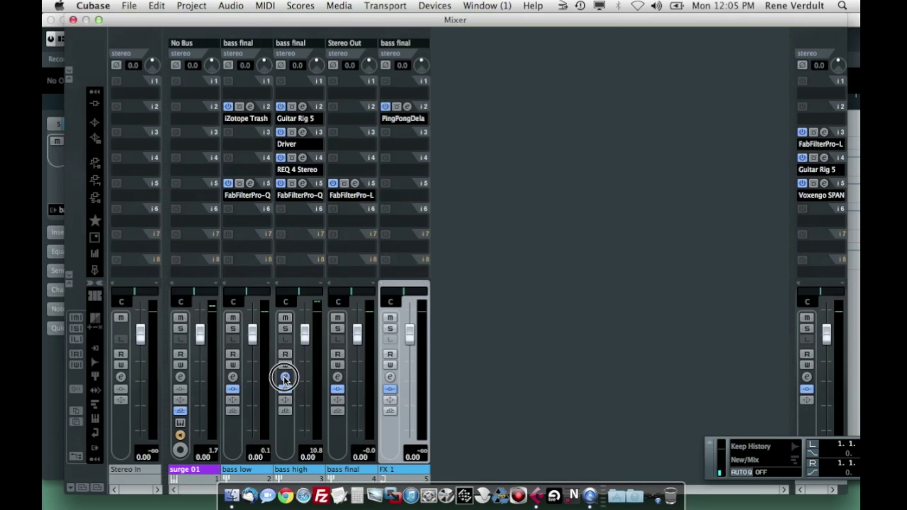
pyautogui.click(553, 170)
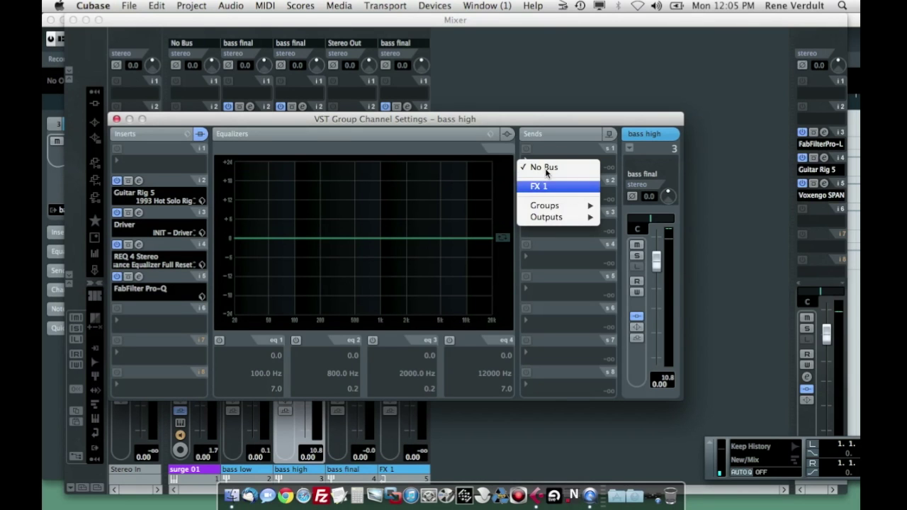
pyautogui.click(555, 181)
pyautogui.click(609, 170)
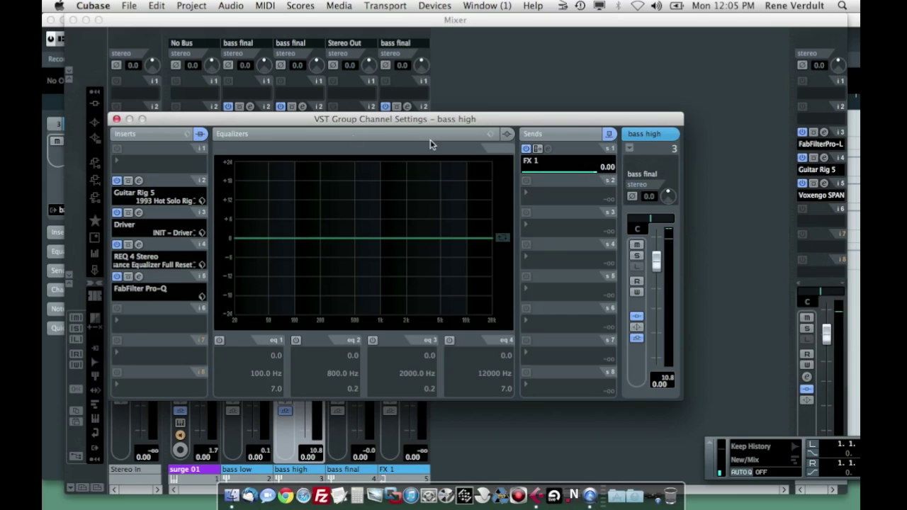
pyautogui.click(117, 119)
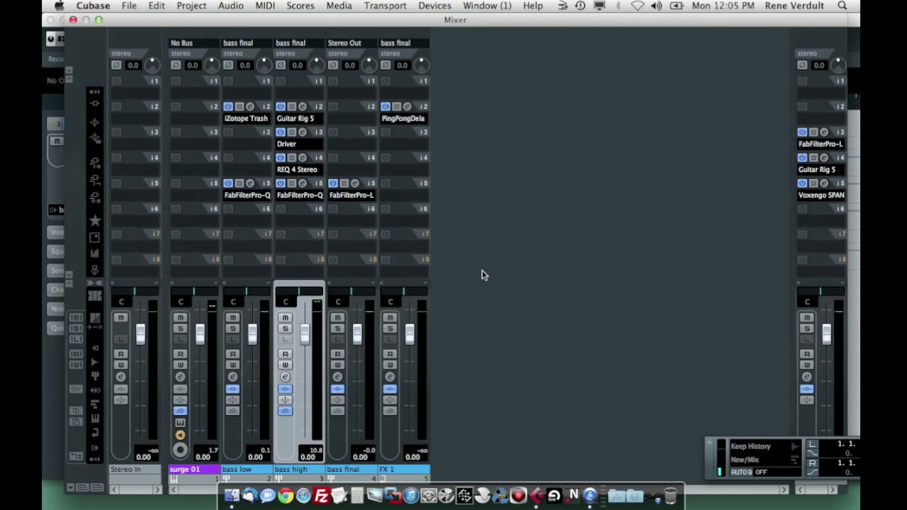
# Step: Audition the bass with the delay and lower FX 1's fader to -7.50 dB
pyautogui.press('space')
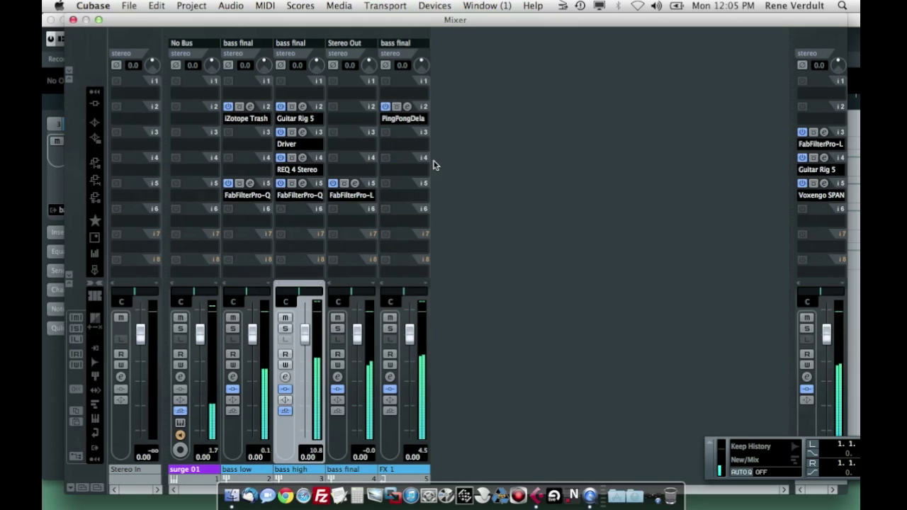
pyautogui.moveTo(415, 341); pyautogui.dragTo(416, 375)
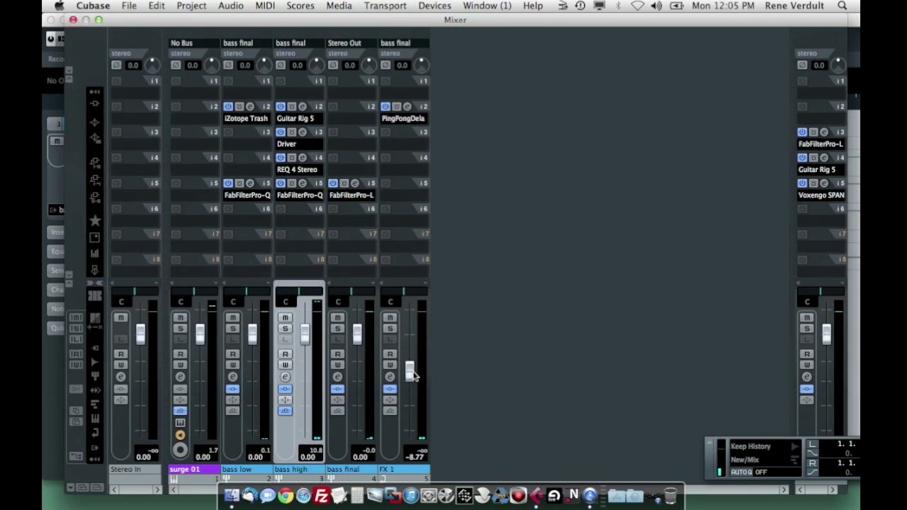
pyautogui.moveTo(414, 371); pyautogui.dragTo(412, 364)
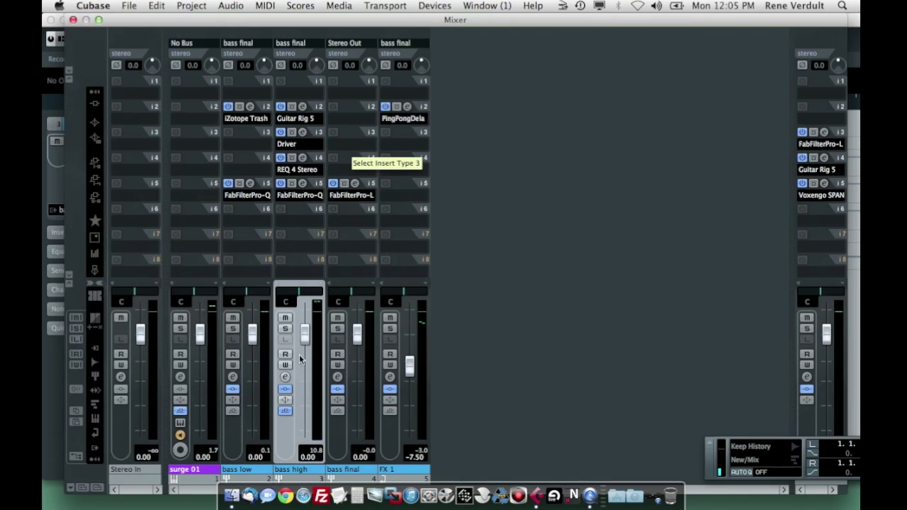
# Step: Try a Compressor in bass low's third slot with threshold -22.1 and manual make-up gain of 1.7, and remove it again
pyautogui.click(243, 145)
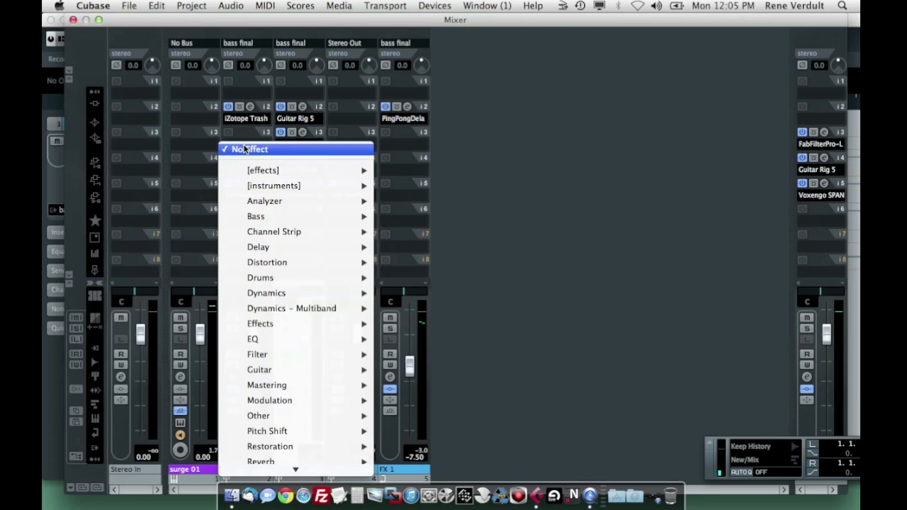
pyautogui.moveTo(284, 298)
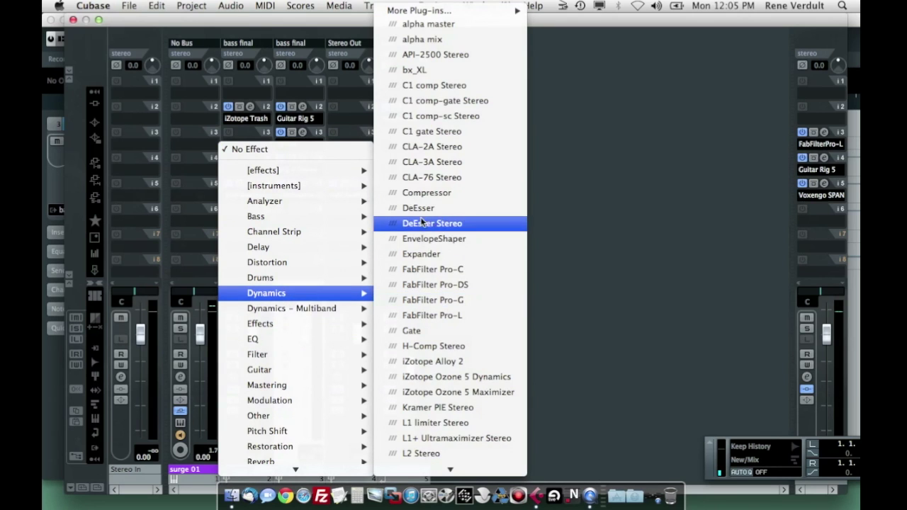
pyautogui.click(443, 193)
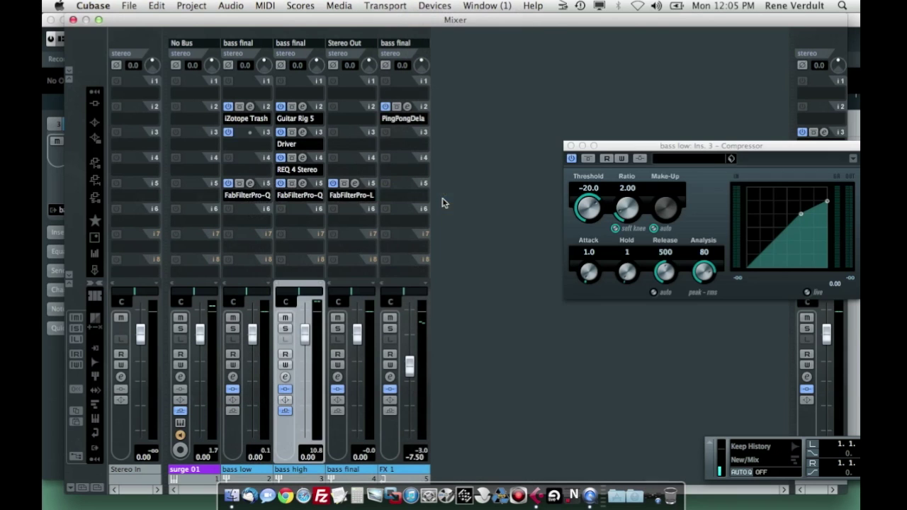
pyautogui.moveTo(697, 150); pyautogui.dragTo(514, 141)
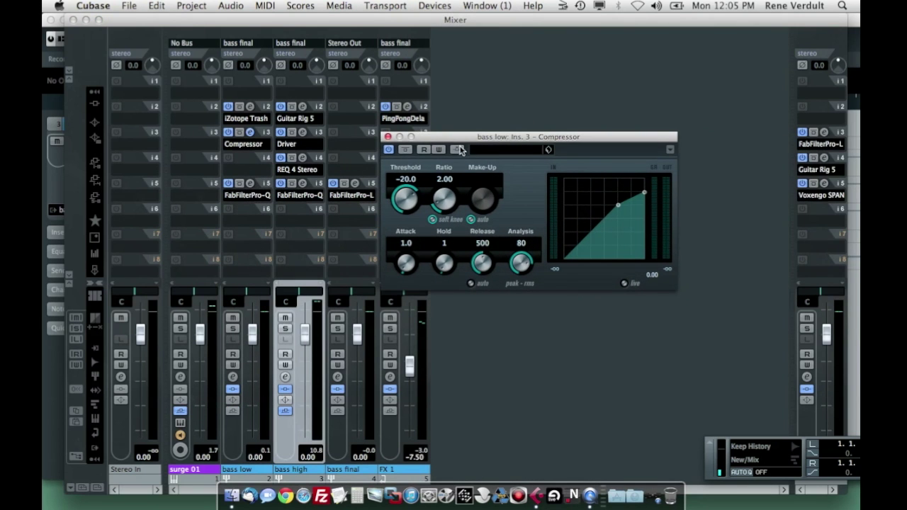
pyautogui.click(470, 219)
pyautogui.moveTo(492, 202); pyautogui.dragTo(418, 157)
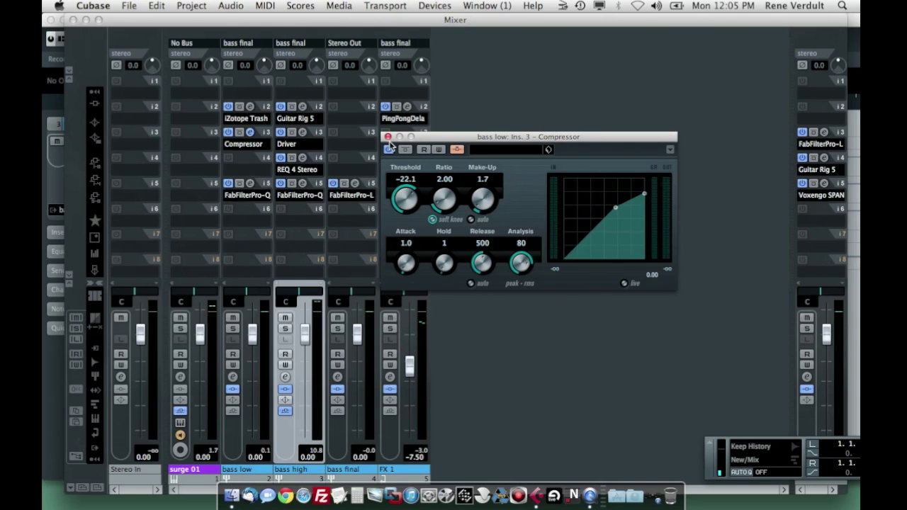
pyautogui.click(388, 136)
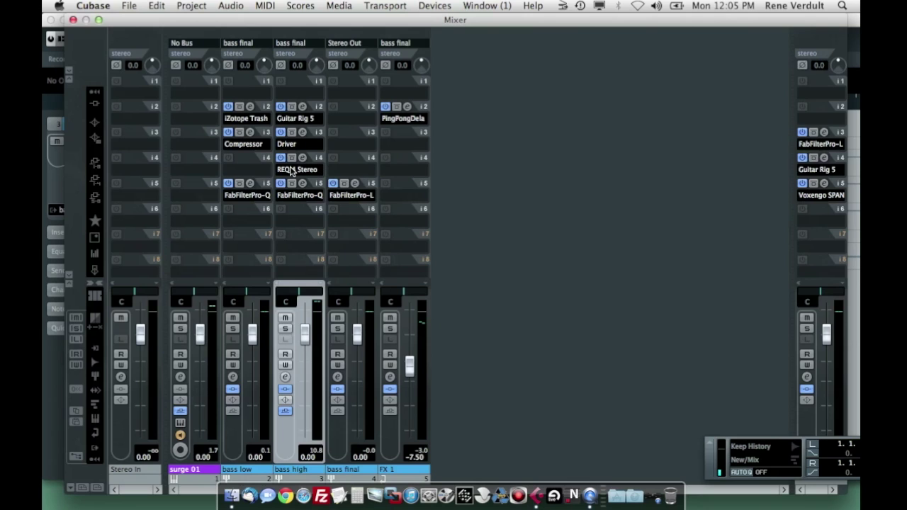
pyautogui.click(240, 147)
pyautogui.click(242, 146)
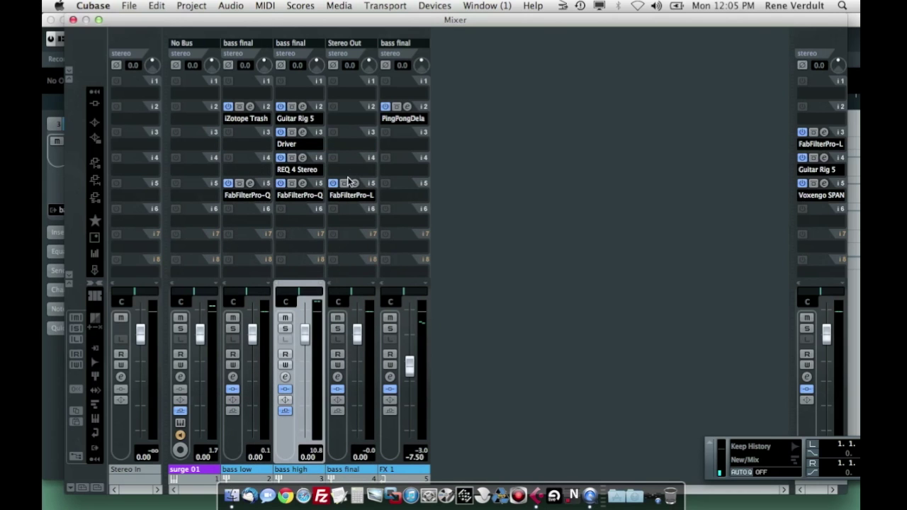
# Step: Try a FabFilter Pro-Q in bass final's third slot with a 24 dB/oct low cut at 10 Hz and Q 0.468, and remove it again
pyautogui.click(352, 148)
pyautogui.moveTo(360, 173)
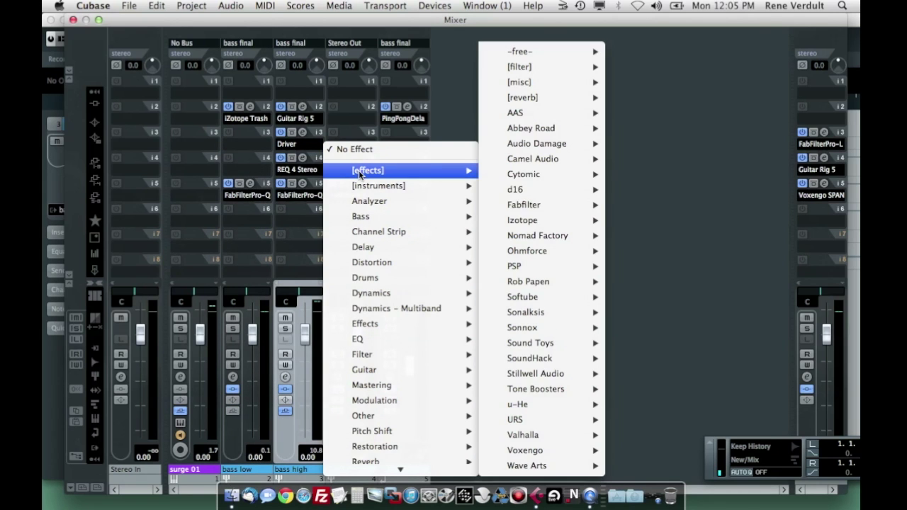
pyautogui.moveTo(571, 205)
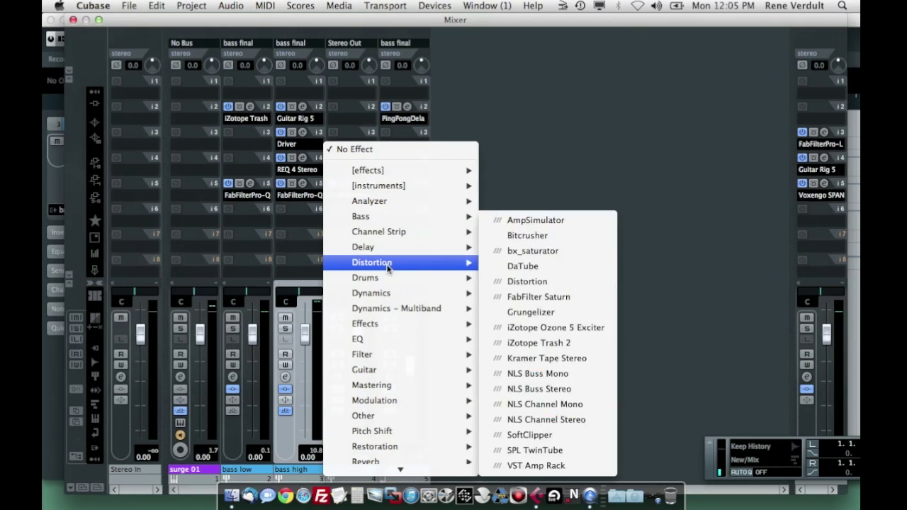
pyautogui.moveTo(394, 340)
pyautogui.click(568, 162)
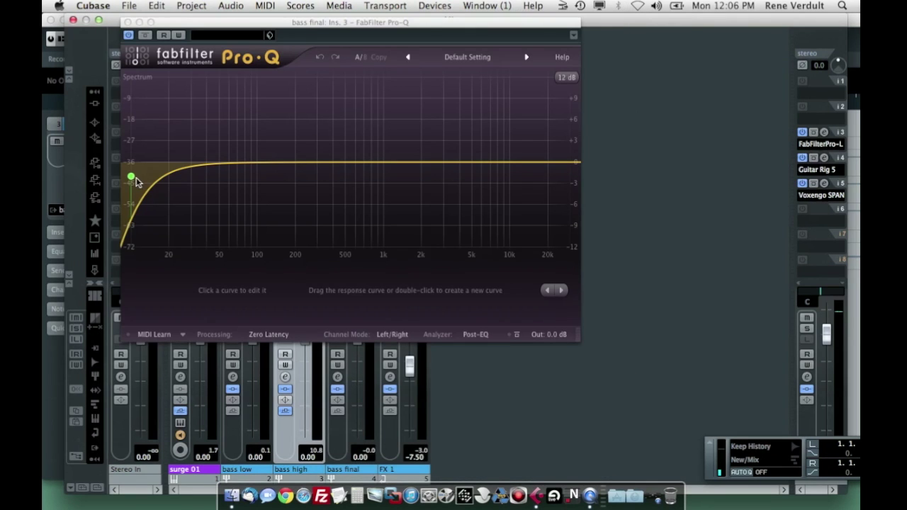
pyautogui.moveTo(134, 179); pyautogui.dragTo(93, 238)
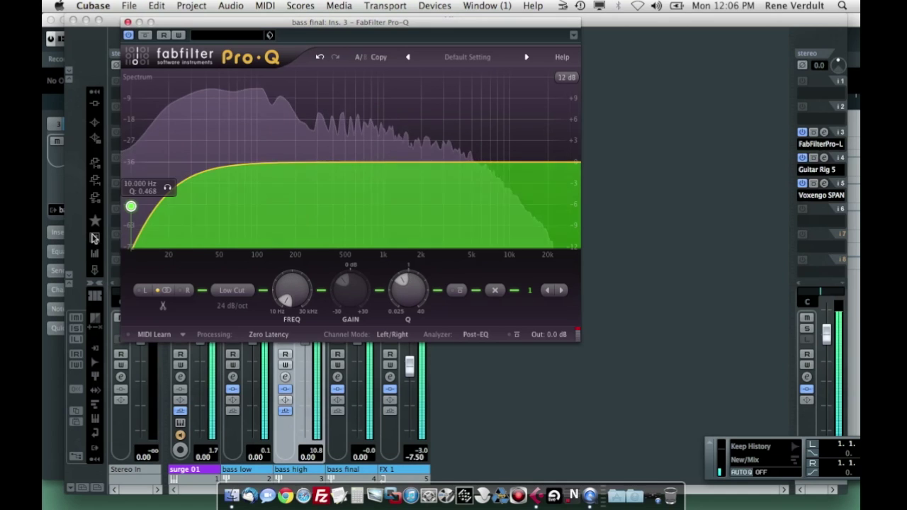
pyautogui.click(128, 22)
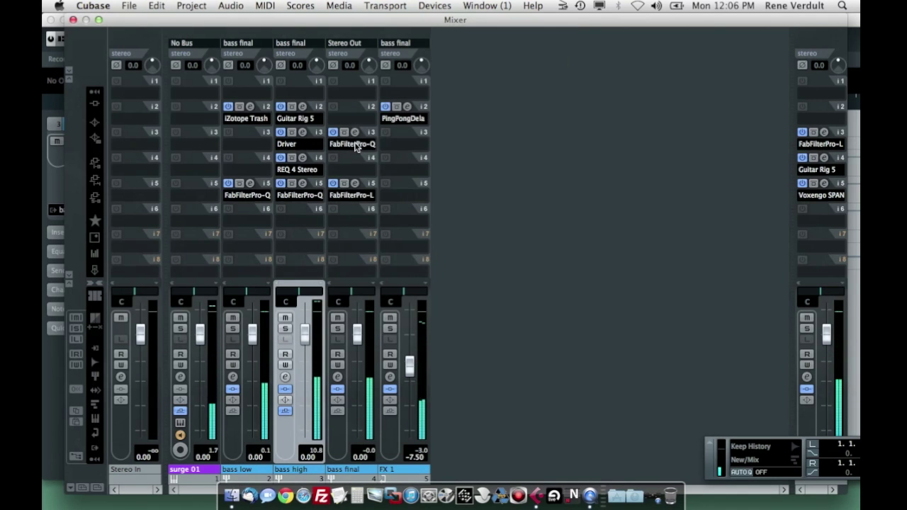
pyautogui.click(356, 146)
pyautogui.click(419, 151)
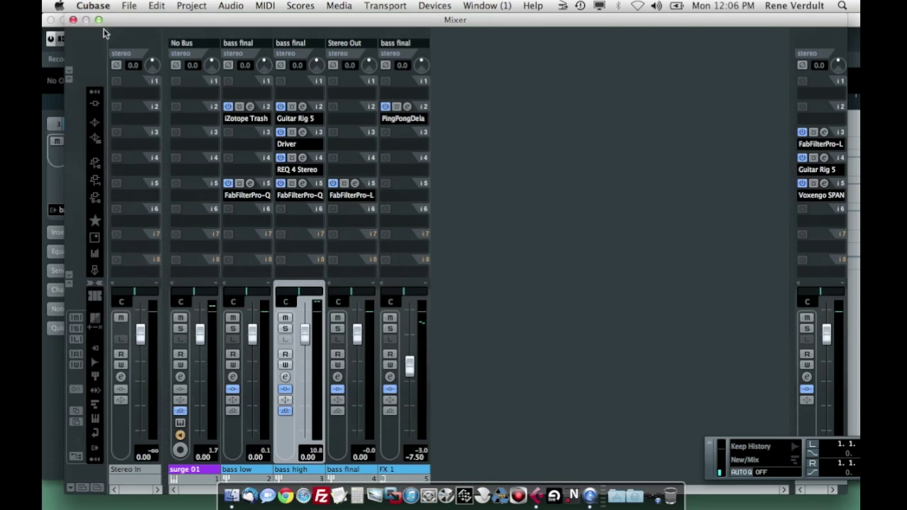
# Step: Close the mixer and remove the surge 01 track from the project
pyautogui.click(73, 20)
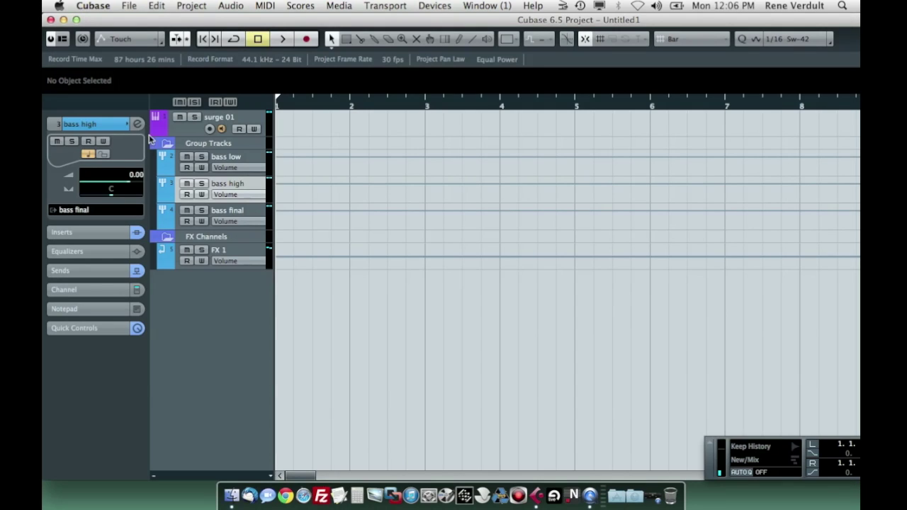
pyautogui.click(227, 117)
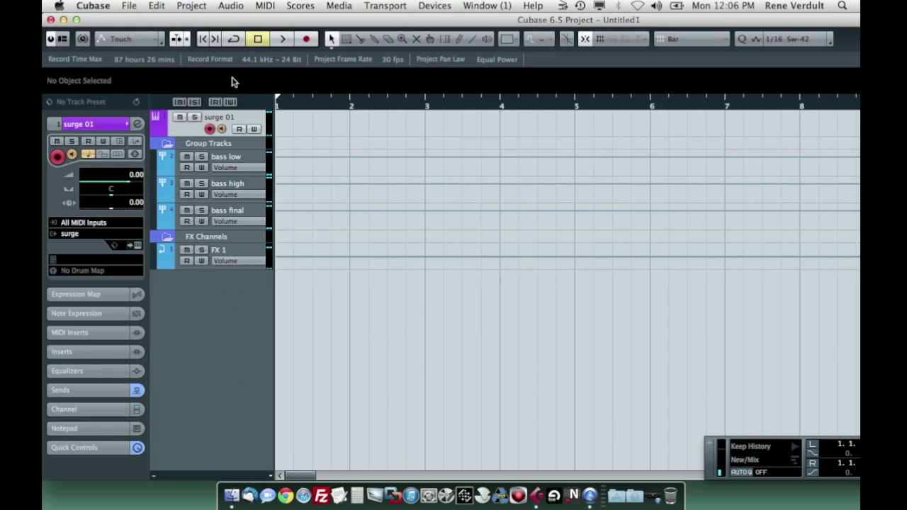
pyautogui.rightClick(229, 117)
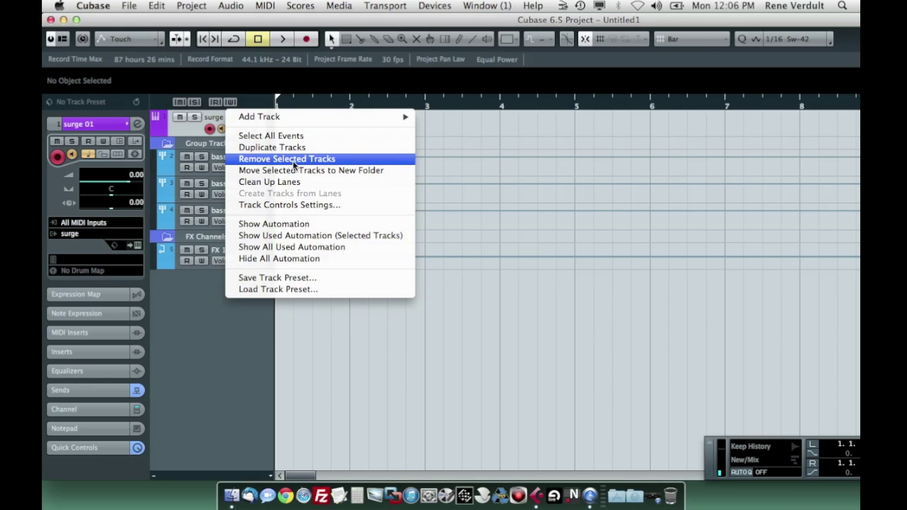
pyautogui.click(294, 162)
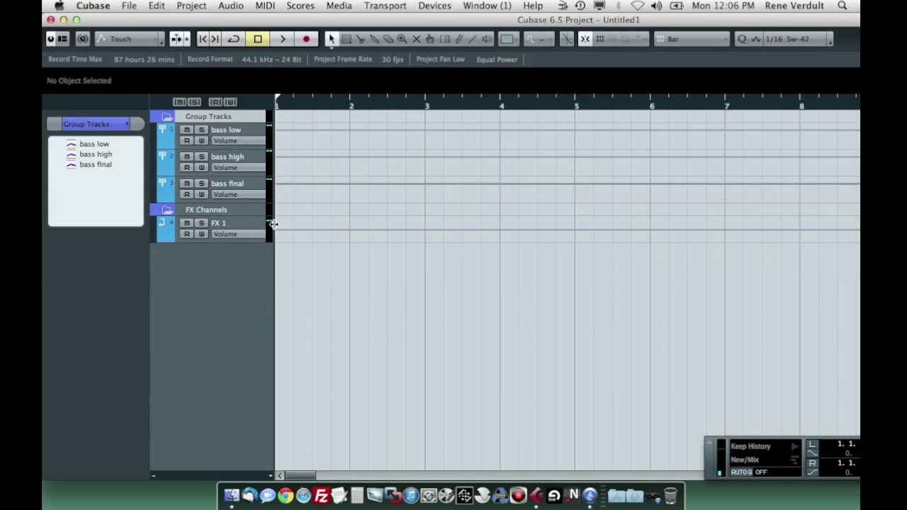
# Step: Add one instrument track with Native Instruments Massive and move it above the group tracks
pyautogui.rightClick(249, 262)
pyautogui.click(278, 286)
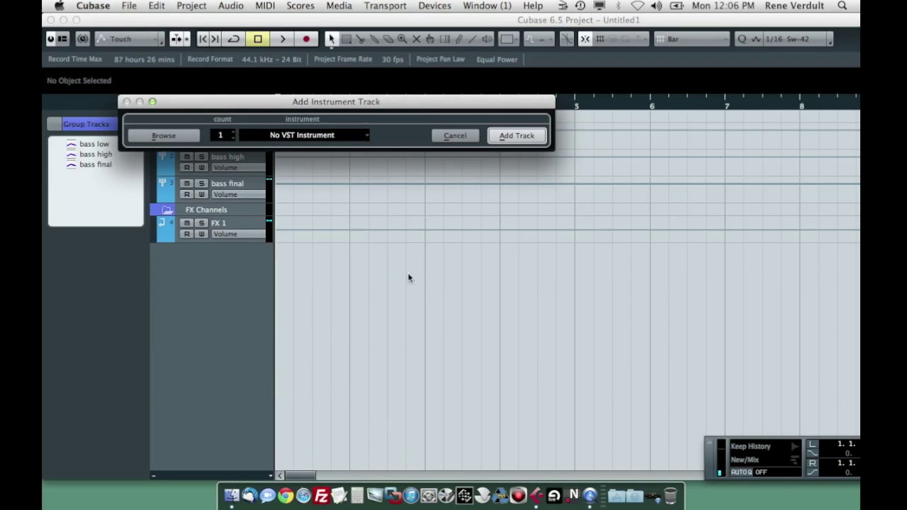
pyautogui.click(315, 138)
pyautogui.moveTo(314, 153)
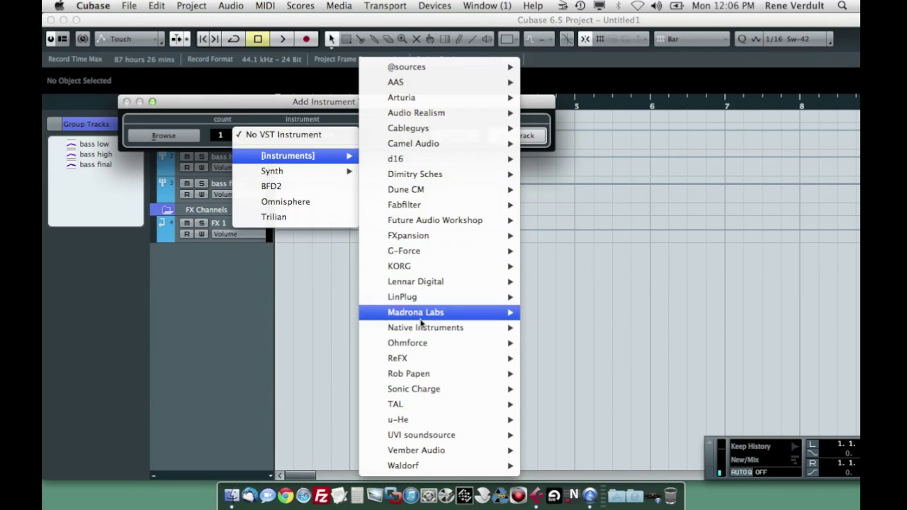
pyautogui.moveTo(425, 327)
pyautogui.click(565, 388)
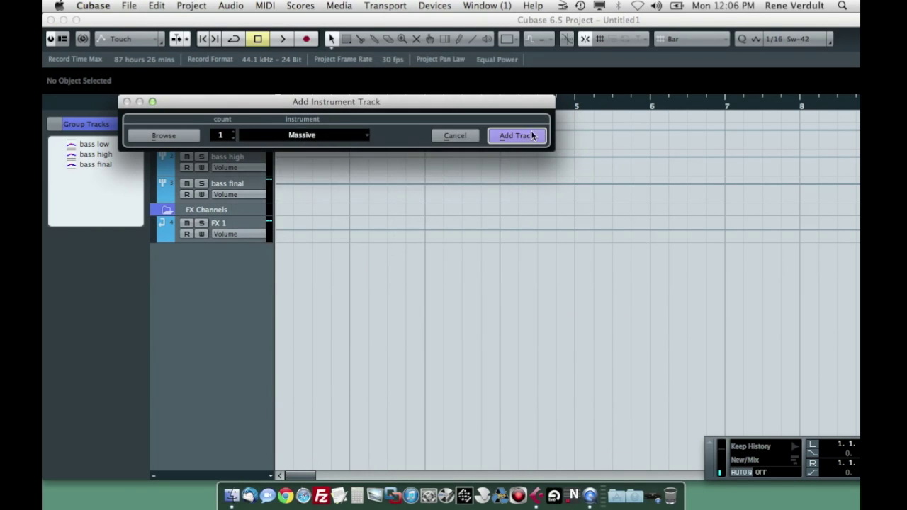
pyautogui.click(524, 135)
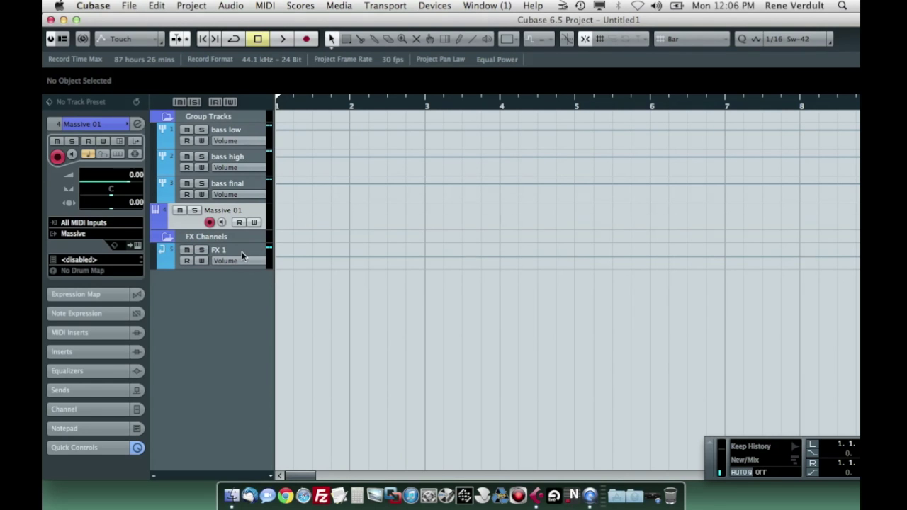
pyautogui.moveTo(239, 211); pyautogui.dragTo(235, 116)
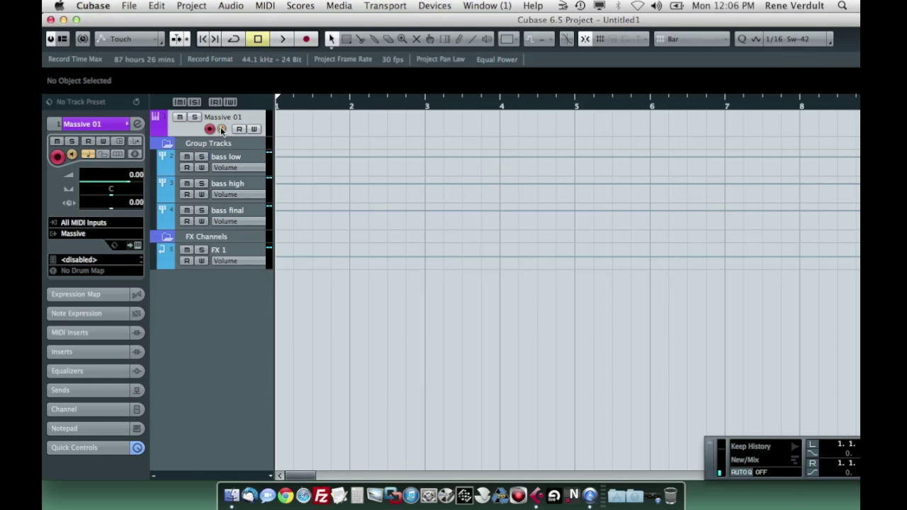
# Step: Activate Massive 01's first two sends to bass low and bass high at 0.00 dB each, and close the channel settings
pyautogui.press('F3')
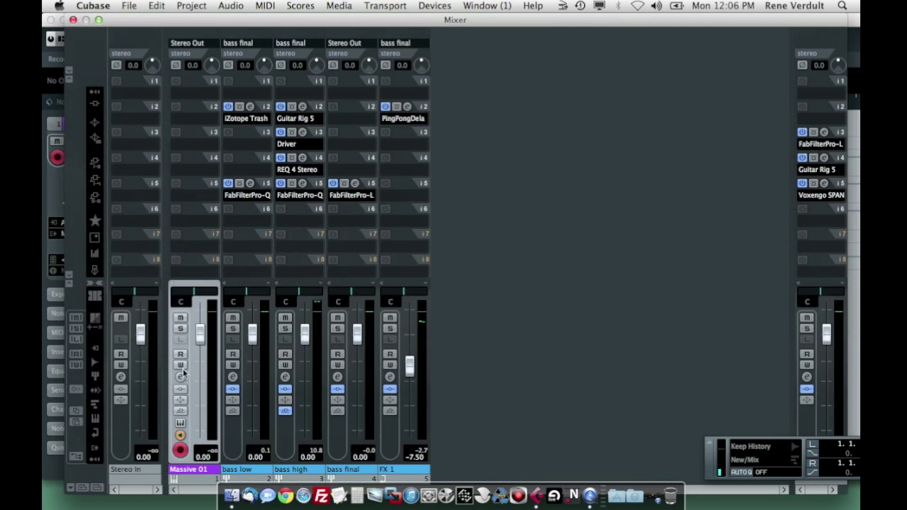
pyautogui.click(181, 376)
pyautogui.click(566, 163)
pyautogui.moveTo(551, 204)
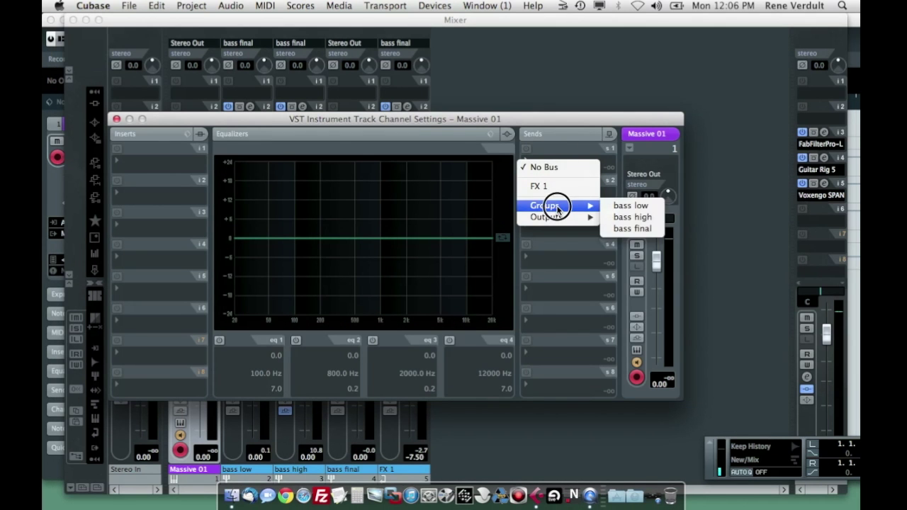
pyautogui.click(624, 205)
pyautogui.click(560, 194)
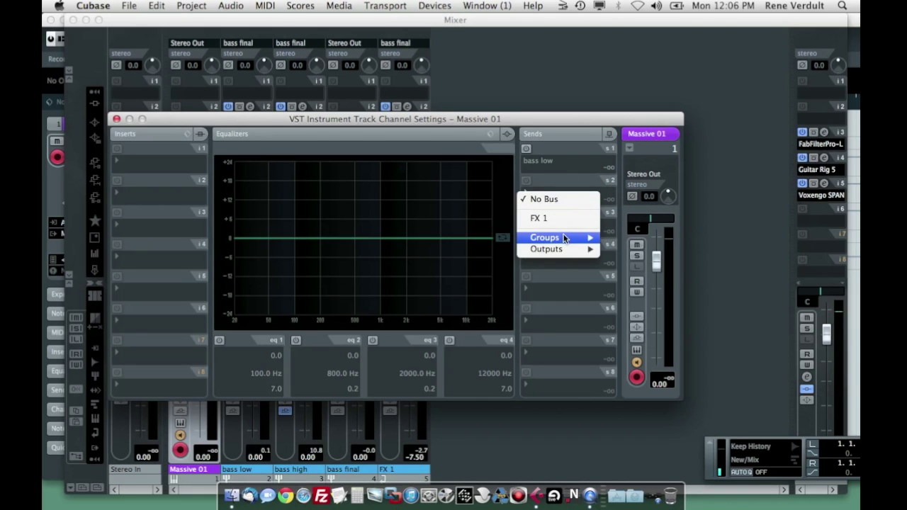
pyautogui.moveTo(567, 237)
pyautogui.click(623, 248)
pyautogui.click(608, 133)
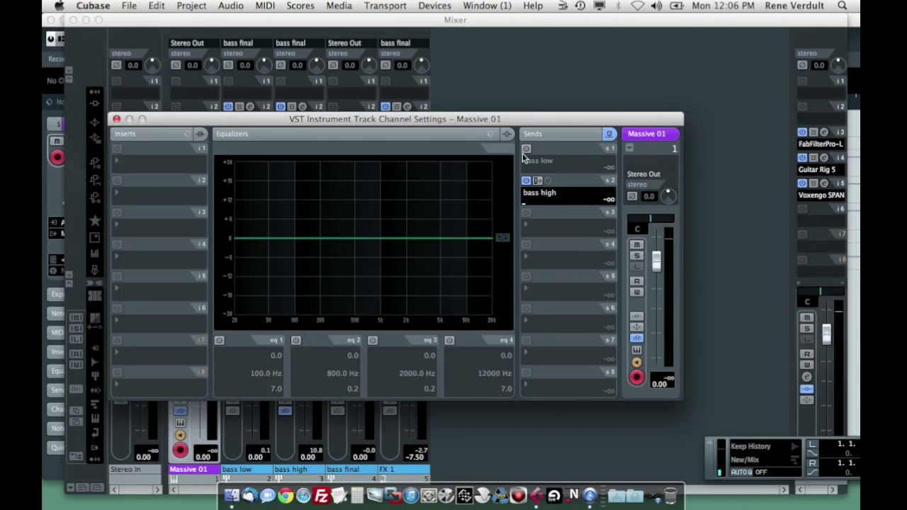
pyautogui.click(613, 170)
pyautogui.click(612, 202)
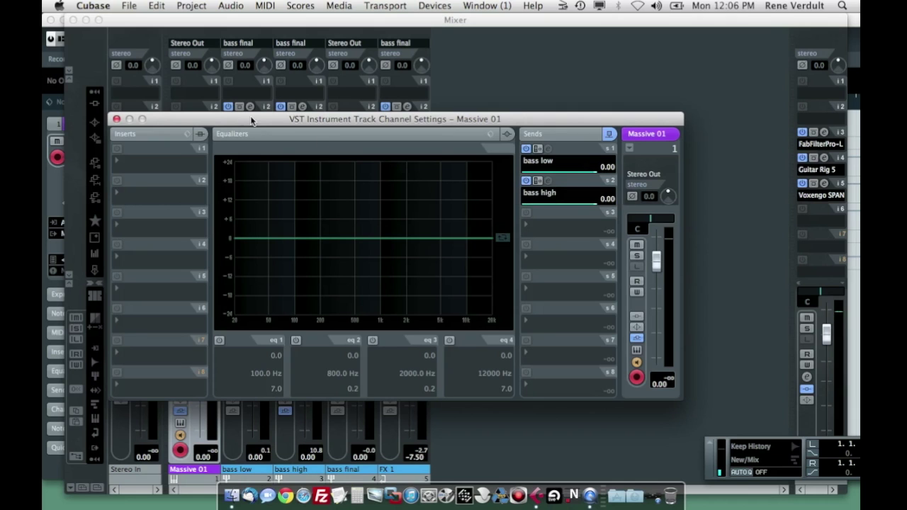
pyautogui.click(117, 119)
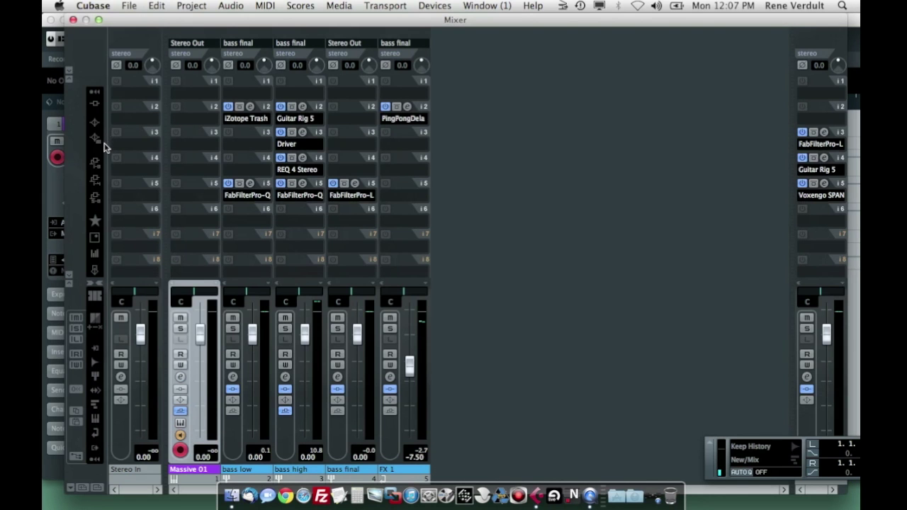
# Step: Open Massive, set OSC1's pitch to -12.00 with its routing toward Filter 1, and set Filter 1 to Lowpass 4
pyautogui.press('space')
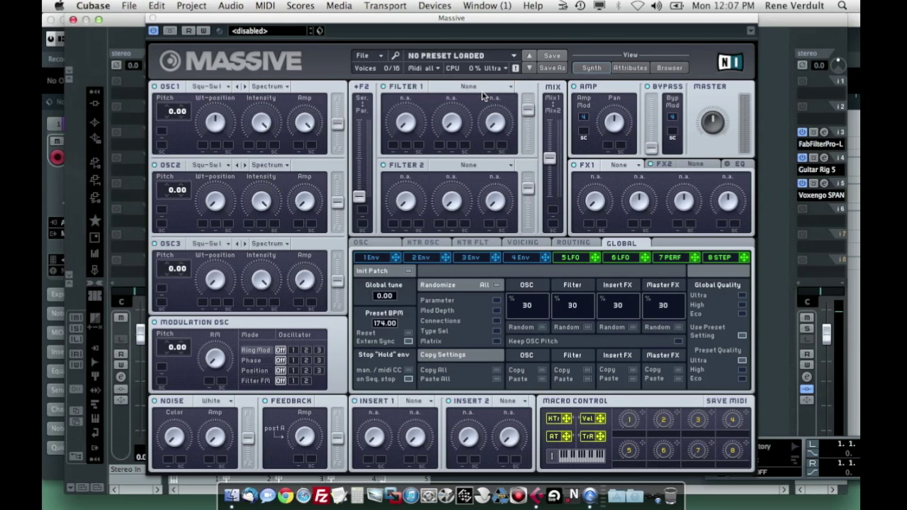
pyautogui.moveTo(172, 111); pyautogui.dragTo(200, 139)
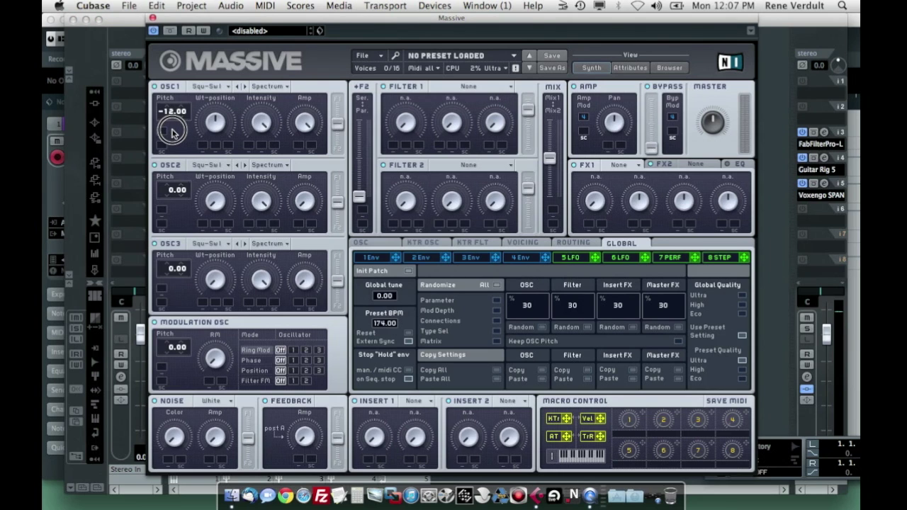
pyautogui.click(469, 97)
pyautogui.click(459, 94)
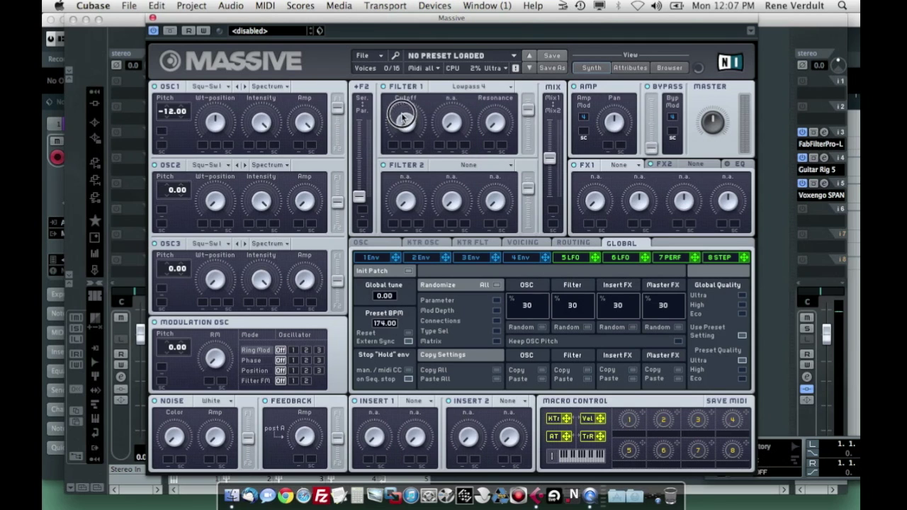
# Step: Modulate Filter 1's cutoff with envelope 4 and with key tracking
pyautogui.click(521, 257)
pyautogui.moveTo(543, 258); pyautogui.dragTo(403, 119)
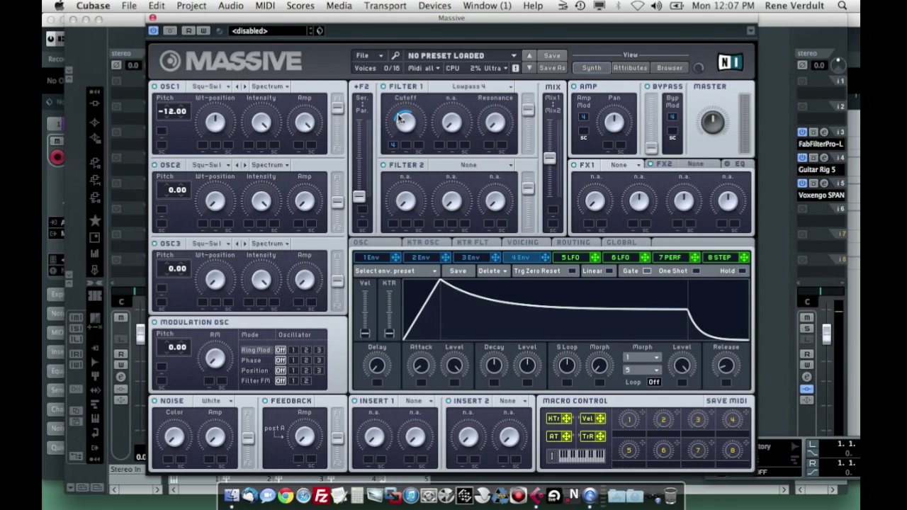
pyautogui.moveTo(577, 419); pyautogui.dragTo(404, 142)
# Step: Set OSC1's wavetable to Square-Saw II and OSC2's to Polysaw II, routing OSC2 fully to Filter 1
pyautogui.click(222, 88)
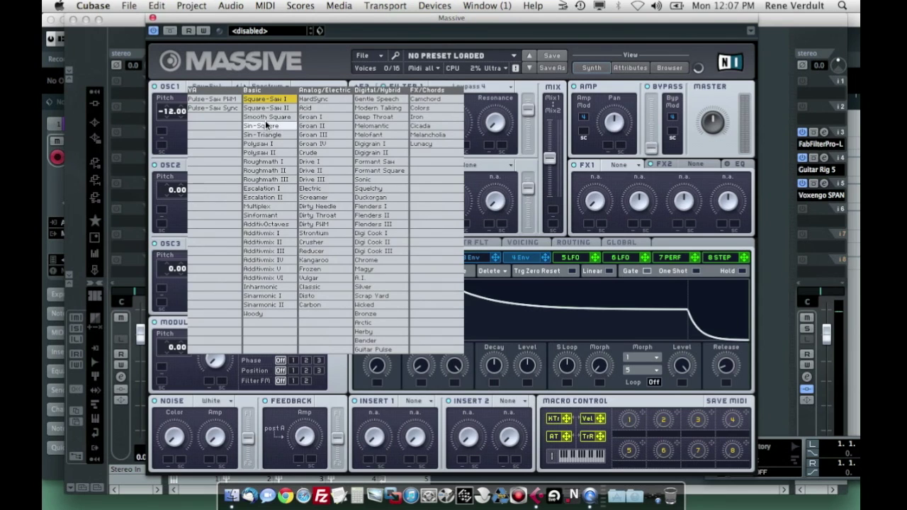
pyautogui.click(273, 100)
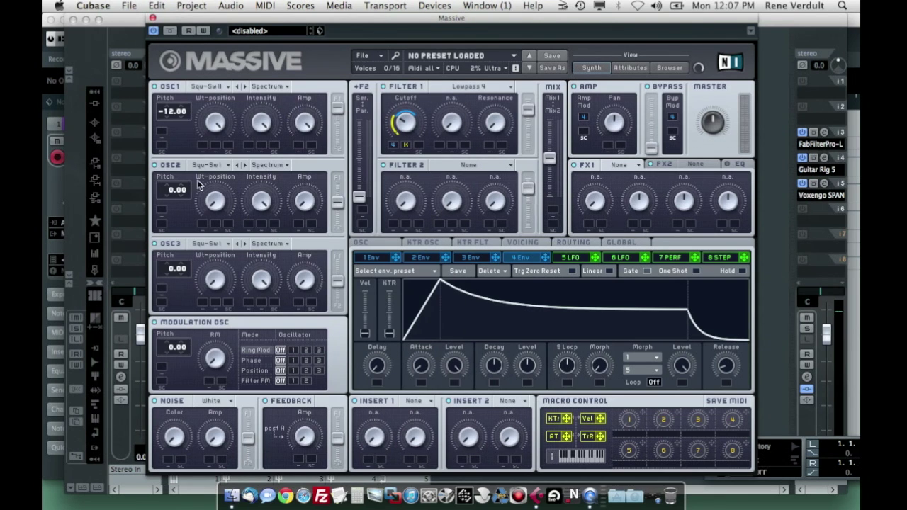
pyautogui.click(214, 164)
pyautogui.click(276, 231)
pyautogui.moveTo(330, 188); pyautogui.dragTo(320, 165)
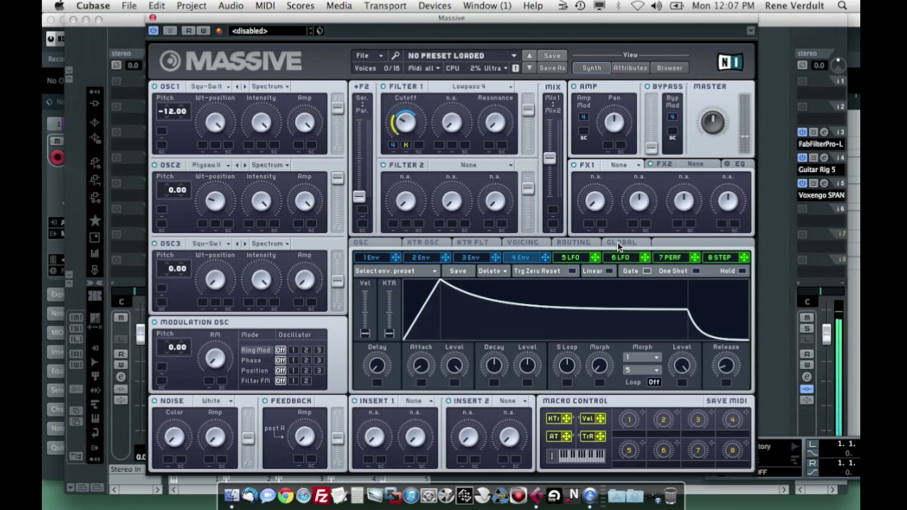
# Step: Raise the unison voice count and switch the voicing to Monophon, and open the oscillator glide and phase settings
pyautogui.click(619, 242)
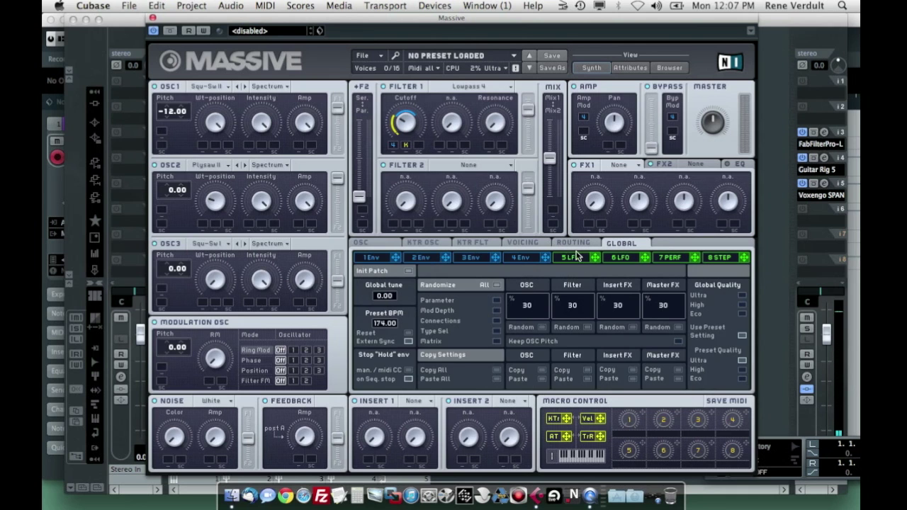
pyautogui.click(577, 244)
pyautogui.click(534, 241)
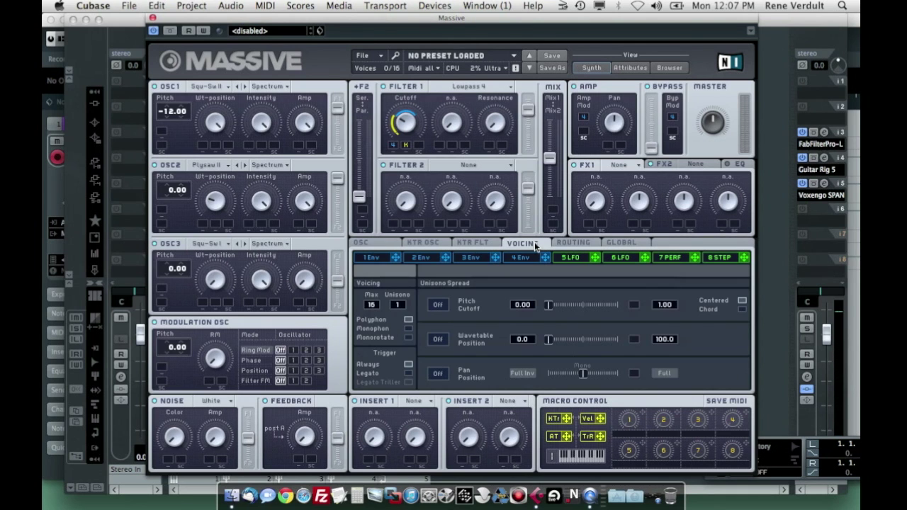
pyautogui.moveTo(401, 306); pyautogui.dragTo(407, 306)
pyautogui.click(409, 329)
pyautogui.click(385, 245)
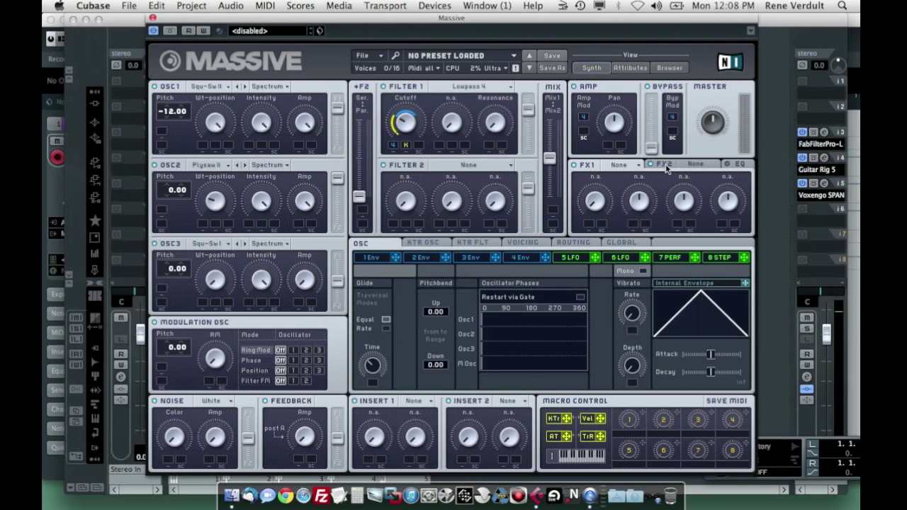
# Step: Load Chorus Ensemble as FX1 and switch on Massive's EQ
pyautogui.click(633, 167)
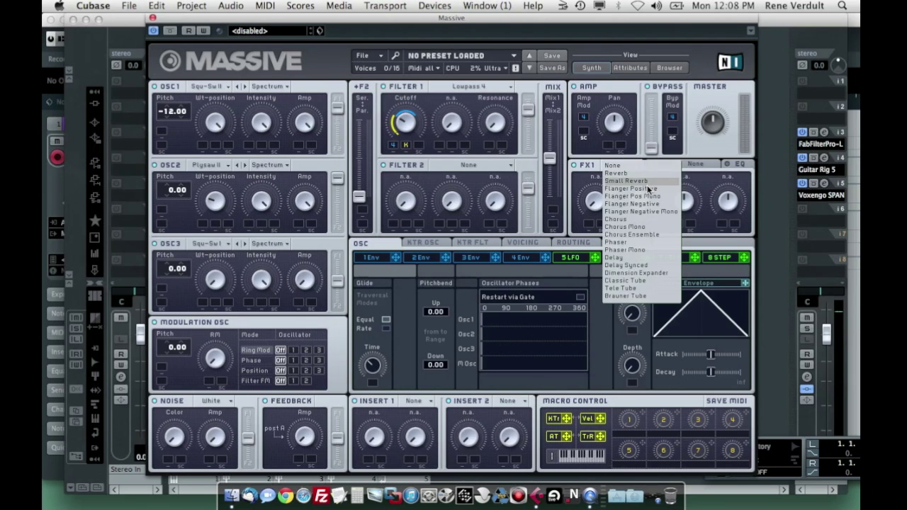
pyautogui.click(650, 237)
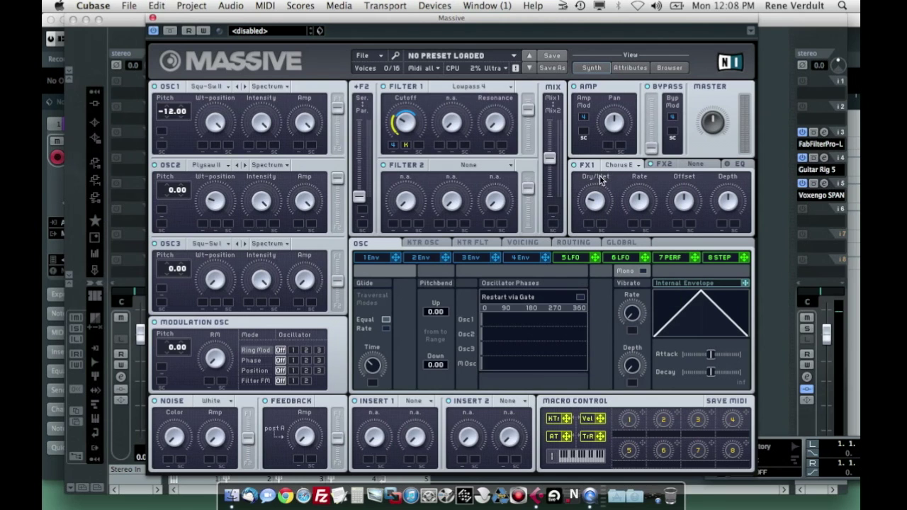
pyautogui.click(730, 166)
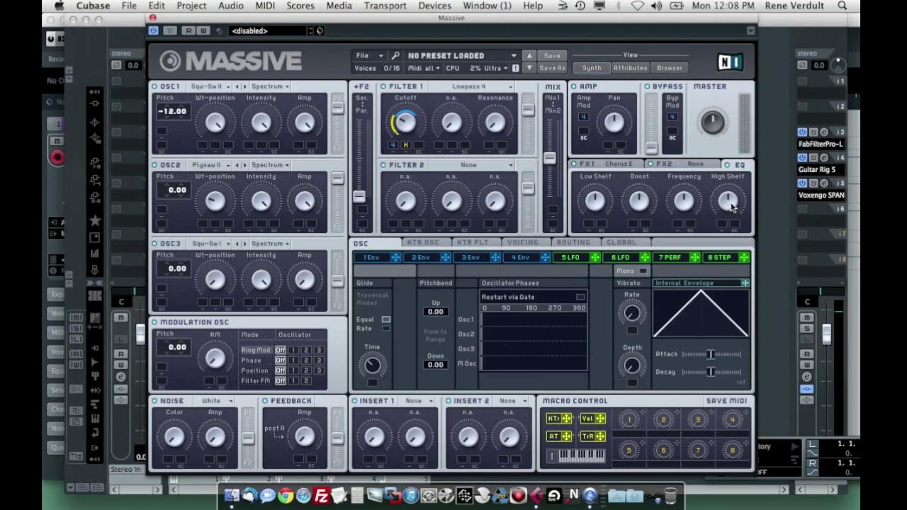
pyautogui.click(616, 166)
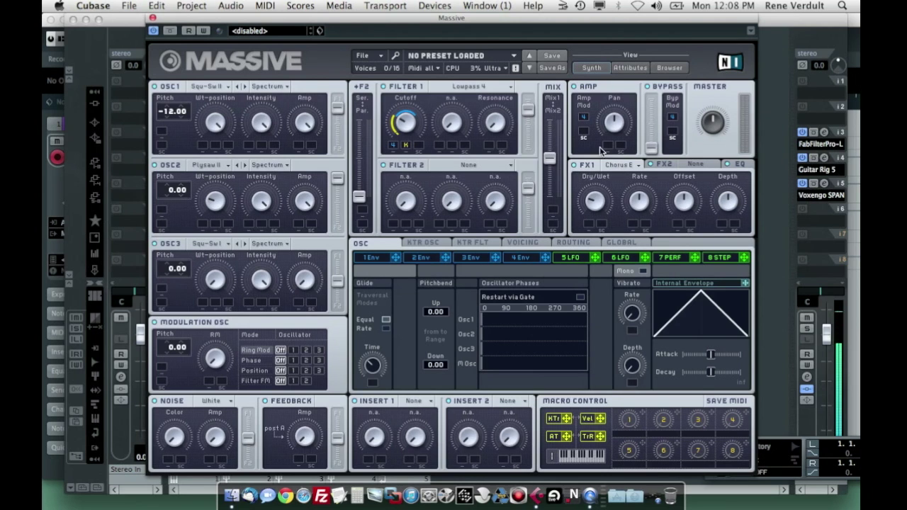
# Step: Shape envelope 4 with a shorter attack, a shorter decay and a lower decay level
pyautogui.click(520, 257)
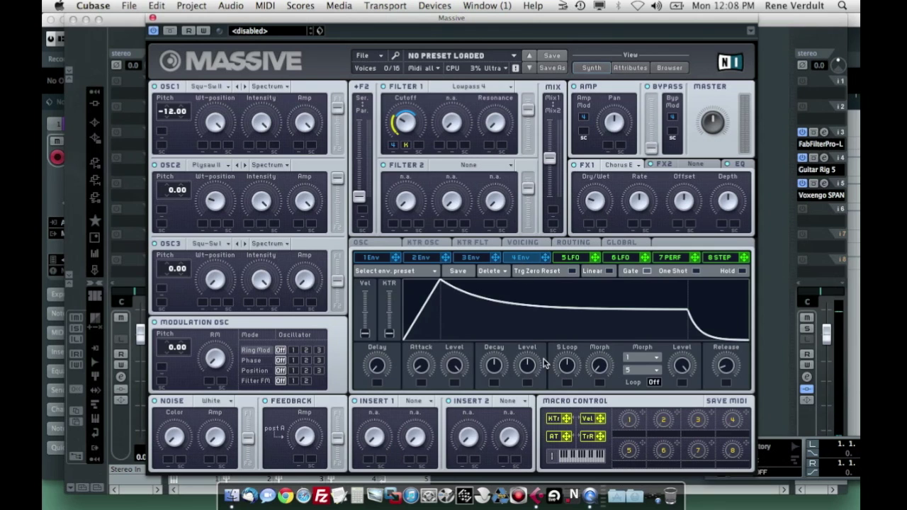
pyautogui.moveTo(493, 368); pyautogui.dragTo(523, 386)
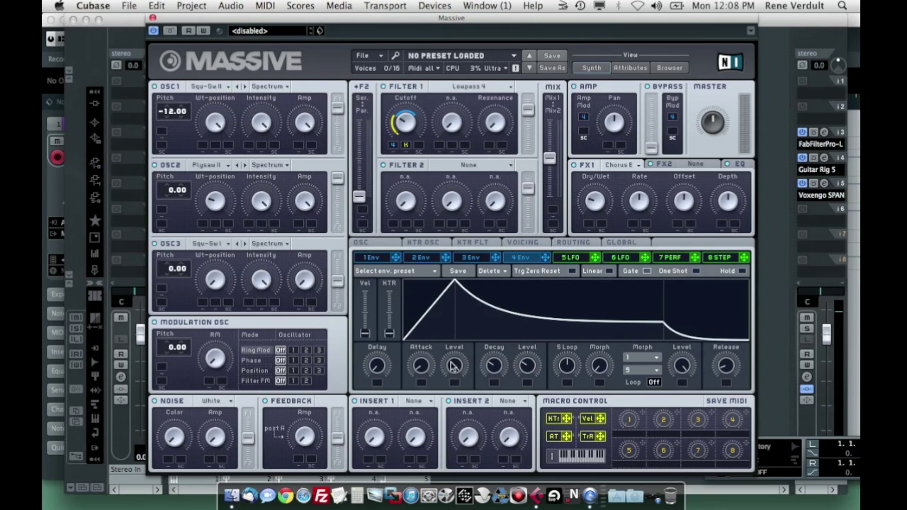
pyautogui.moveTo(420, 365); pyautogui.dragTo(455, 402)
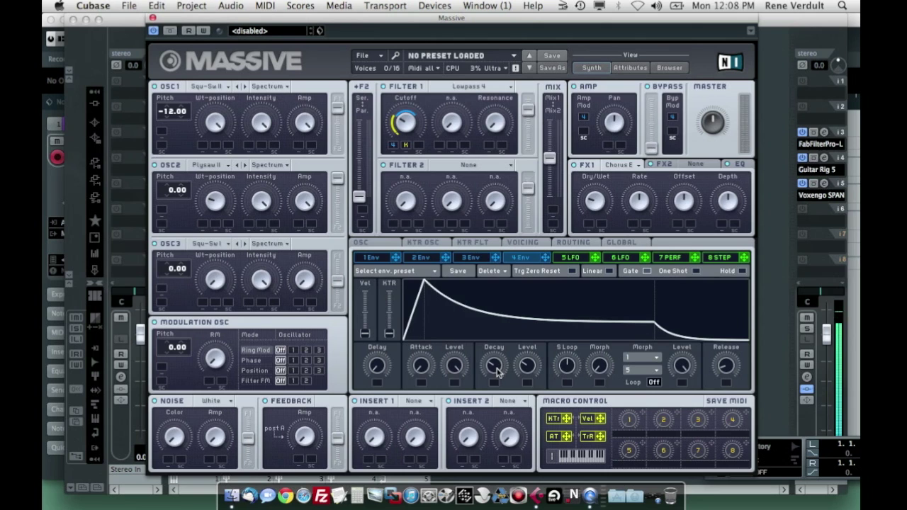
pyautogui.moveTo(496, 371)
pyautogui.mouseDown()
pyautogui.moveTo(493, 357)
pyautogui.moveTo(527, 374)
pyautogui.moveTo(494, 361)
pyautogui.mouseUp()
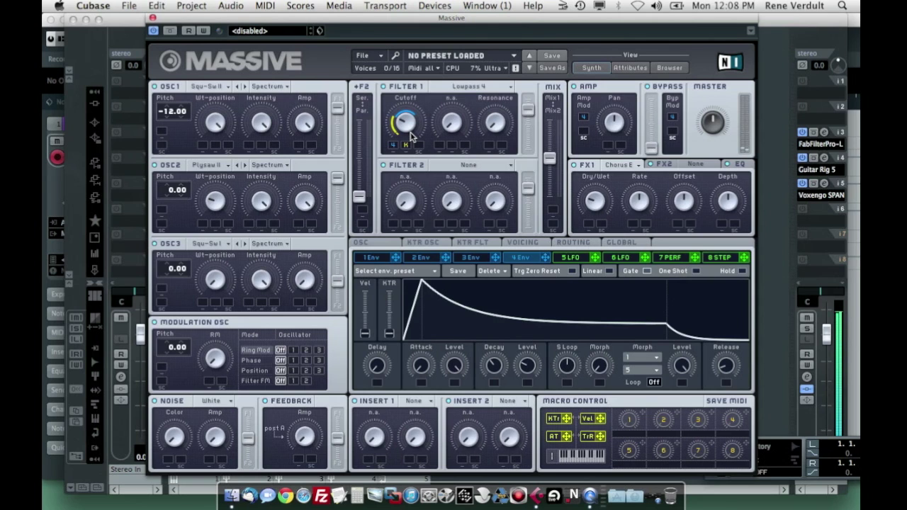
# Step: Switch off OSC3 and the modulation oscillator, and raise Filter 1's output with the filter mix set fully to Mix1
pyautogui.moveTo(172, 193); pyautogui.dragTo(172, 226)
pyautogui.click(176, 244)
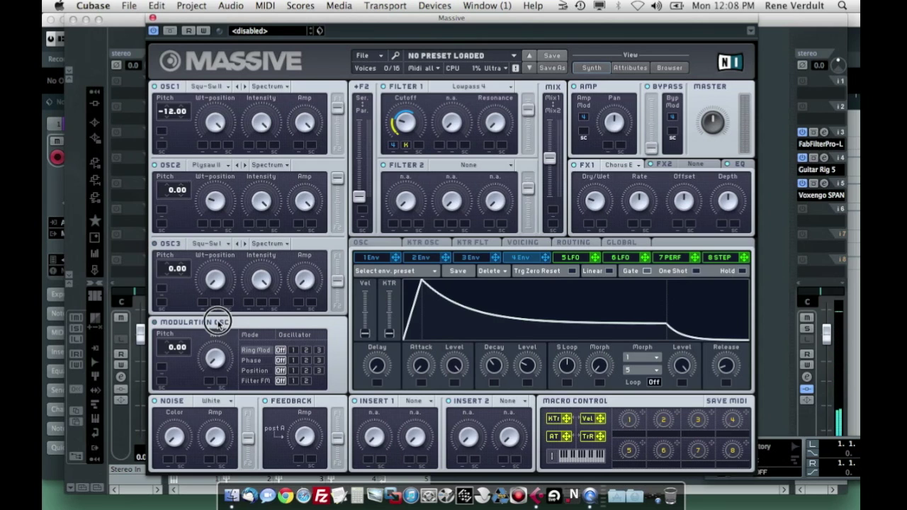
pyautogui.moveTo(388, 147); pyautogui.dragTo(392, 145)
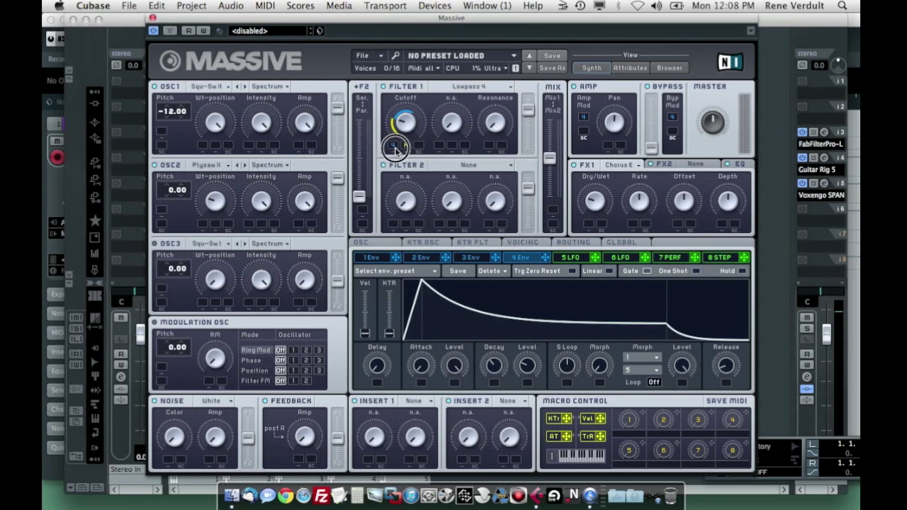
pyautogui.moveTo(528, 110); pyautogui.dragTo(528, 101)
pyautogui.moveTo(549, 158); pyautogui.dragTo(549, 119)
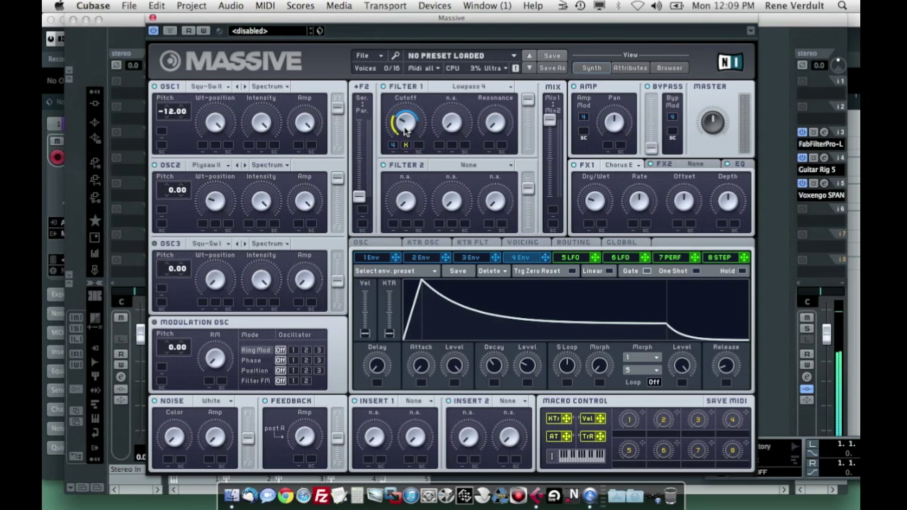
# Step: Refine envelope 4 with a lower decay level and a longer release, and close Massive
pyautogui.moveTo(495, 360); pyautogui.dragTo(498, 362)
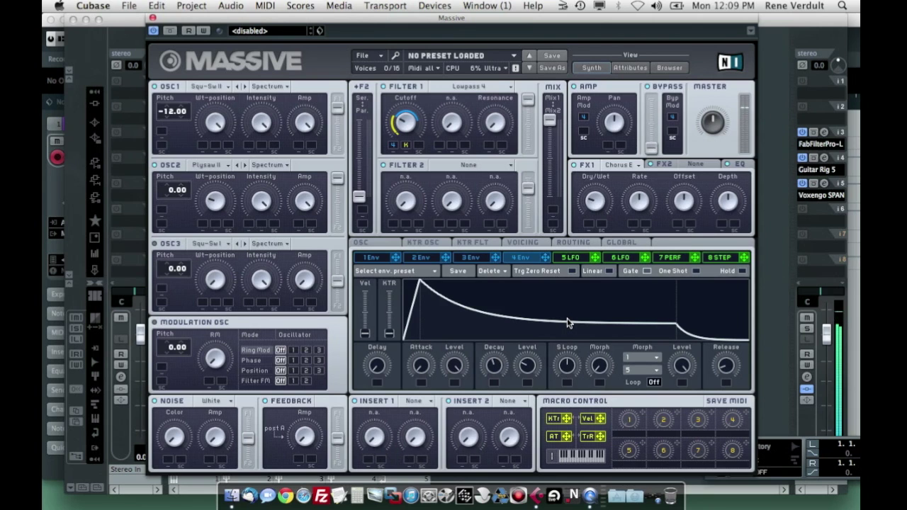
pyautogui.moveTo(526, 365); pyautogui.dragTo(526, 354)
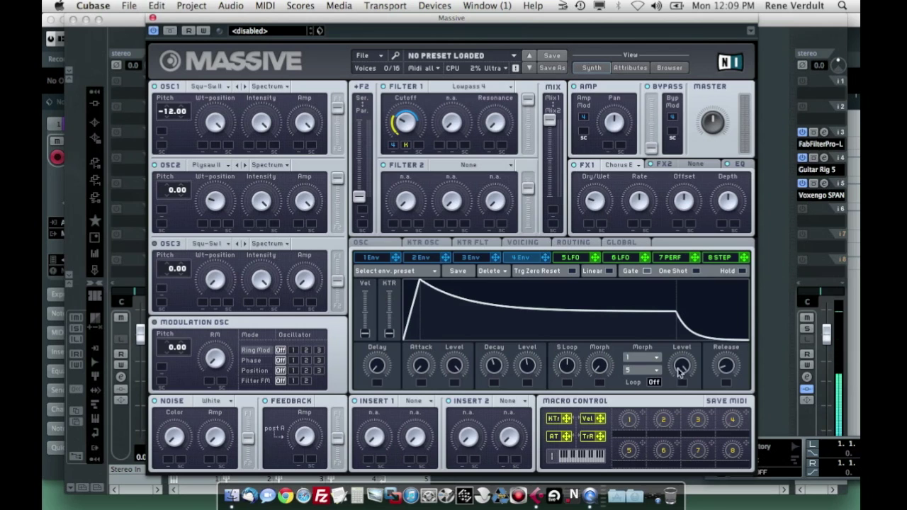
pyautogui.moveTo(725, 364); pyautogui.dragTo(730, 330)
pyautogui.moveTo(528, 372); pyautogui.dragTo(530, 380)
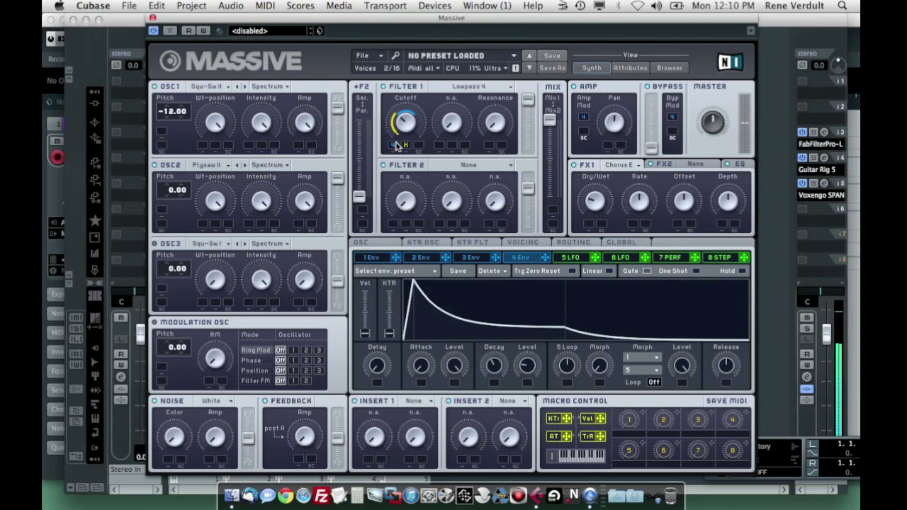
pyautogui.click(152, 17)
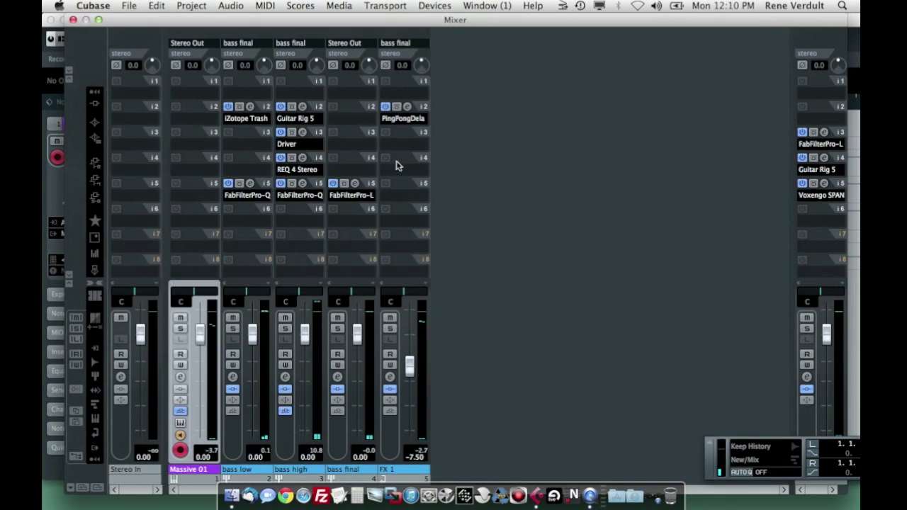